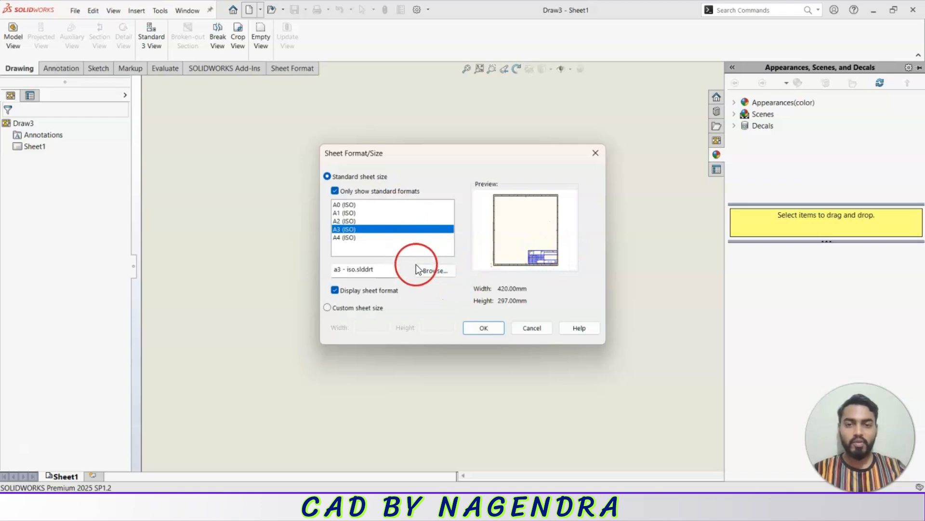
Load the a4 - landscape.slddrt sheet format from the sheetformat folder for the new drawing
left_click(434, 271)
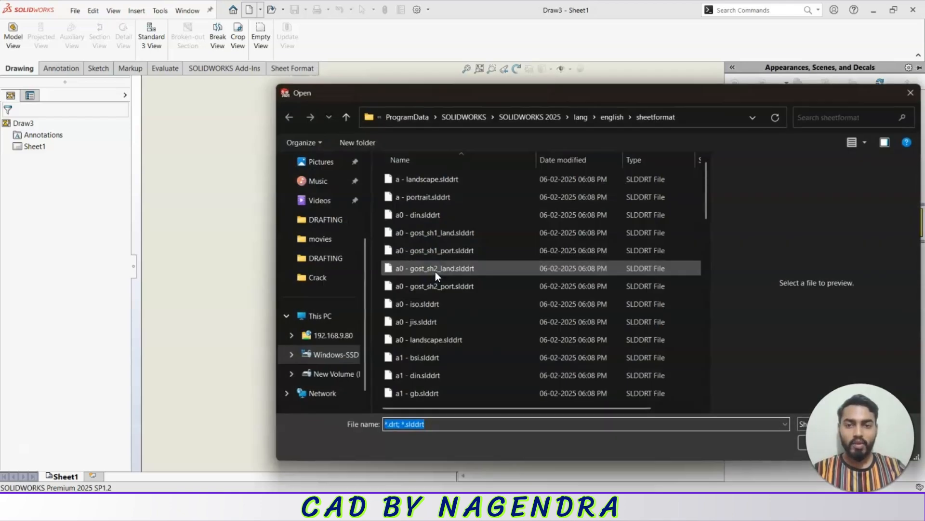
scroll(467, 197, "down", 2)
left_click(454, 183)
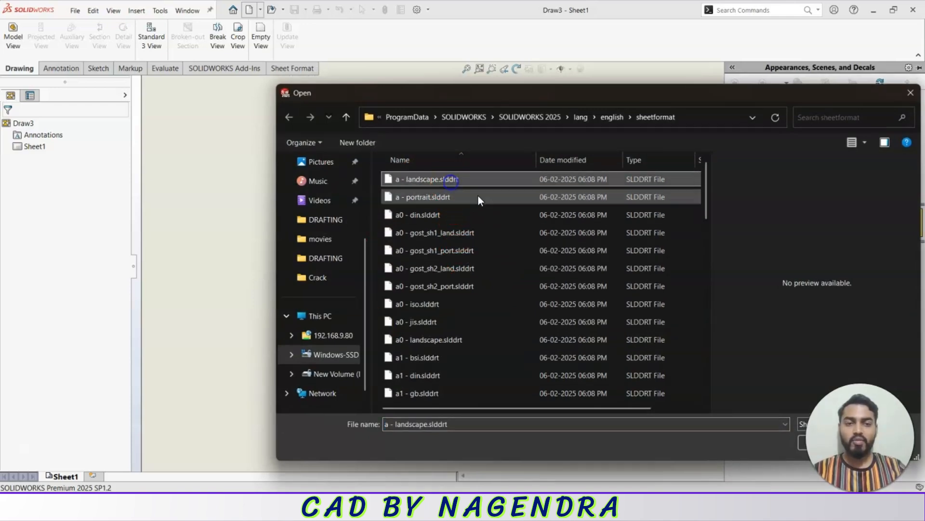
scroll(503, 209, "down", 8)
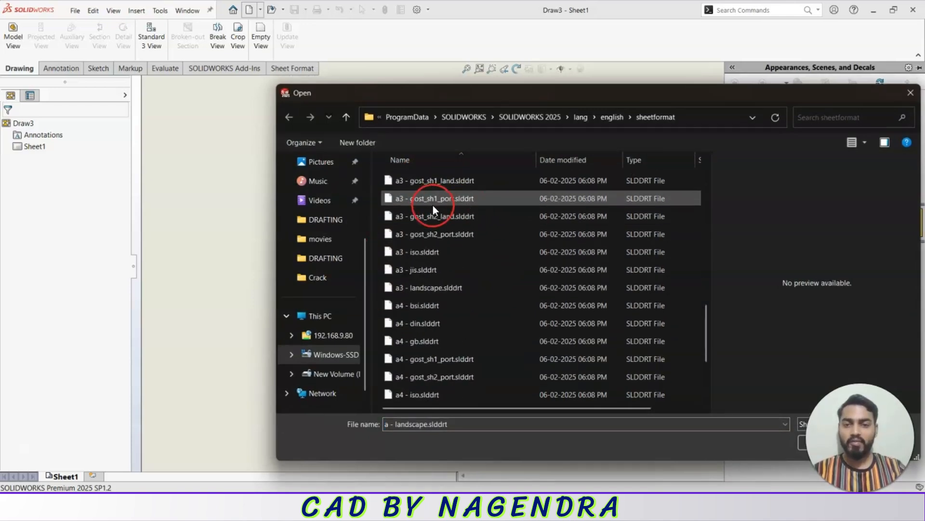
scroll(421, 200, "down", 3)
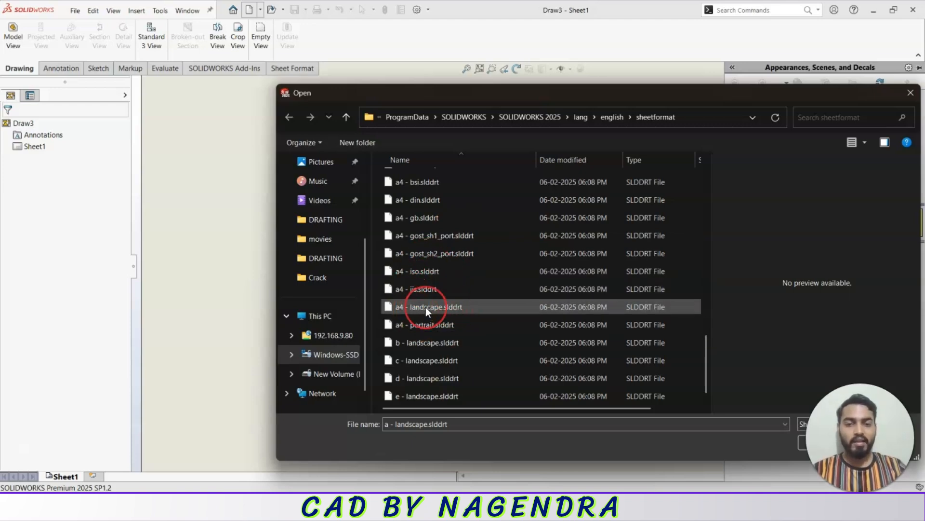
scroll(436, 305, "up", 2)
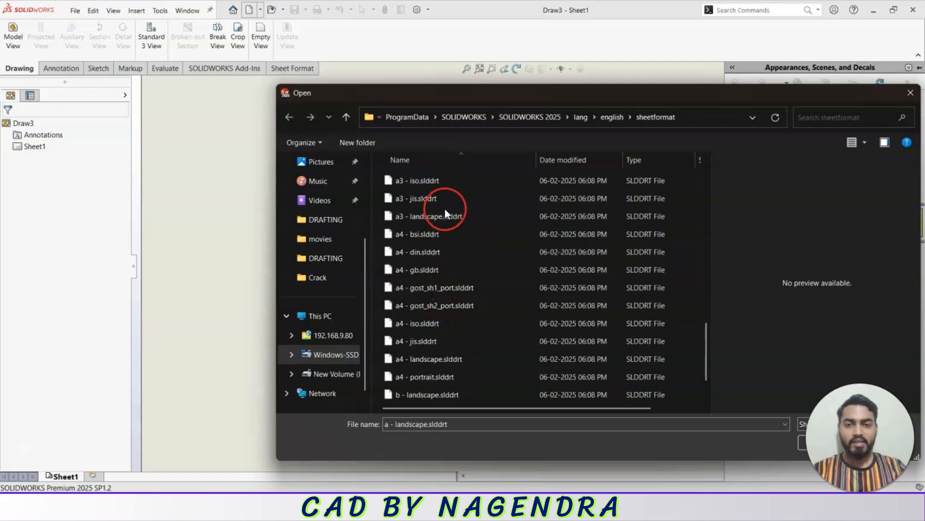
scroll(443, 326, "down", 1)
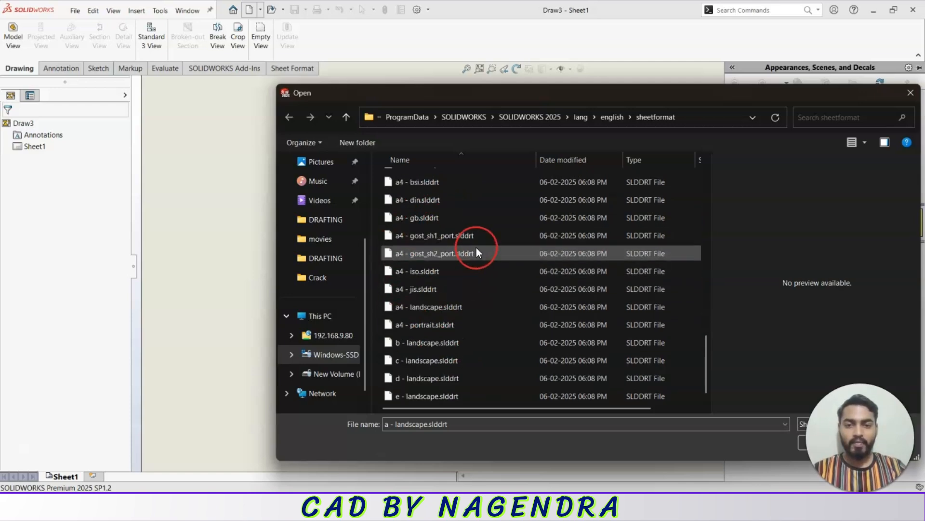
left_click(402, 306)
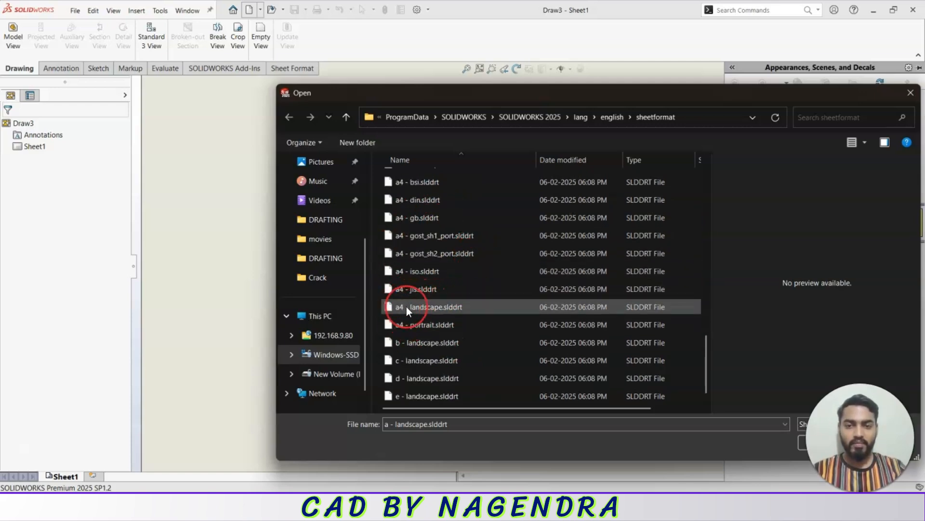
left_click(802, 442)
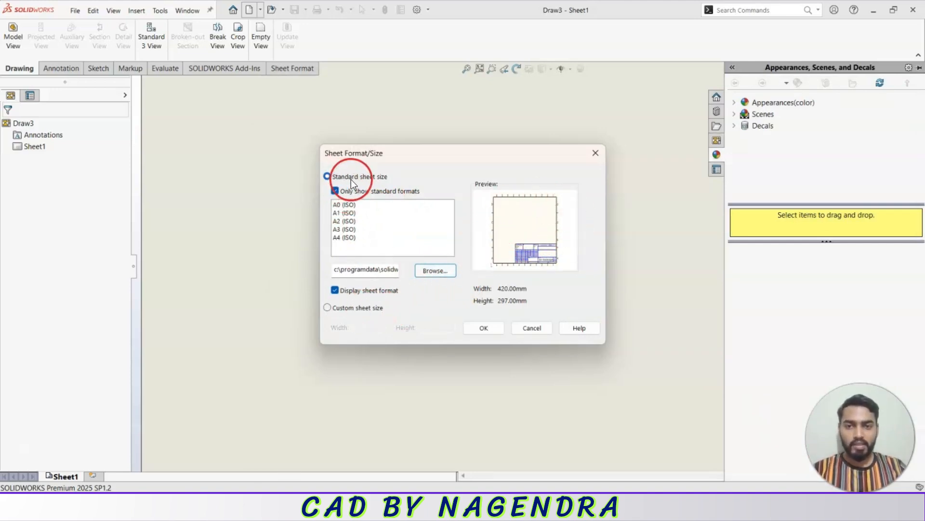
Look at the custom sheet size option, and create the drawing sheet with the standard sheet size
left_click(327, 307)
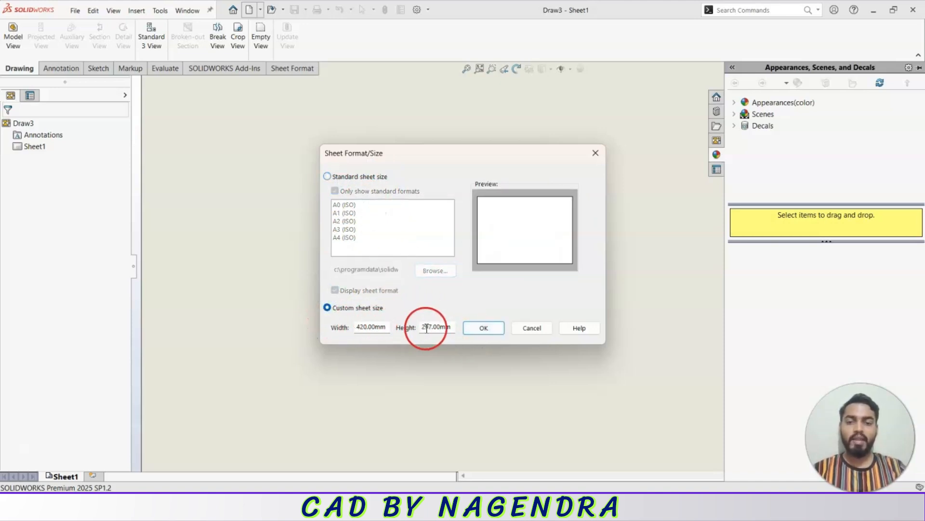
left_click(329, 176)
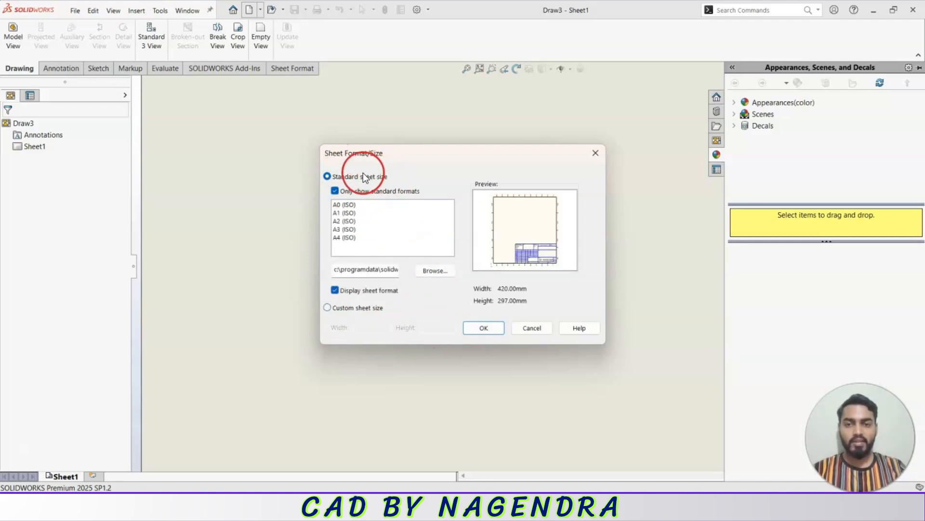
left_click(484, 328)
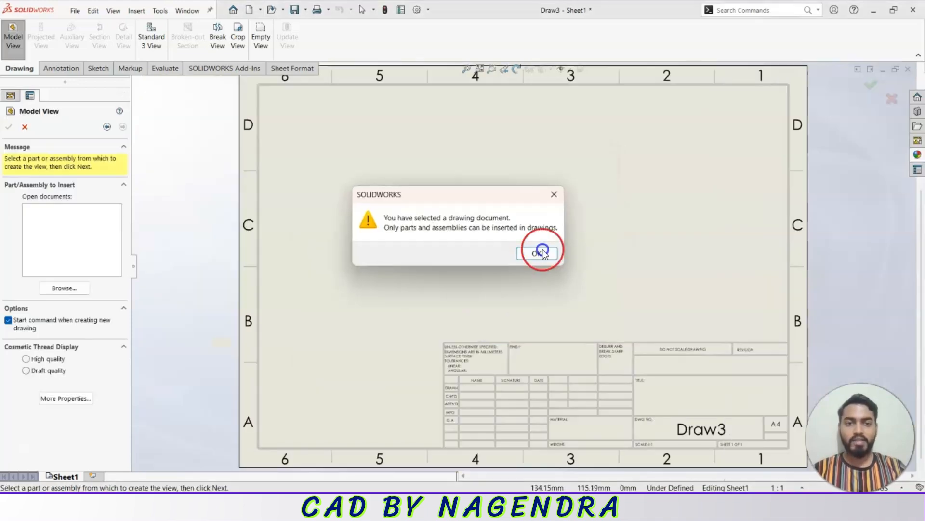
Cancel the Model View insertion and close the blank drawing
left_click(551, 194)
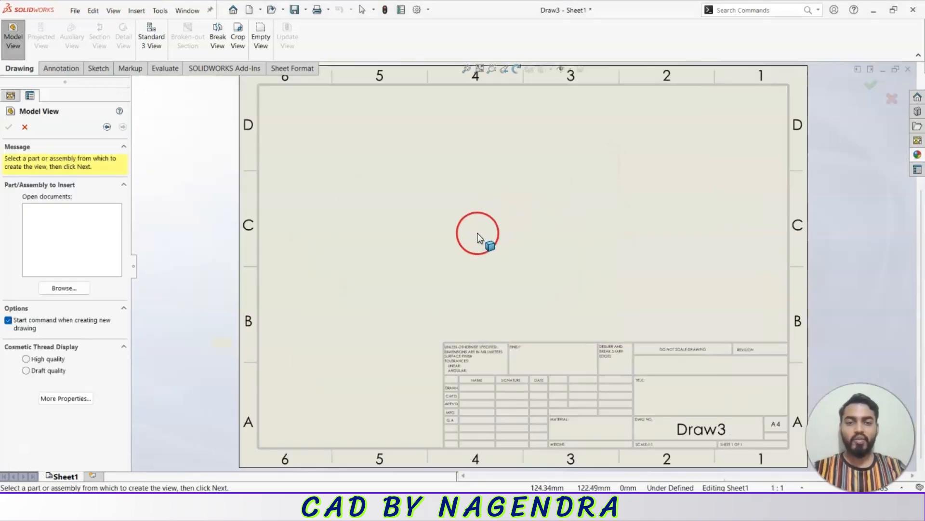
key("Escape")
scroll(543, 213, "up", 5)
middle_click_drag(577, 256, 547, 210)
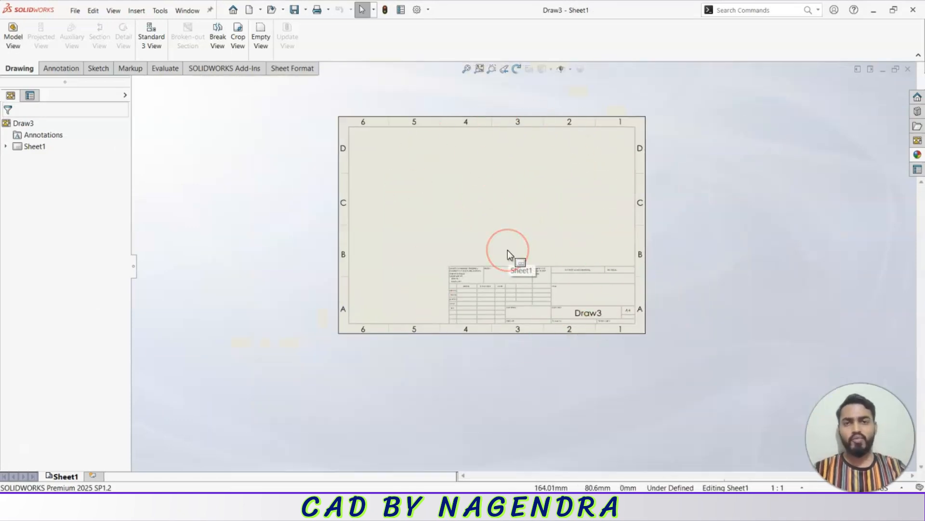
left_click(909, 71)
left_click(734, 201)
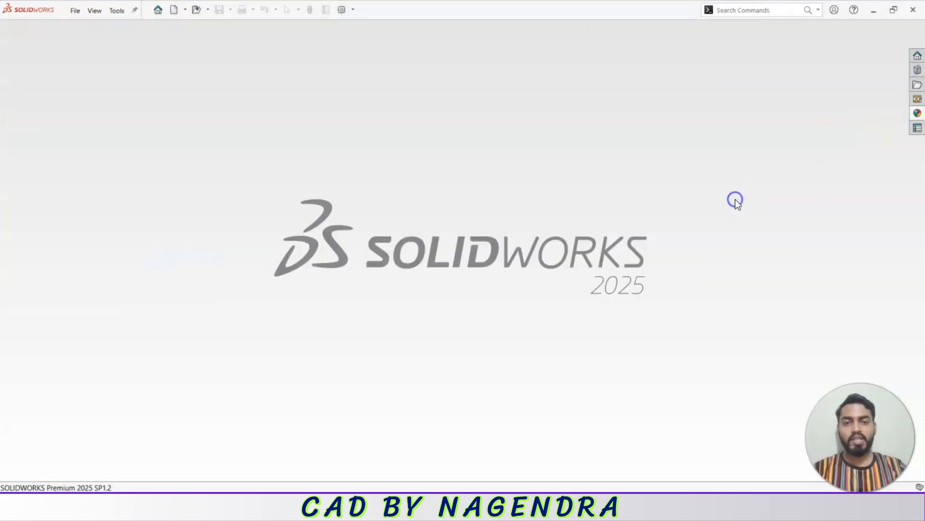
Open the recent part 11.SLDPRT, the flanged pipe elbow
left_click(685, 211)
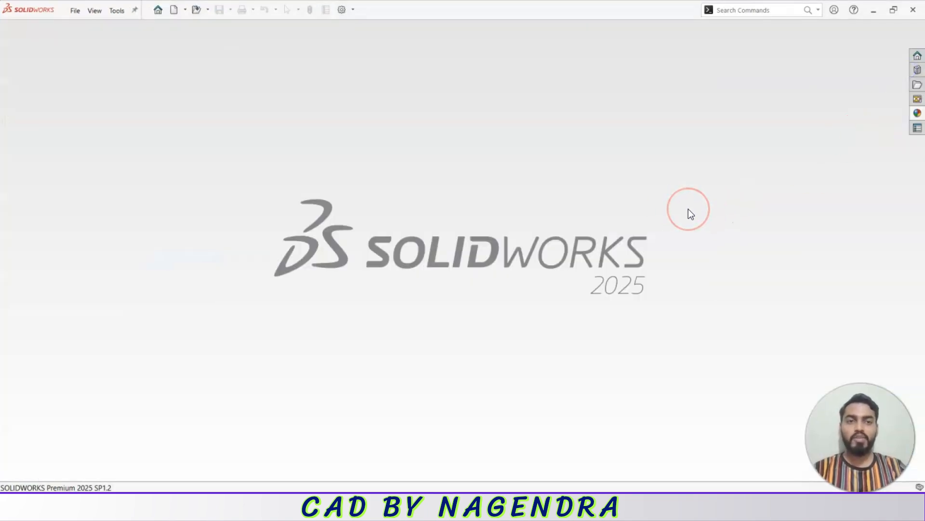
left_click(685, 210)
left_click(651, 206)
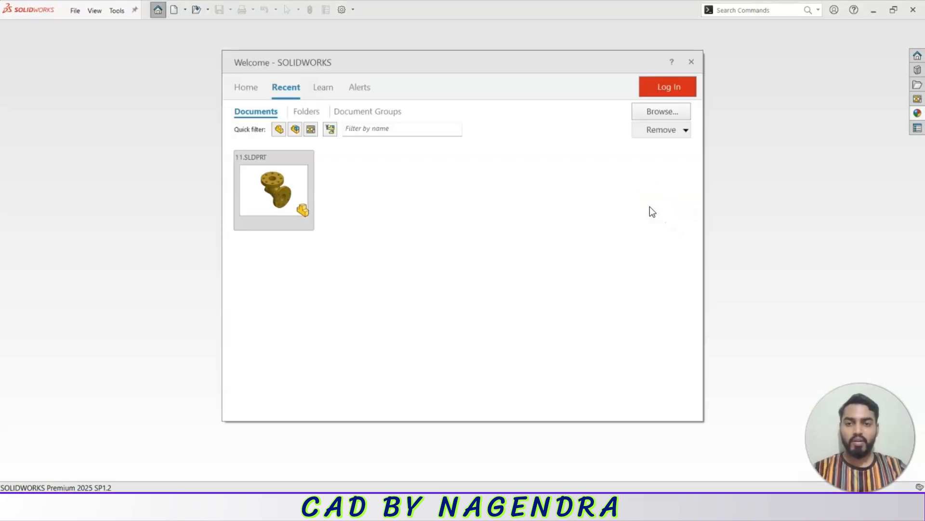
left_click(609, 208)
left_click(600, 186)
left_click(479, 79)
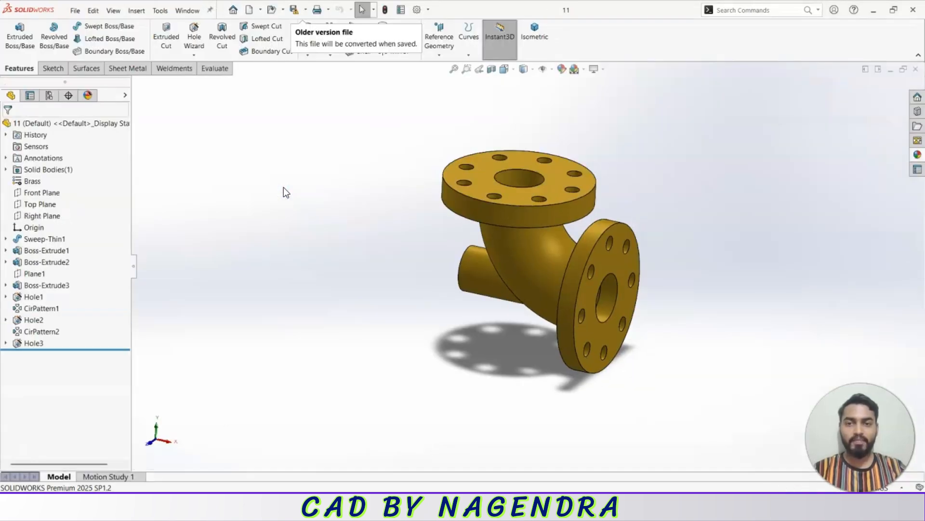
middle_click_drag(452, 277, 585, 237)
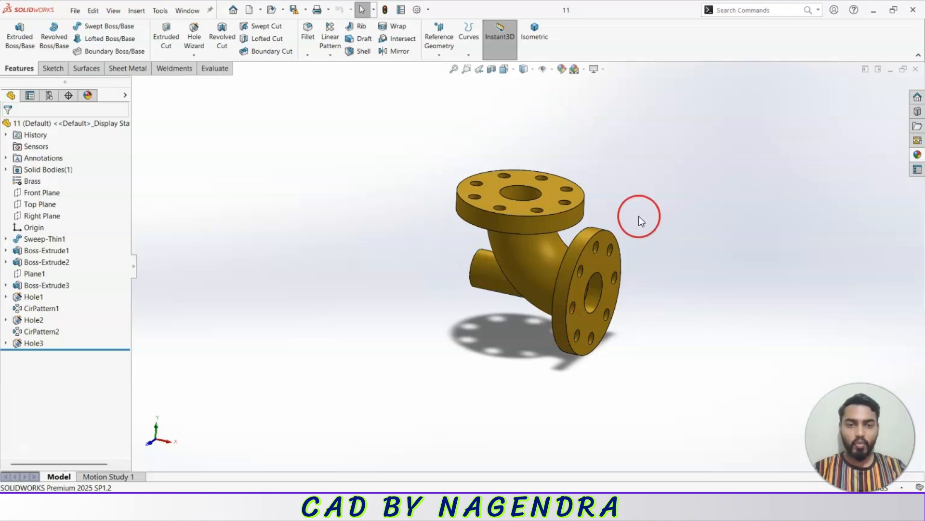
Make a new drawing from the open part
left_click(73, 11)
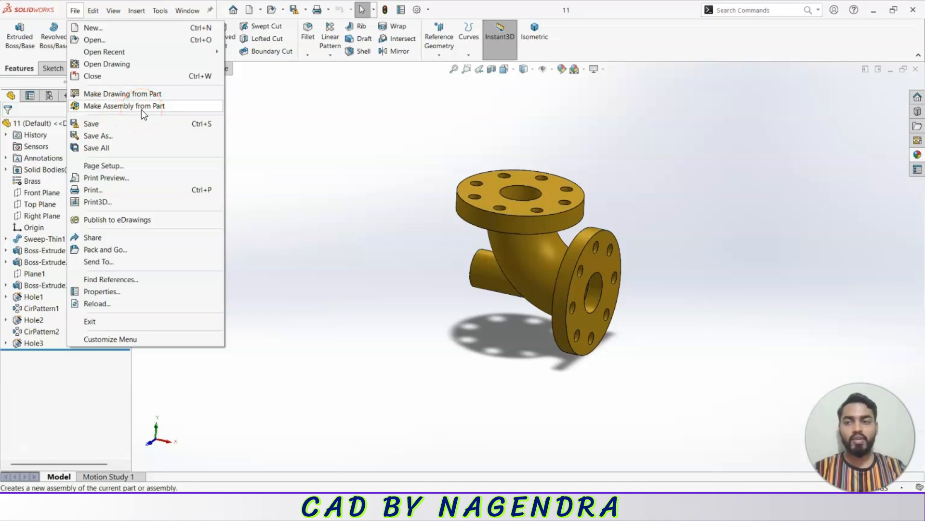
left_click(107, 97)
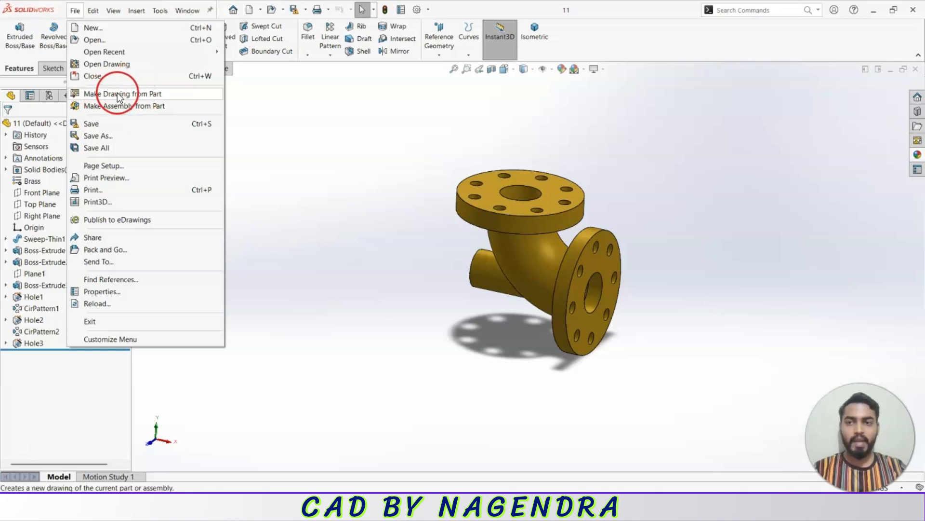
left_click(134, 93)
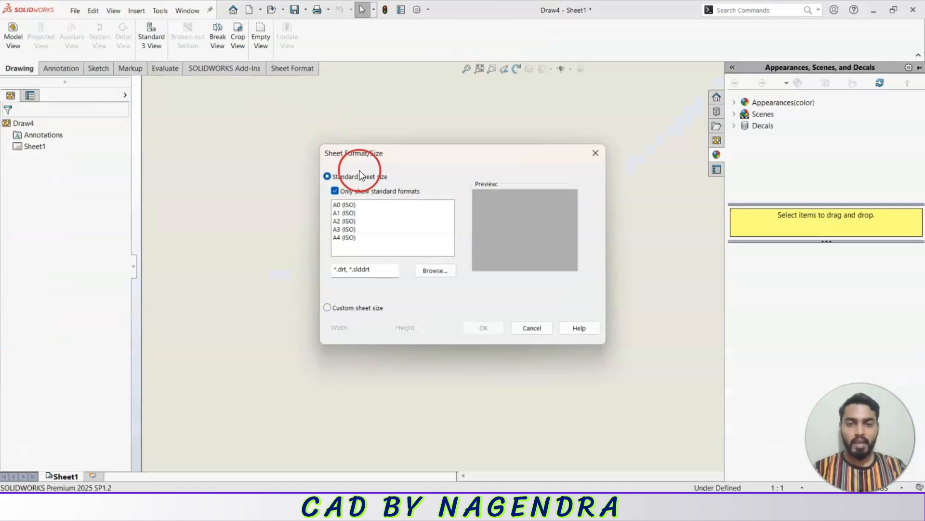
Create the drawing sheet in the standard A2 (ISO) size with the sheet format displayed
left_click(336, 220)
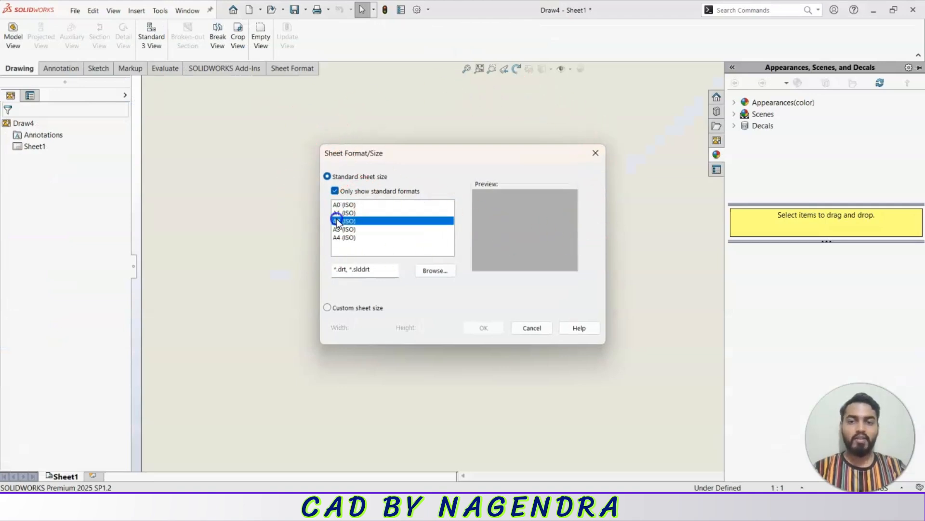
left_click(351, 228)
left_click(352, 220)
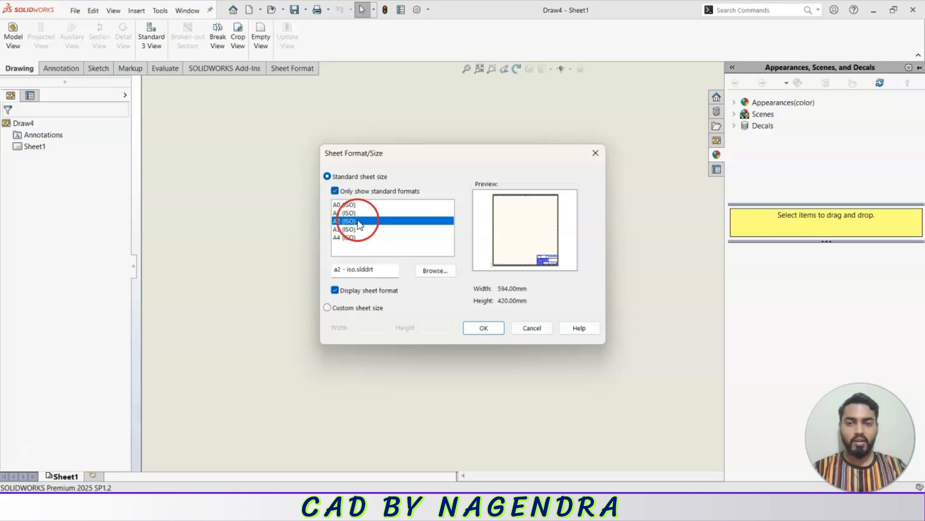
left_click(482, 328)
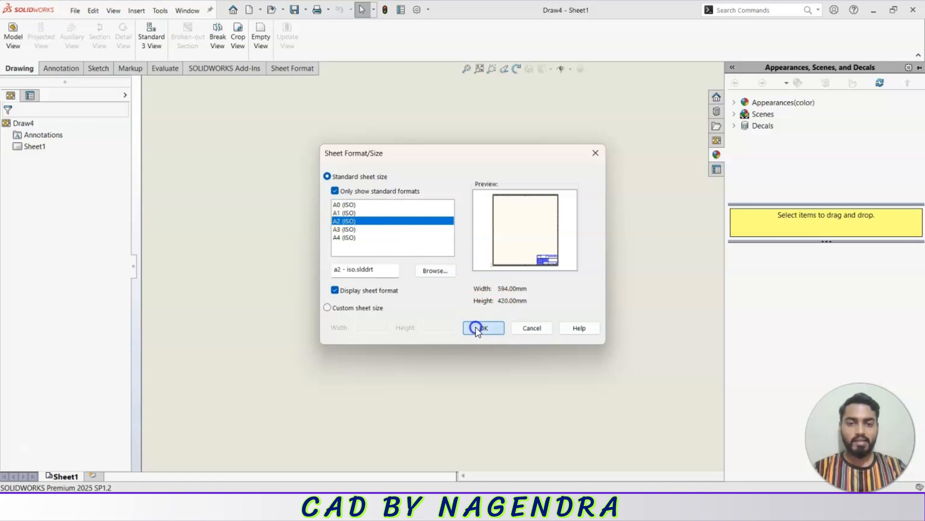
left_click(513, 257)
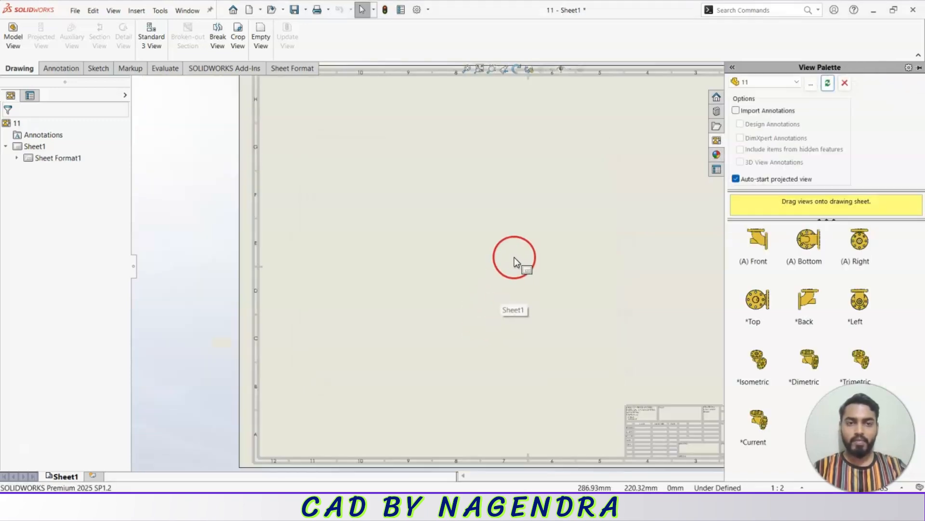
Examine the title block fields of the A2 sheet
scroll(575, 264, "up", 1)
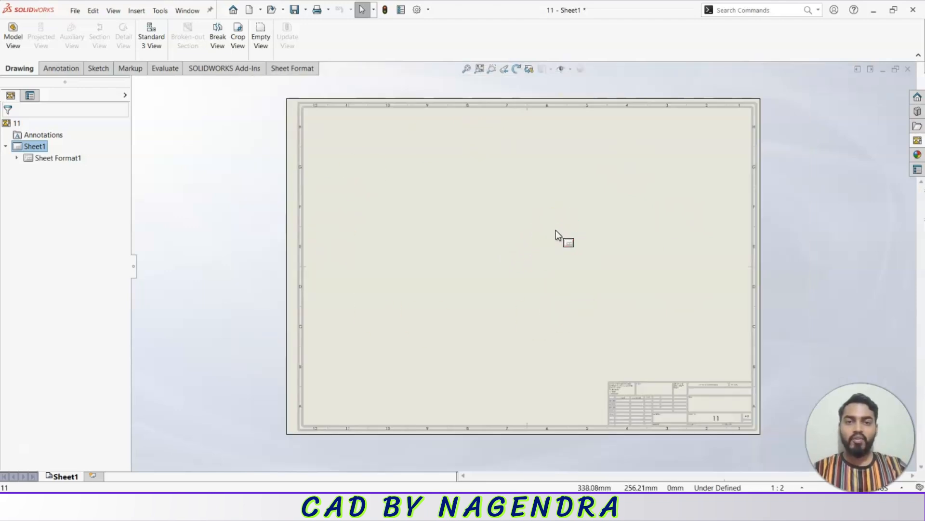
scroll(698, 406, "up", 3)
scroll(694, 413, "down", 2)
scroll(585, 292, "down", 2)
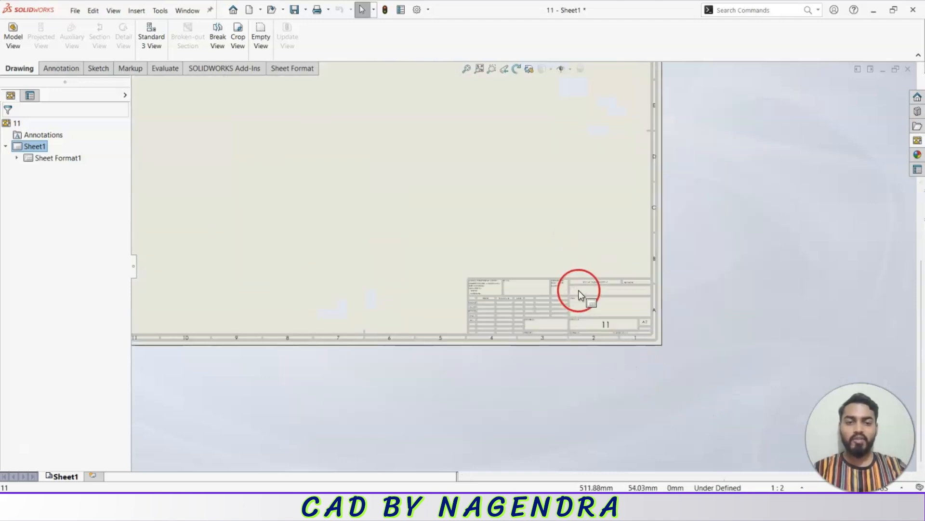
scroll(578, 290, "down", 3)
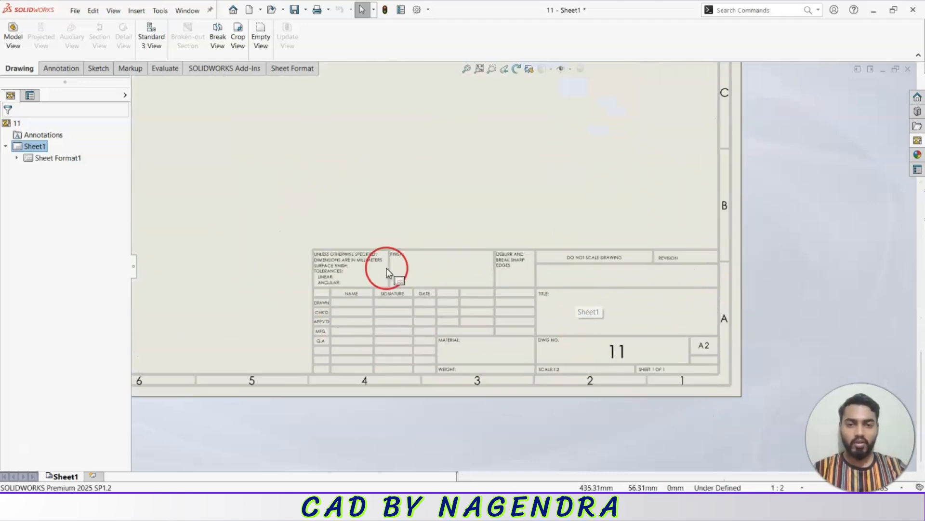
scroll(389, 290, "down", 2)
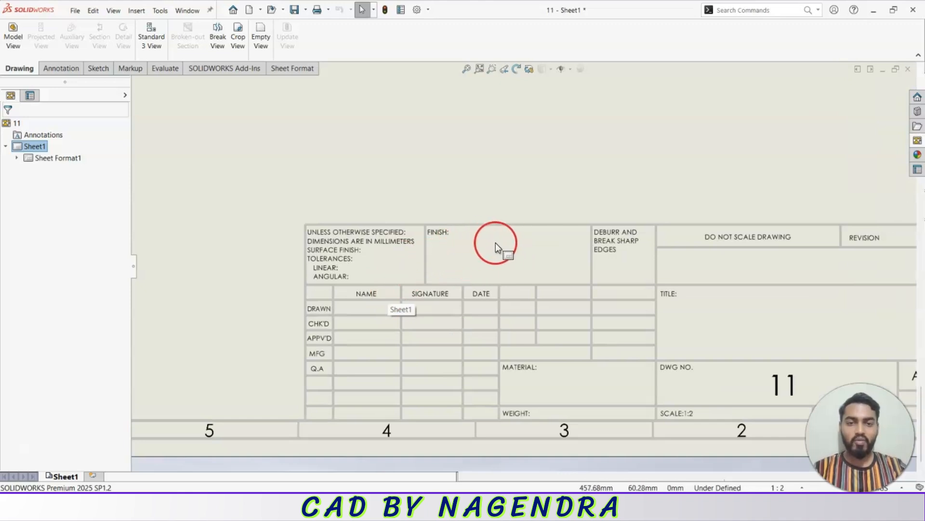
middle_click_drag(539, 276, 442, 241)
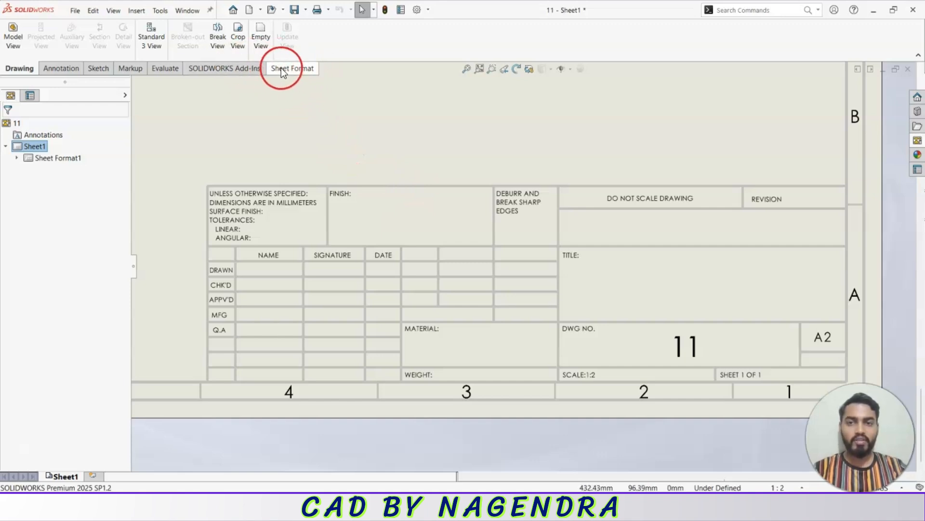
Check which CommandManager tabs are enabled, leaving the selection as it is
right_click(233, 71)
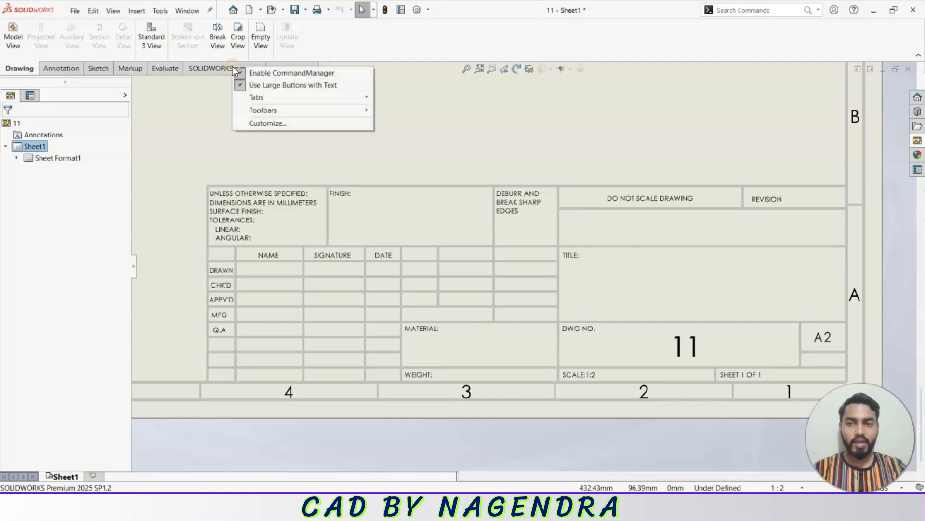
left_click(270, 97)
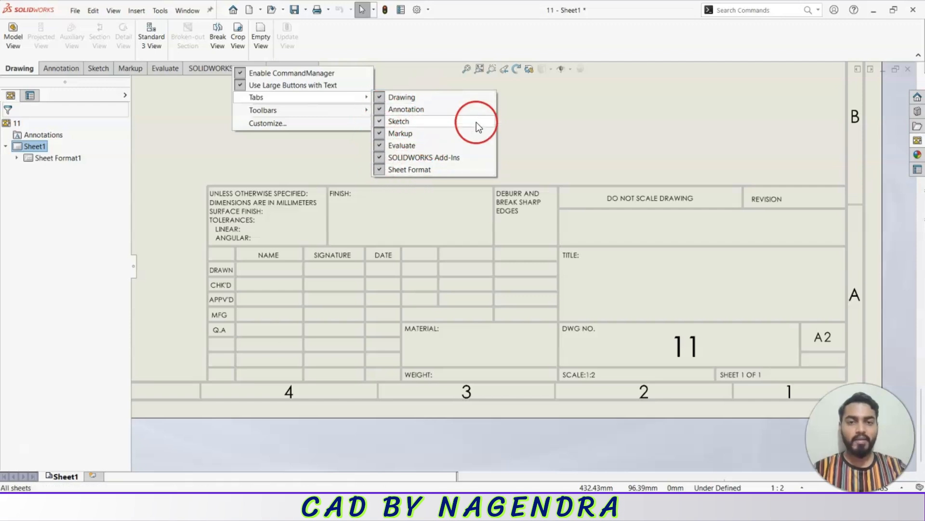
left_click(548, 137)
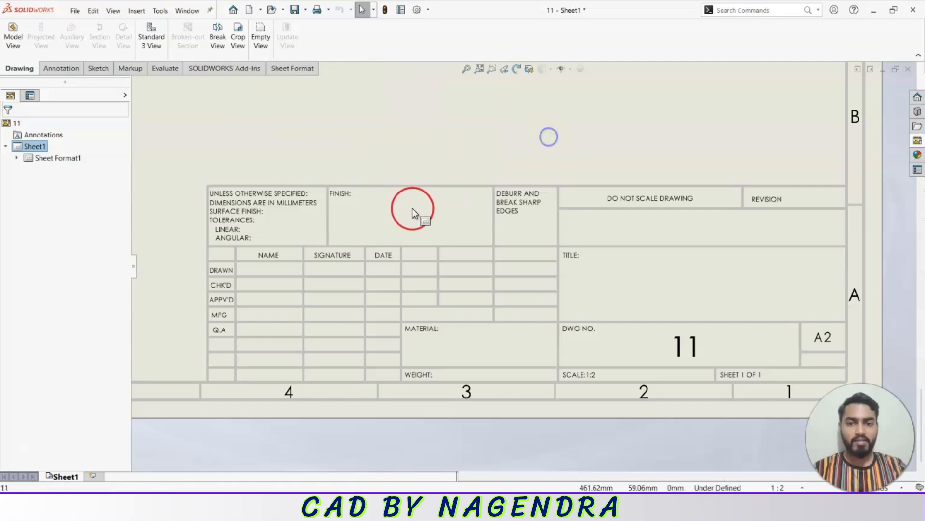
Open the sheet format of Sheet1 for editing
right_click(461, 159)
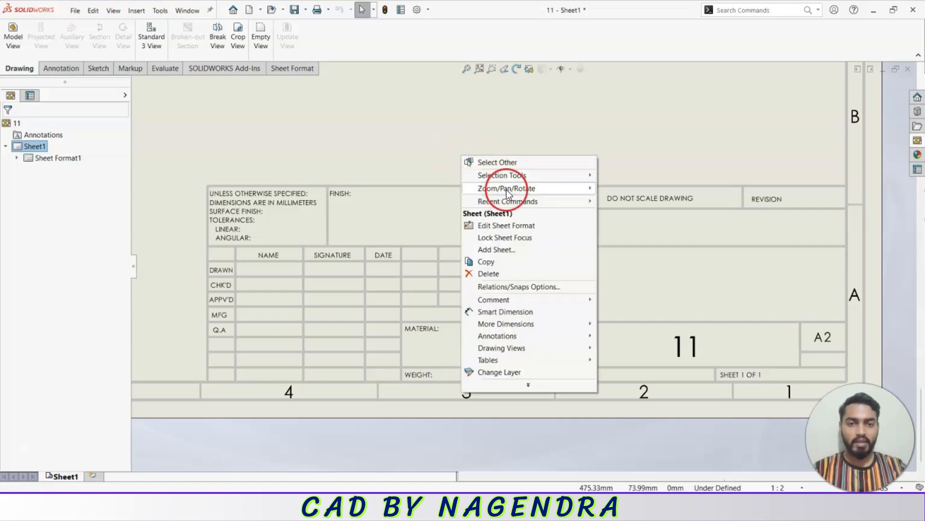
left_click(515, 225)
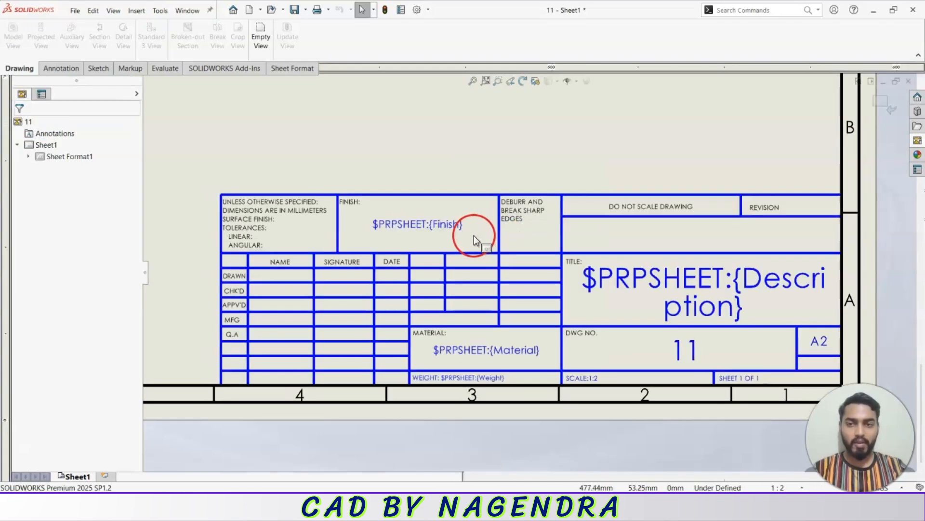
Replace the description property note in the title block's TITLE cell with the text "CAD BY NAGA"
scroll(661, 281, "down", 1)
scroll(662, 281, "up", 3)
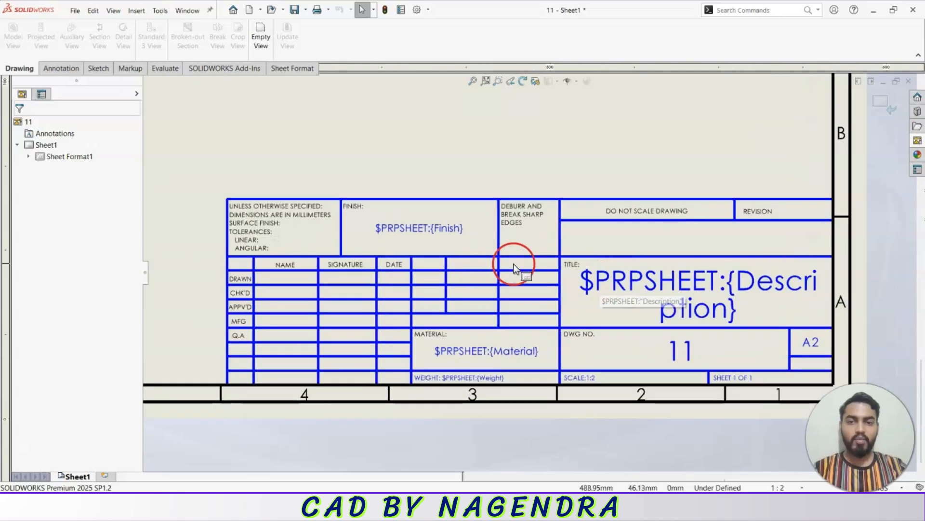
scroll(498, 259, "down", 3)
scroll(559, 219, "down", 2)
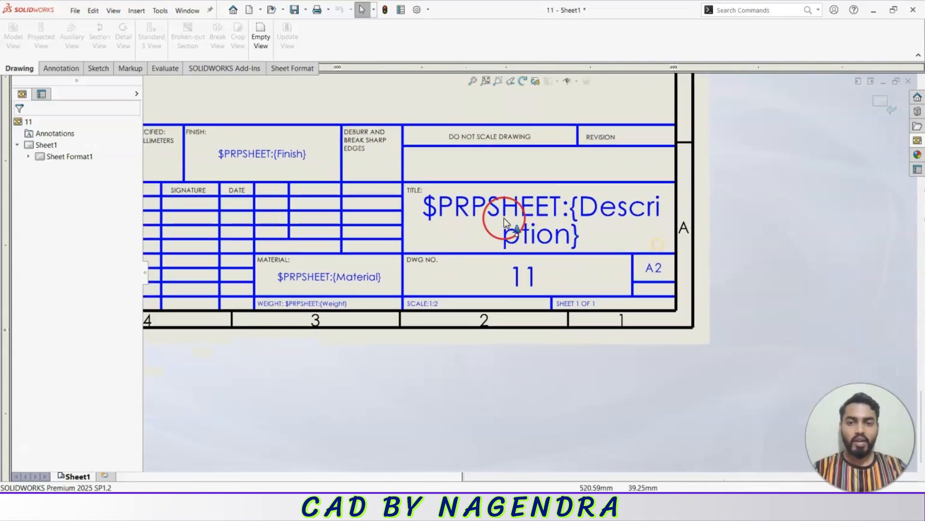
double_click(517, 208)
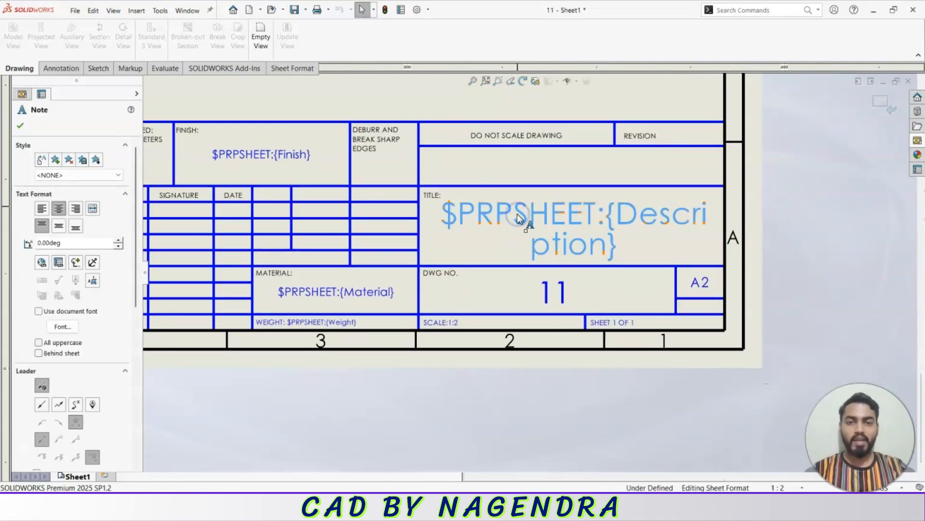
type("CAAD")
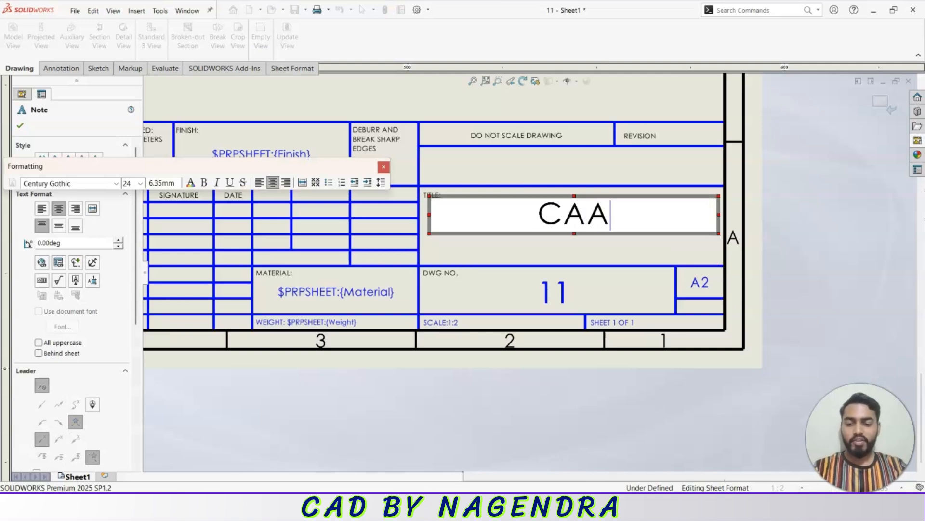
key("BackSpace")
key("BackSpace")
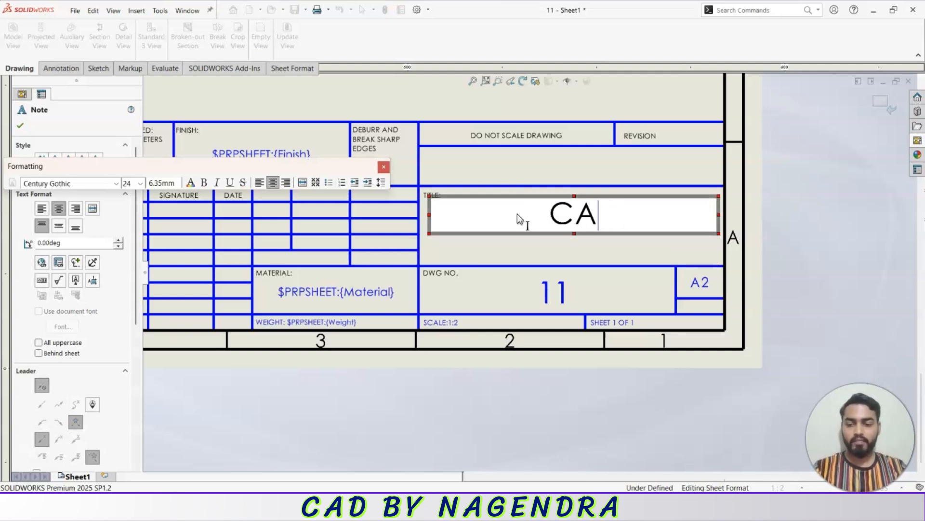
type("D BY N")
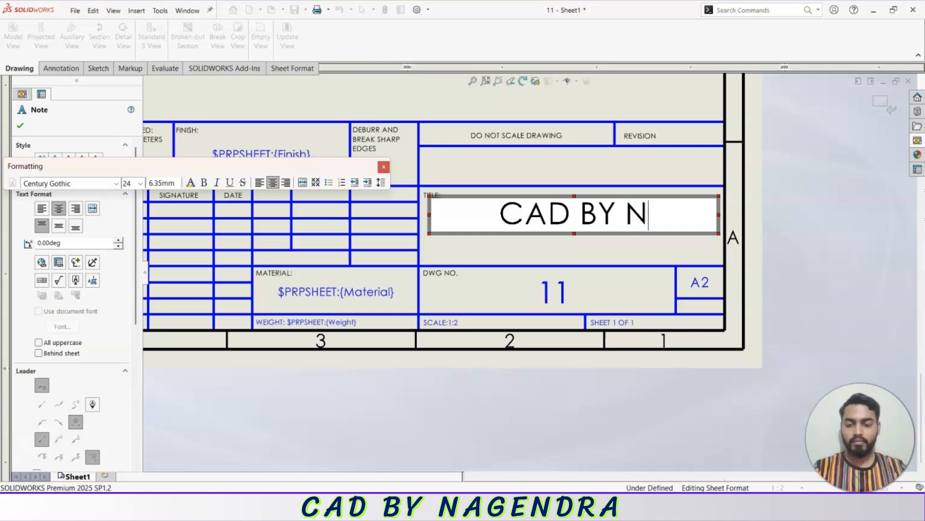
type("AG")
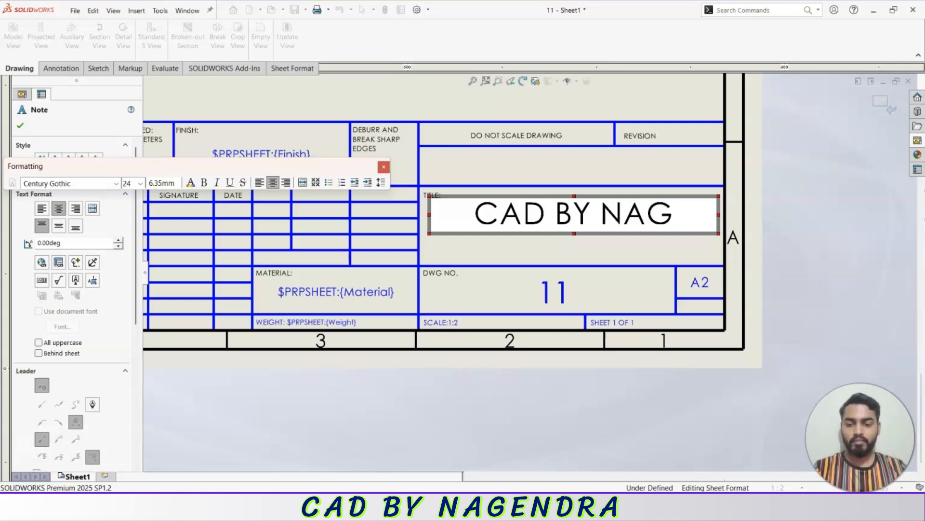
type("A")
Format the whole title text in bold Century Schoolbook and finish editing the note
left_click(490, 215)
double_click(492, 214)
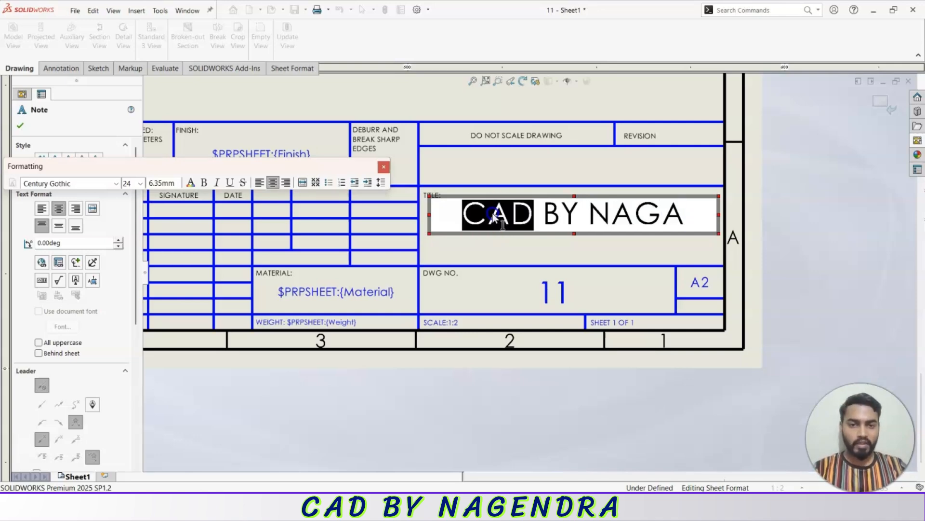
left_click_drag(493, 214, 565, 214)
left_click_drag(687, 213, 462, 213)
left_click(116, 183)
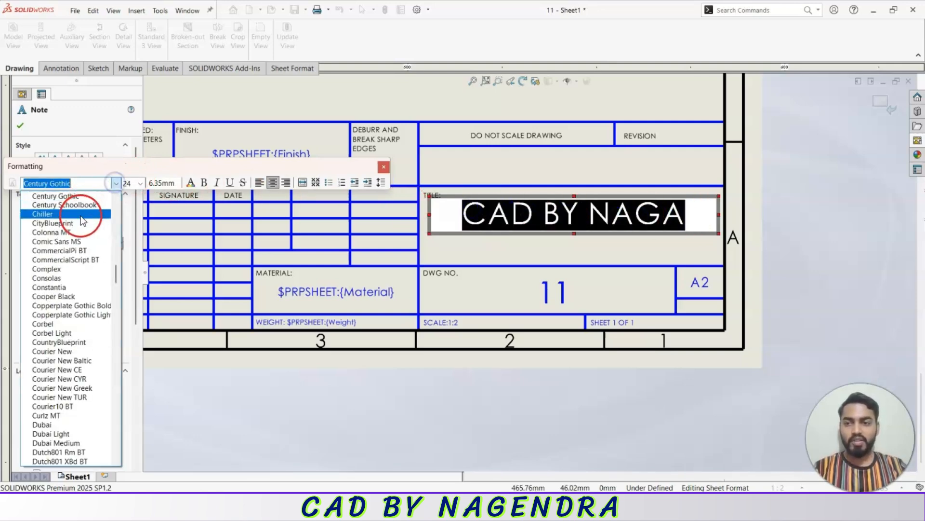
left_click(76, 205)
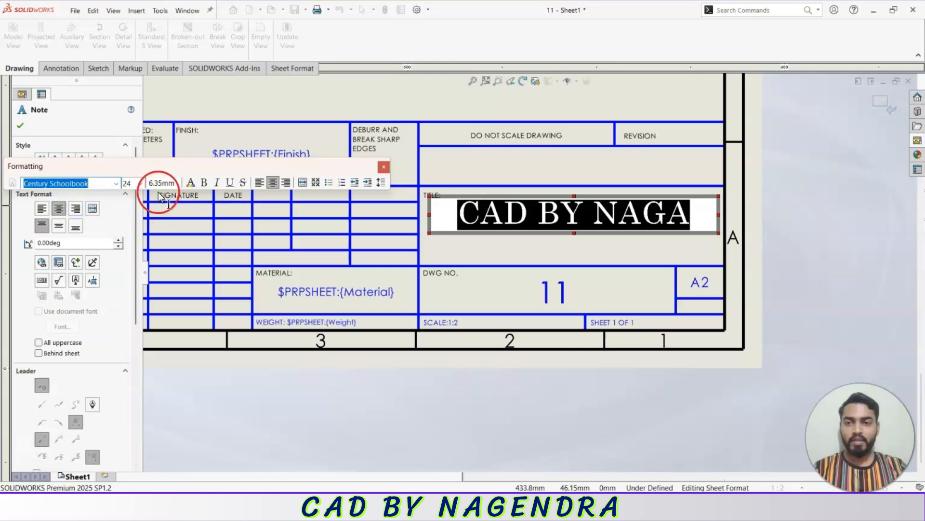
left_click(204, 186)
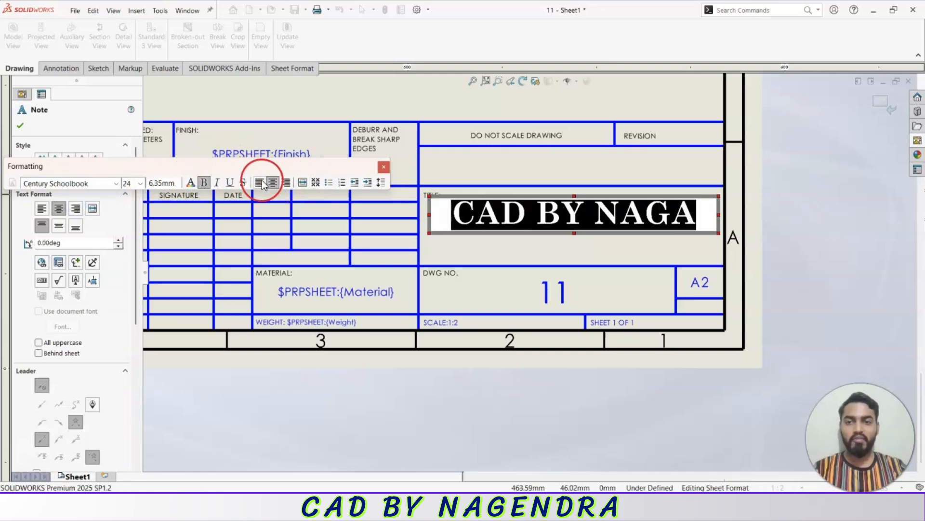
left_click(194, 182)
left_click(383, 166)
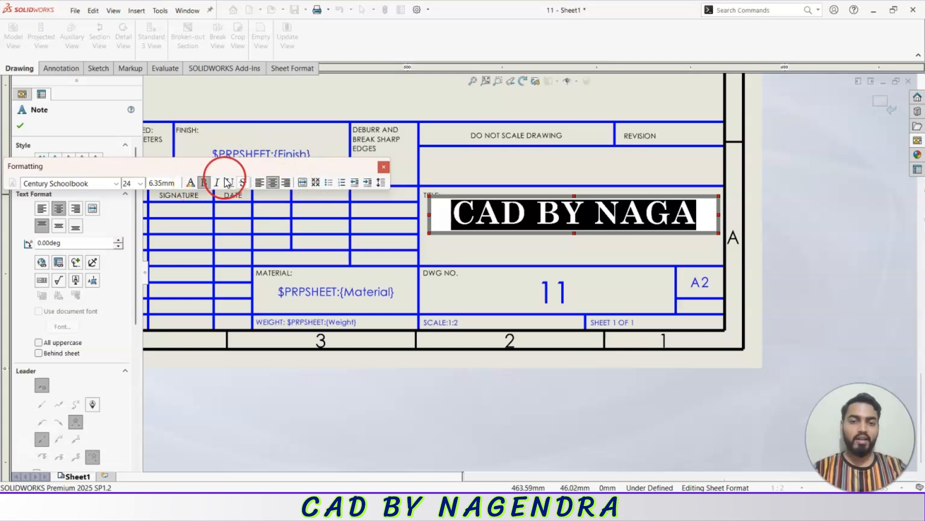
left_click(136, 134)
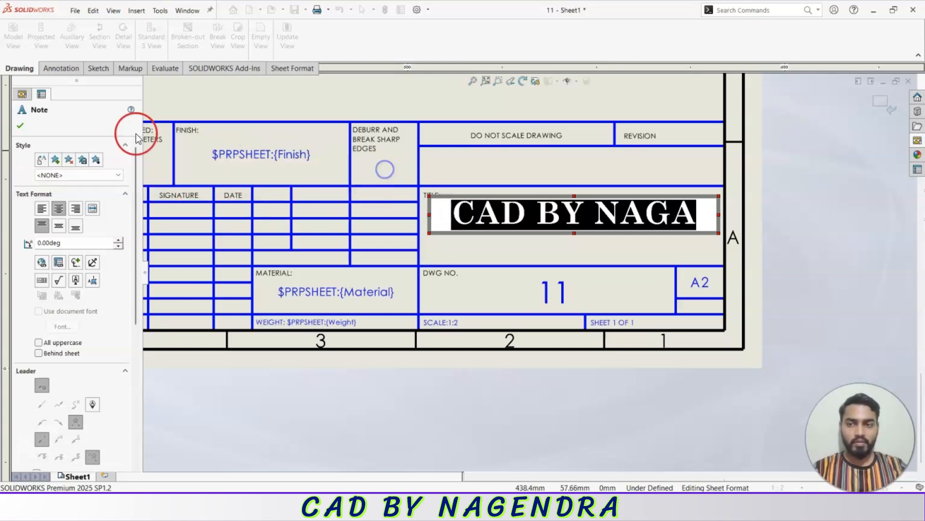
left_click(20, 126)
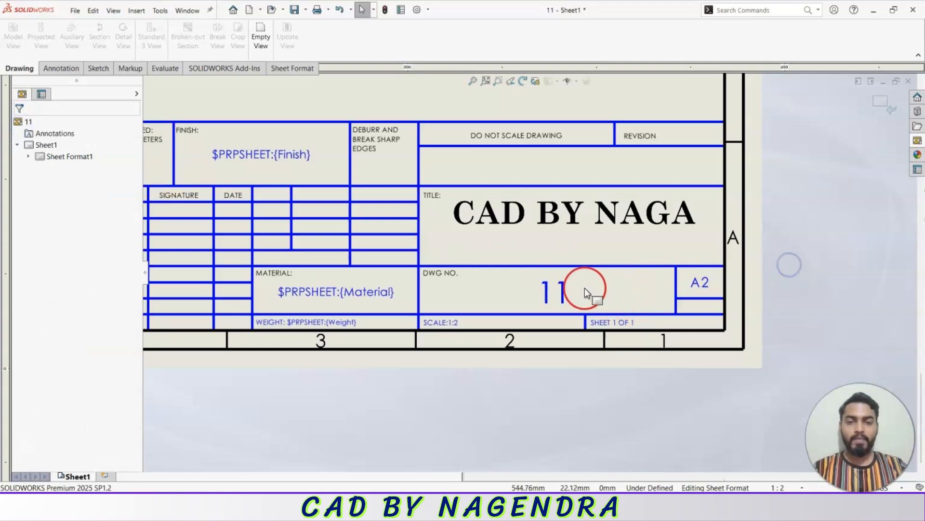
Exit sheet format editing and return to the drawing sheet
scroll(530, 279, "up", 1)
scroll(547, 285, "down", 1)
middle_click_drag(546, 284, 641, 321)
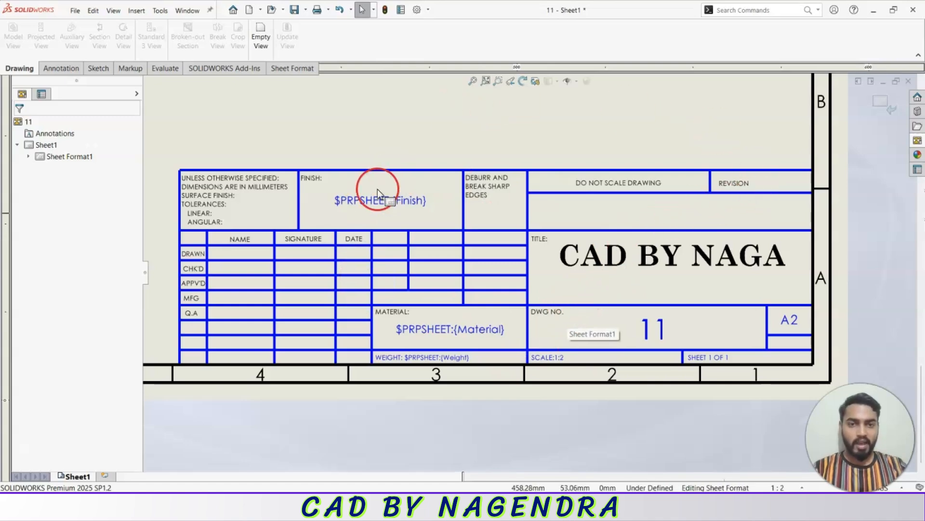
left_click(881, 104)
scroll(730, 230, "down", 2)
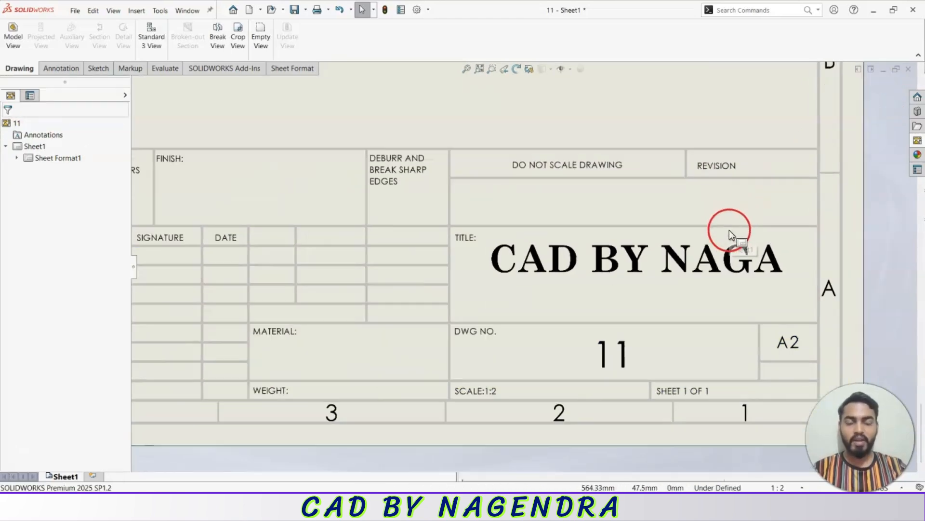
Examine the whole A2 sheet with its edited title block
scroll(730, 232, "up", 3)
scroll(729, 232, "up", 10)
middle_click_drag(433, 181, 539, 244)
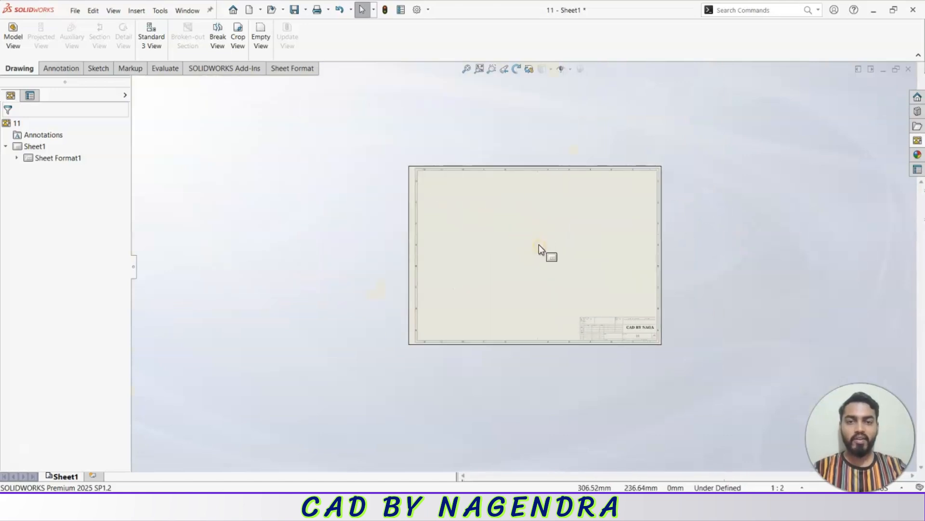
scroll(539, 243, "down", 1)
left_click(467, 69)
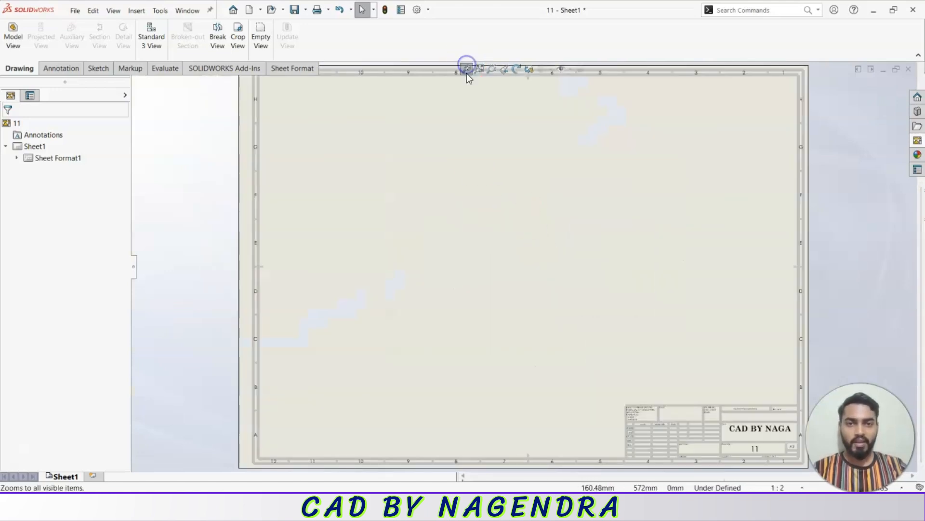
left_click(498, 215)
left_click(222, 221)
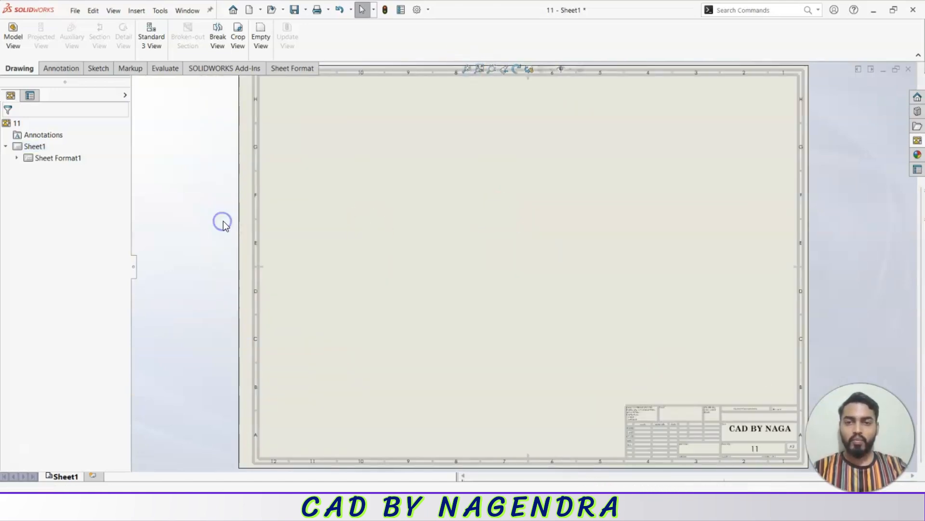
scroll(491, 252, "up", 2)
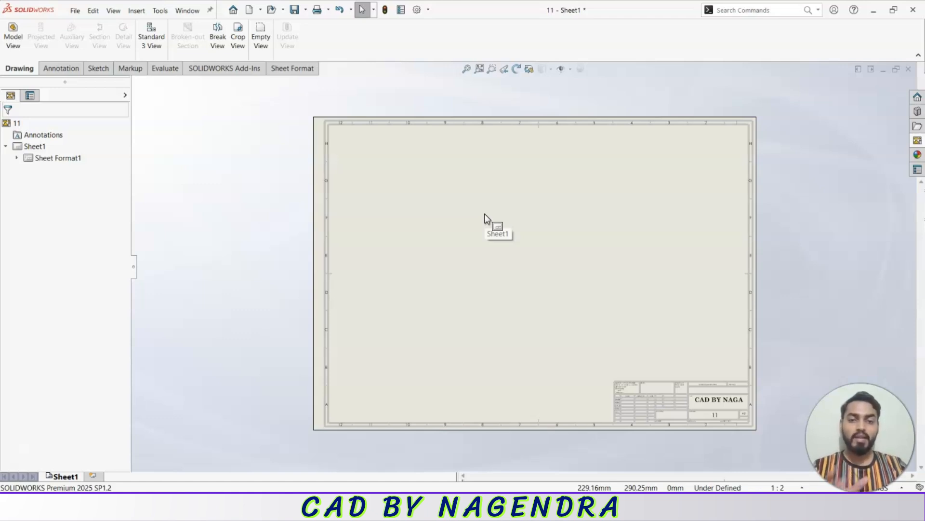
left_click(490, 224)
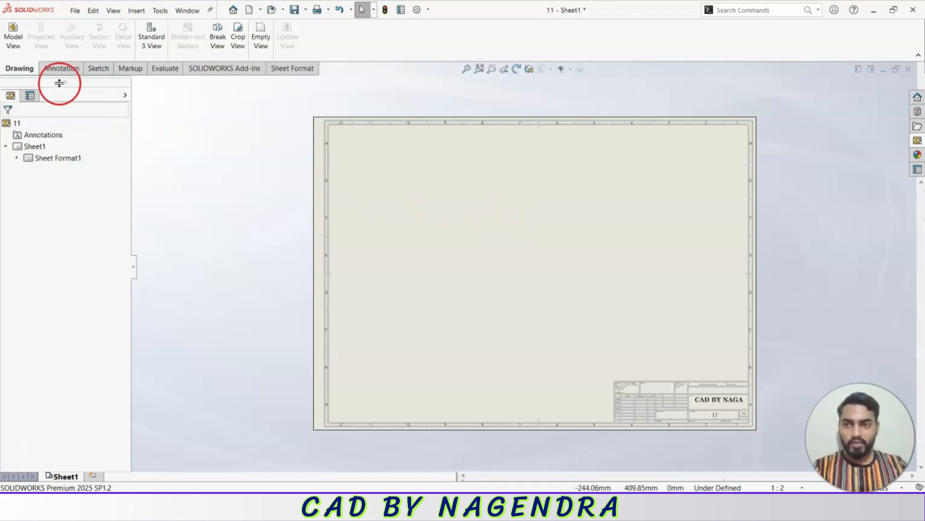
Start a Model View and browse the Parts folder for models to insert, without opening any file
left_click(19, 39)
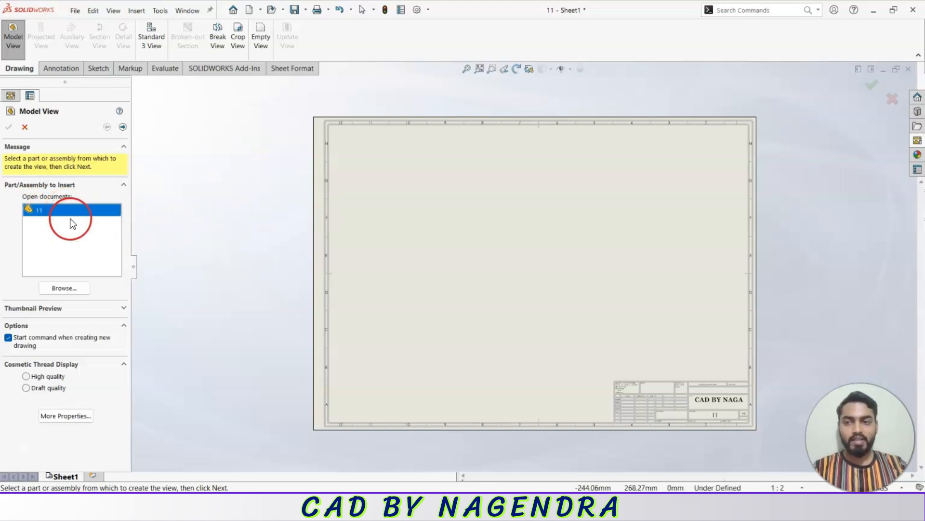
left_click(61, 288)
scroll(661, 301, "down", 3)
scroll(661, 301, "down", 1)
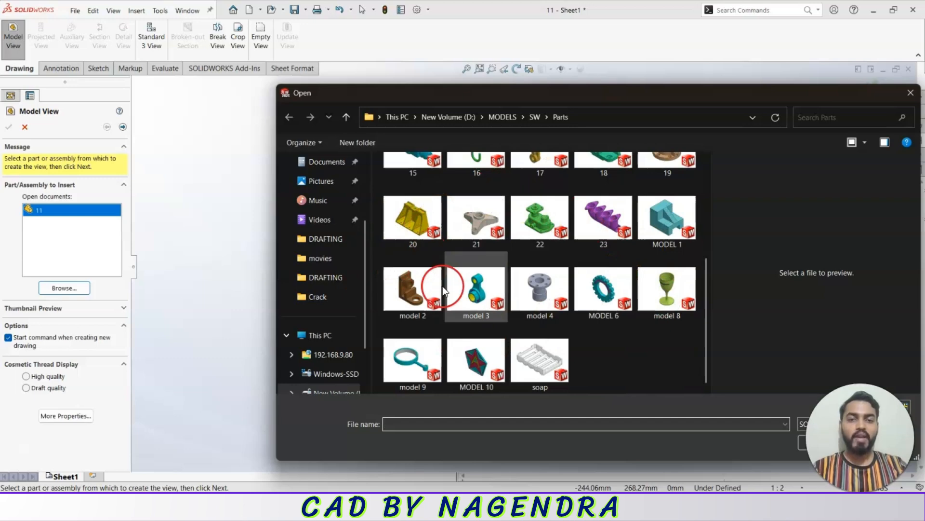
scroll(651, 295, "up", 3)
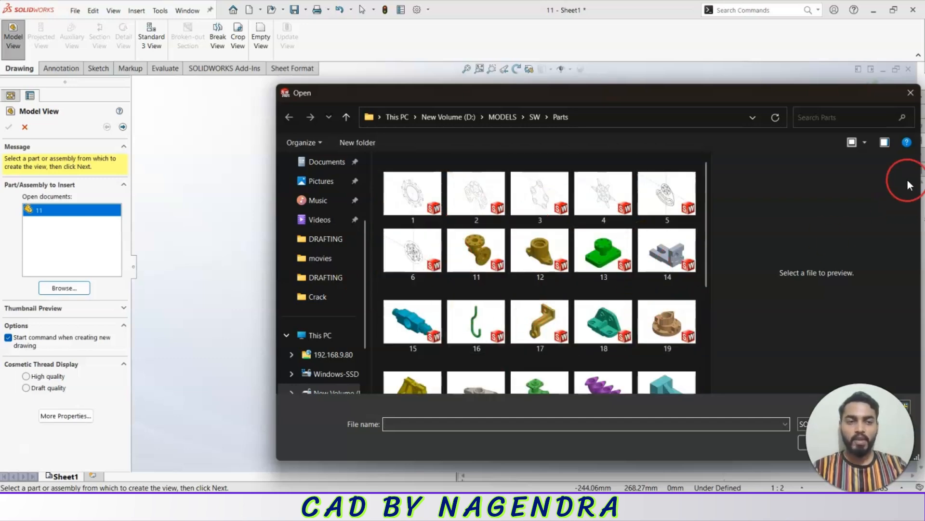
left_click(911, 93)
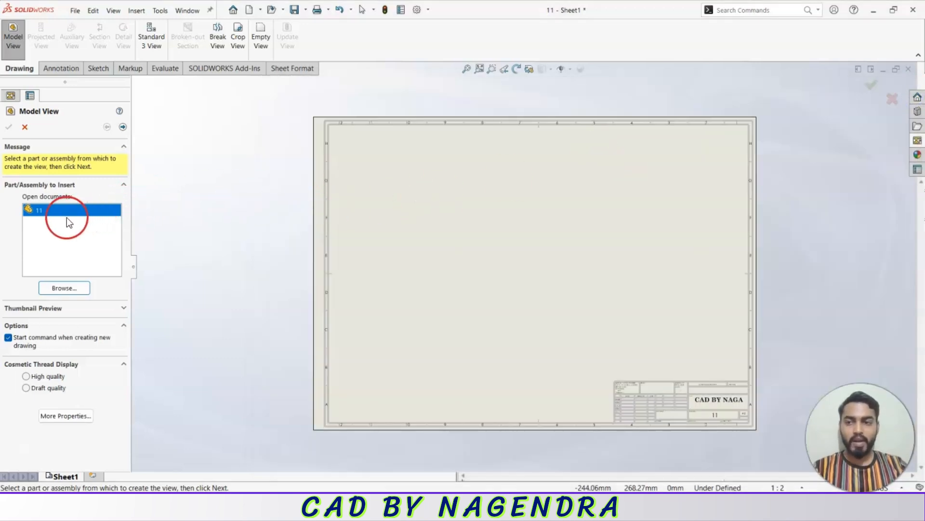
Insert the Front view of part 11 in the upper-left area of the sheet, without adding projected views
left_click_drag(48, 213, 135, 128)
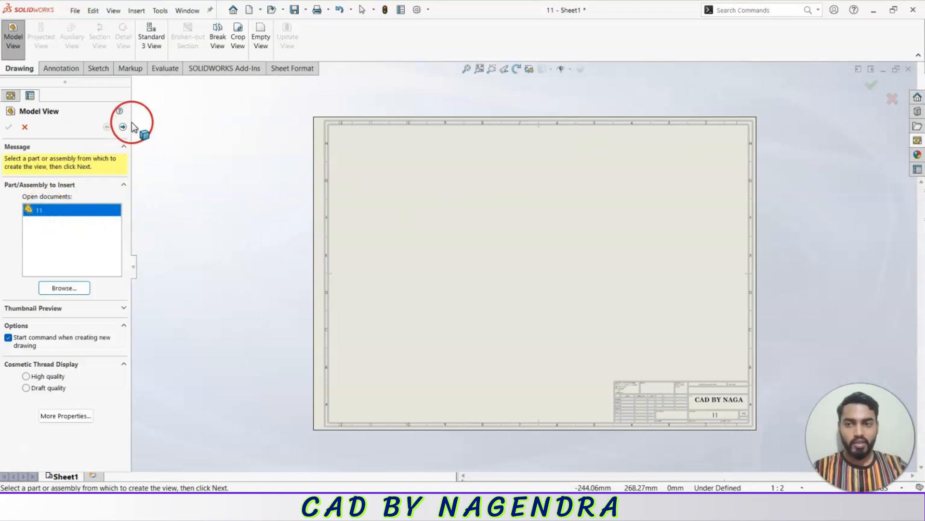
left_click(123, 128)
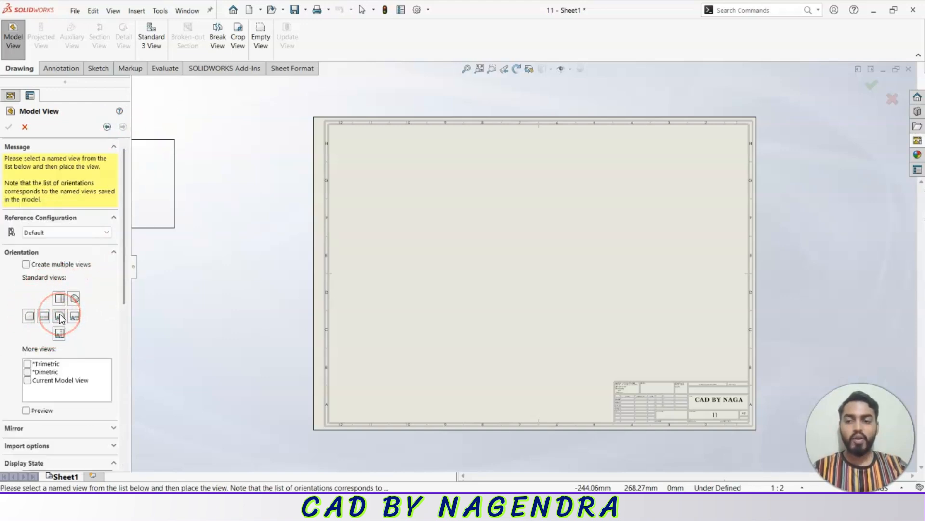
left_click(60, 299)
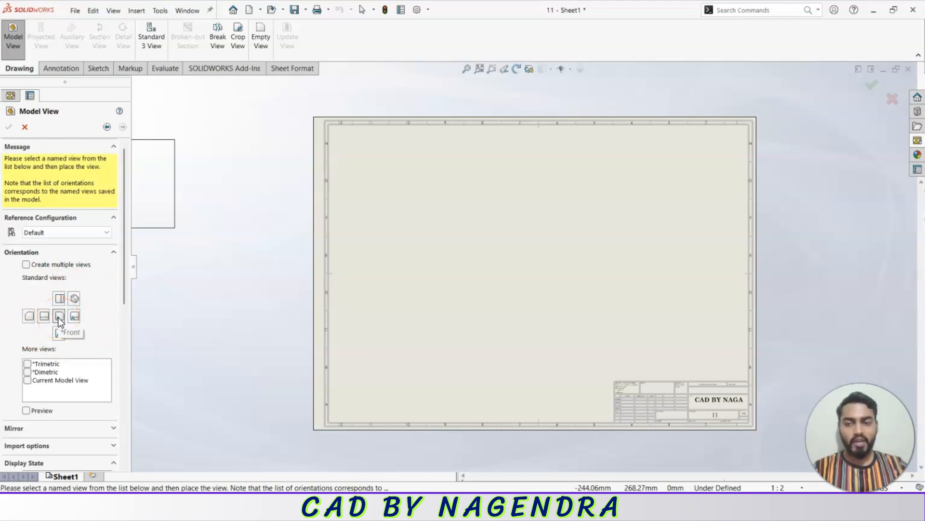
left_click(418, 218)
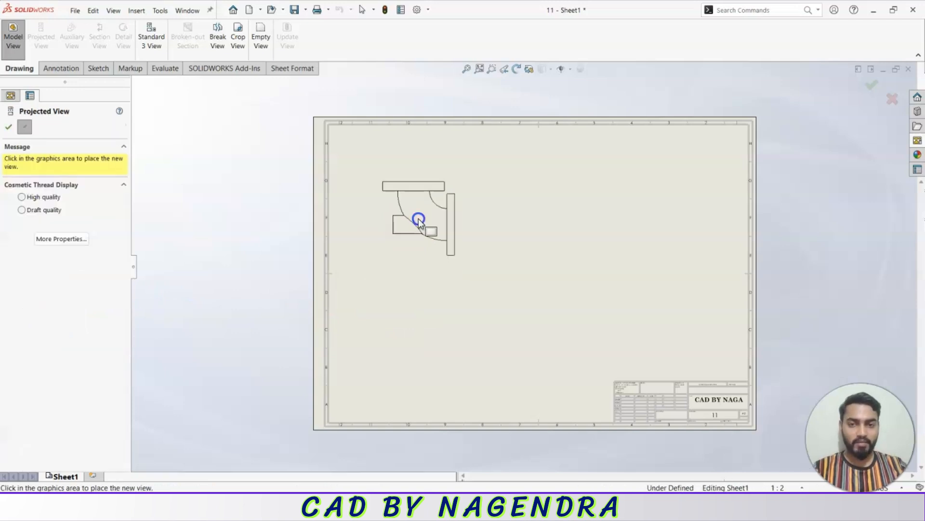
left_click(8, 127)
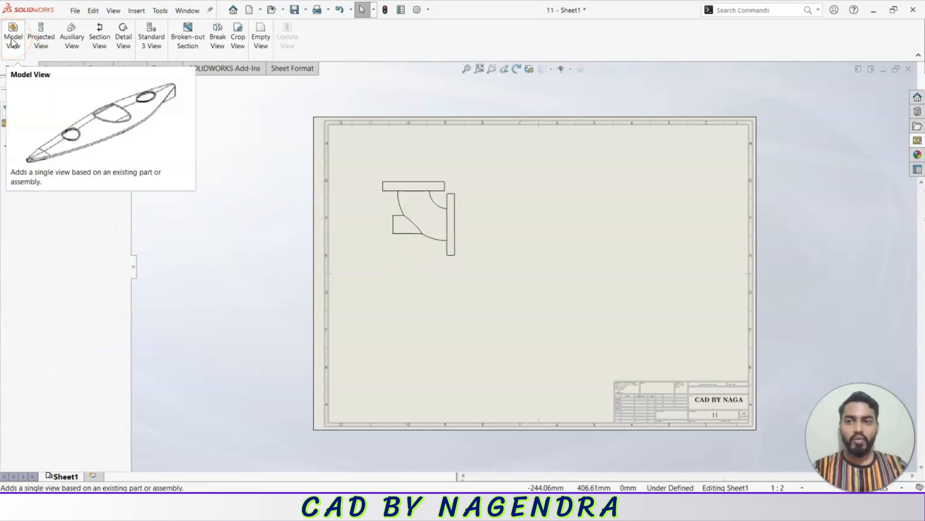
Create a projected right-side view from the elbow's front view and place it to the right, level with its parent
scroll(456, 183, "down", 1)
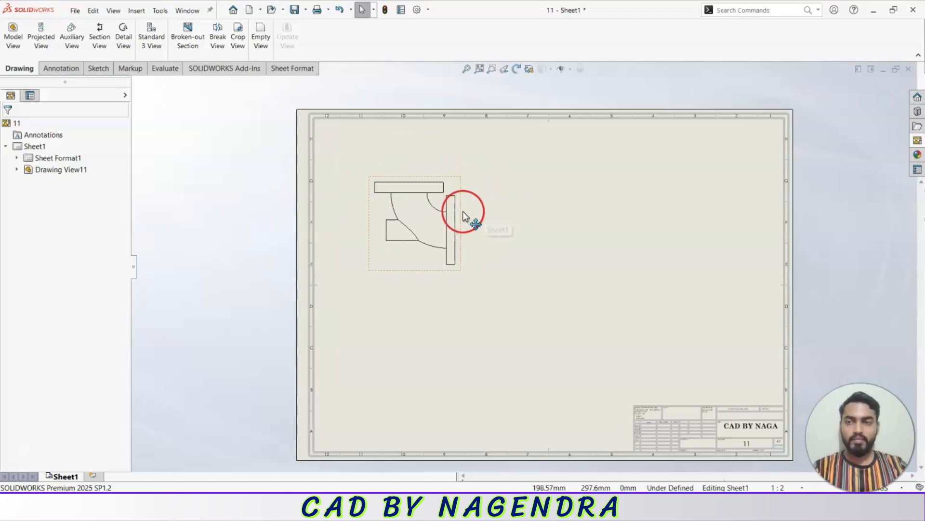
left_click(43, 46)
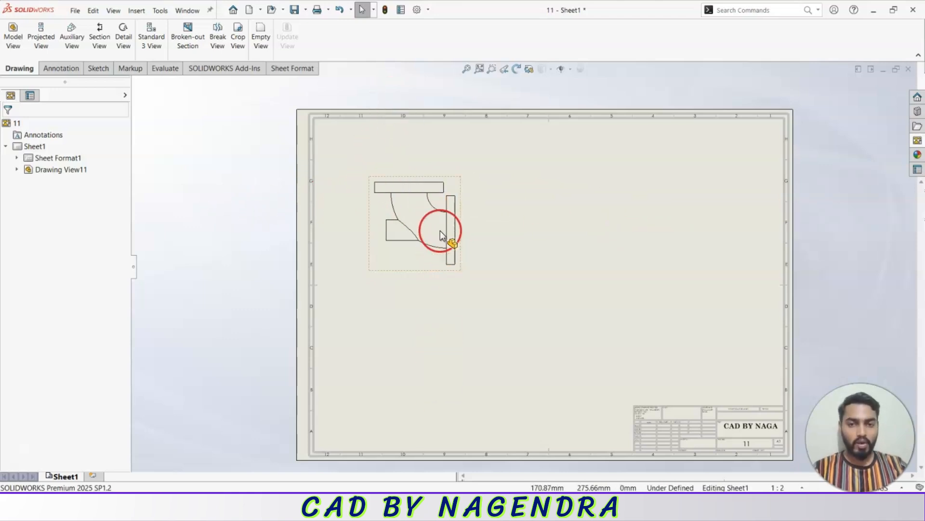
left_click(41, 48)
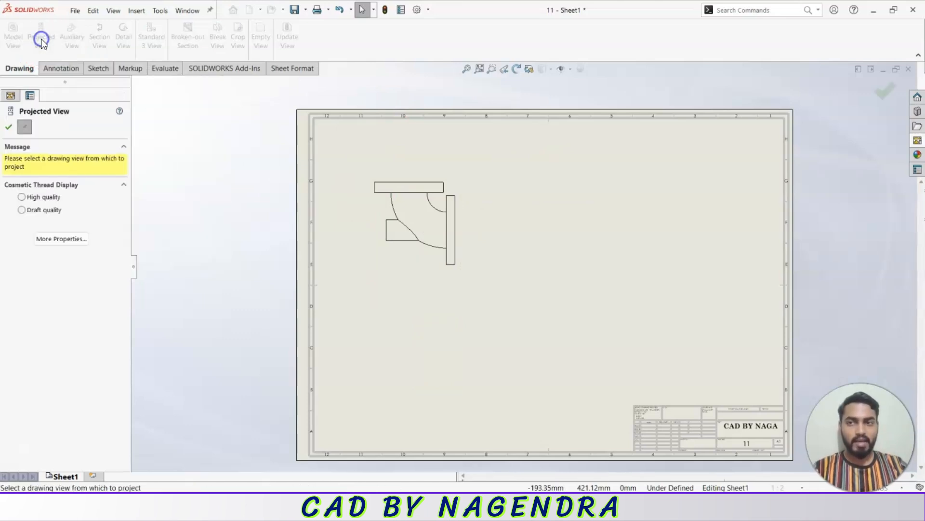
left_click(461, 182)
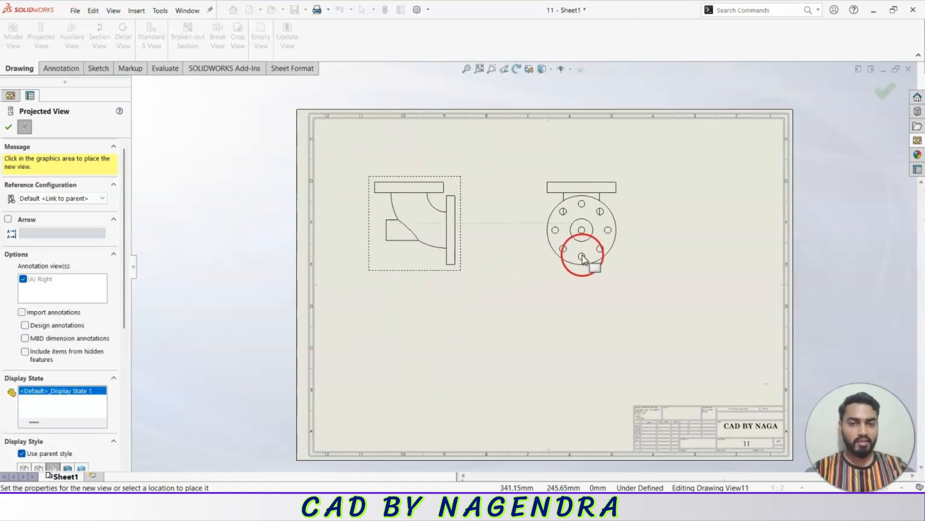
left_click(8, 127)
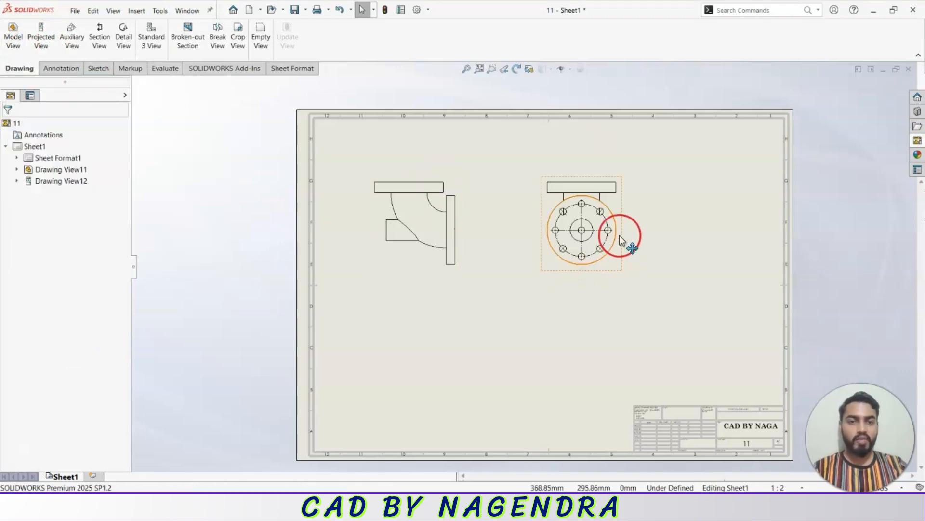
Bring up the View Palette for part 11 and refresh its list of available views
left_click(392, 234)
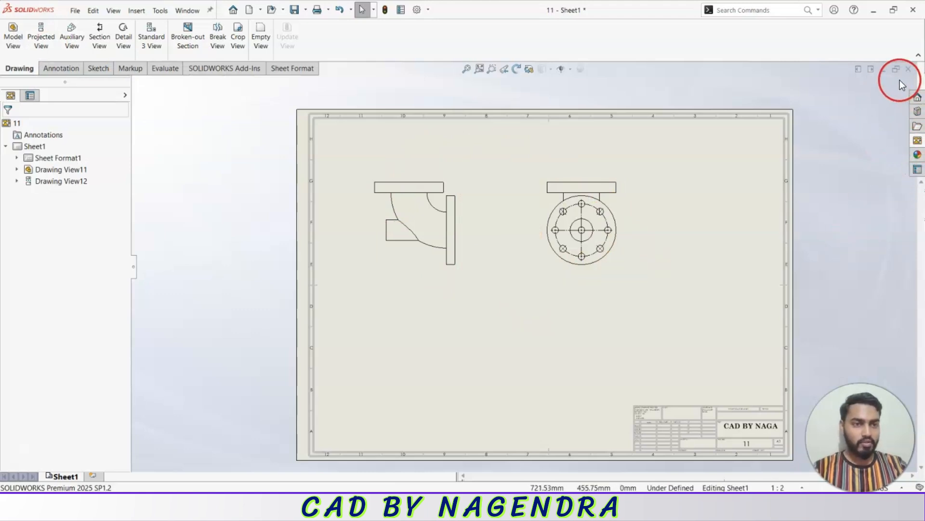
left_click(918, 141)
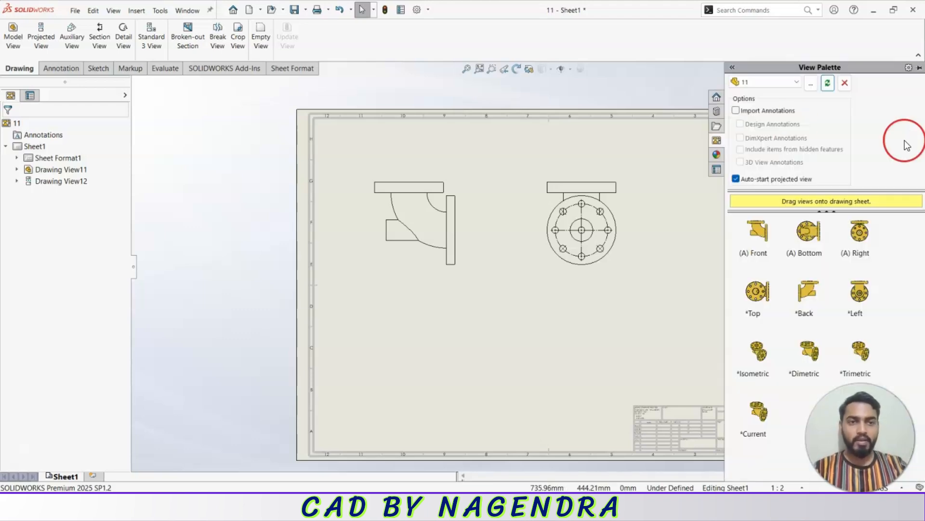
left_click(767, 82)
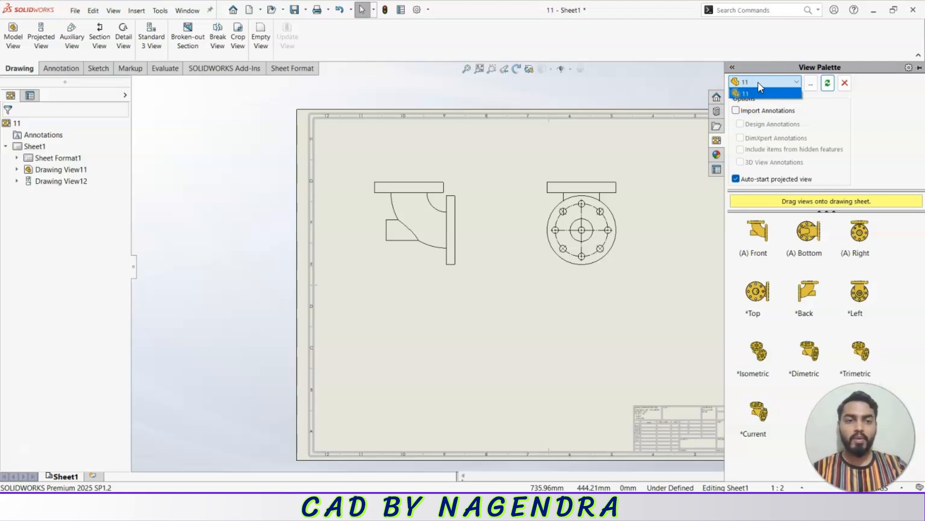
left_click(770, 83)
left_click(770, 82)
left_click(768, 108)
left_click(772, 81)
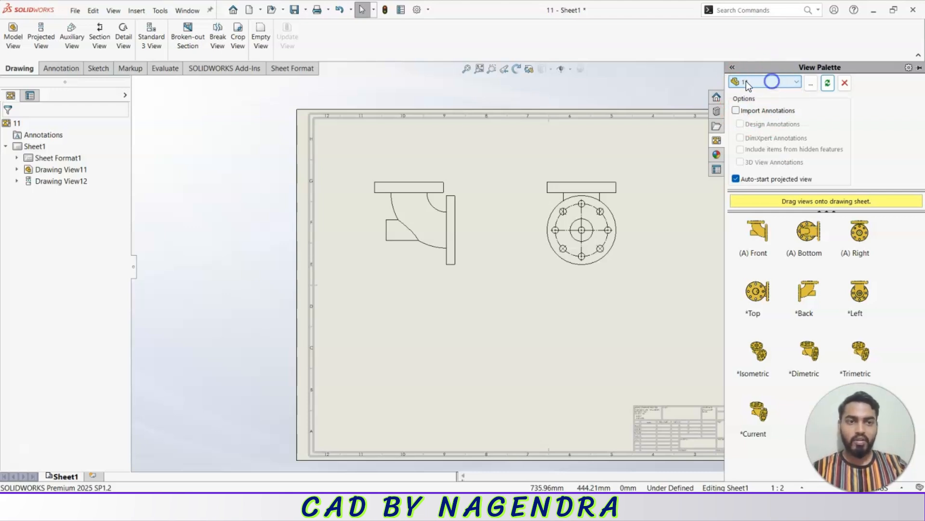
left_click(827, 83)
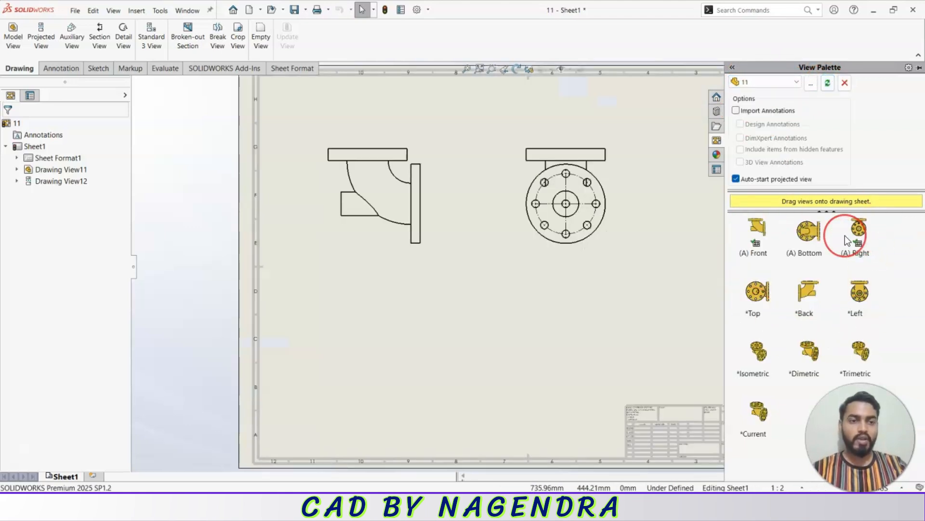
Place part 11's Top view directly beneath the elbow's front view, without adding further projected views
left_click(758, 291)
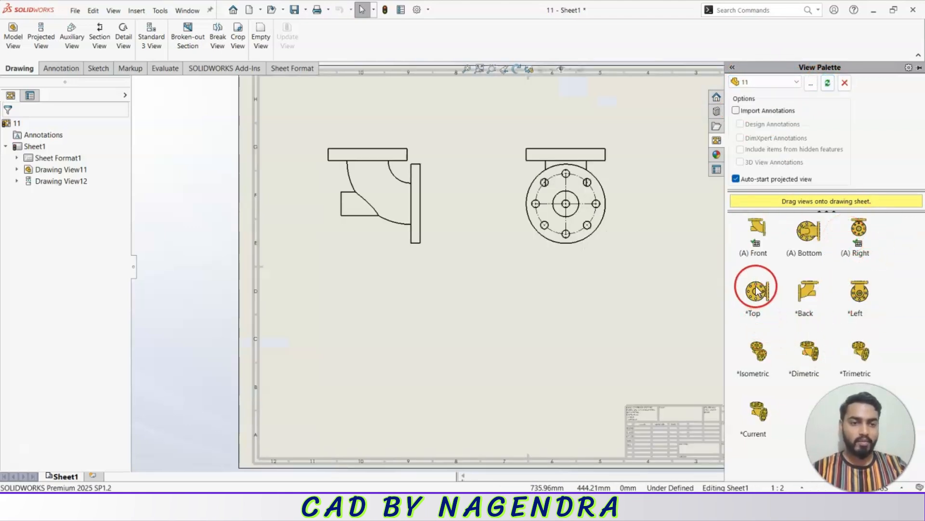
left_click_drag(758, 290, 340, 321)
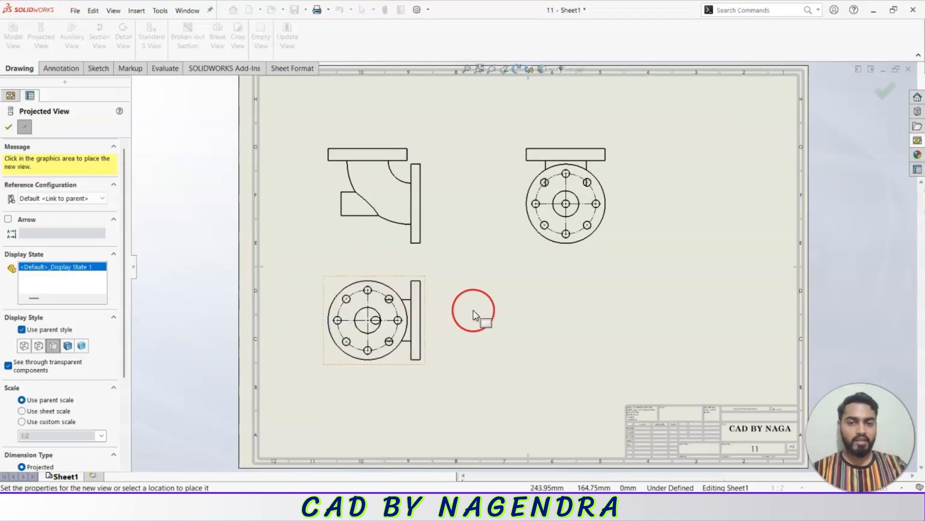
left_click(8, 126)
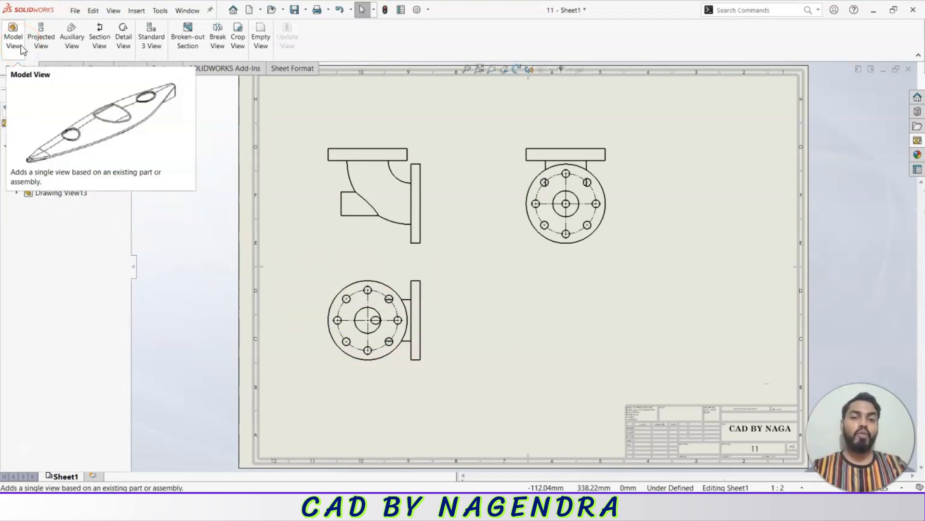
left_click(917, 140)
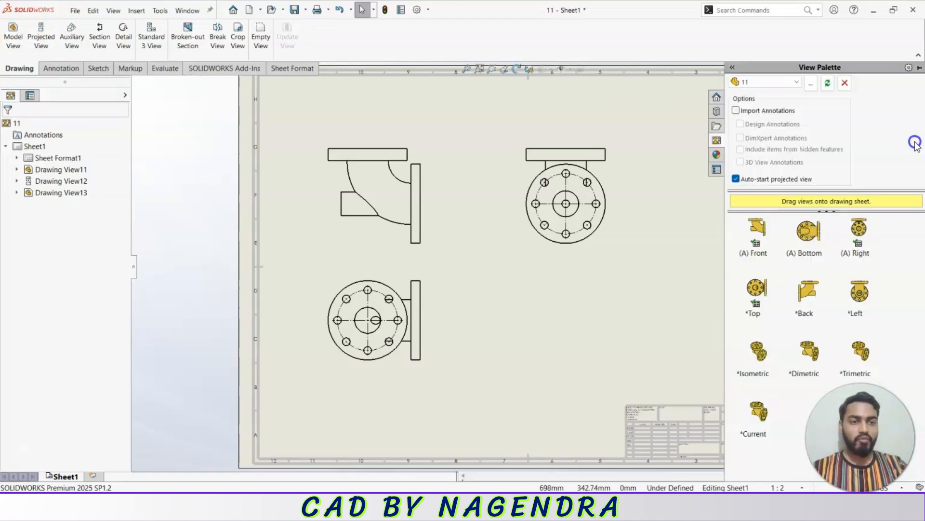
left_click_drag(845, 319, 670, 318)
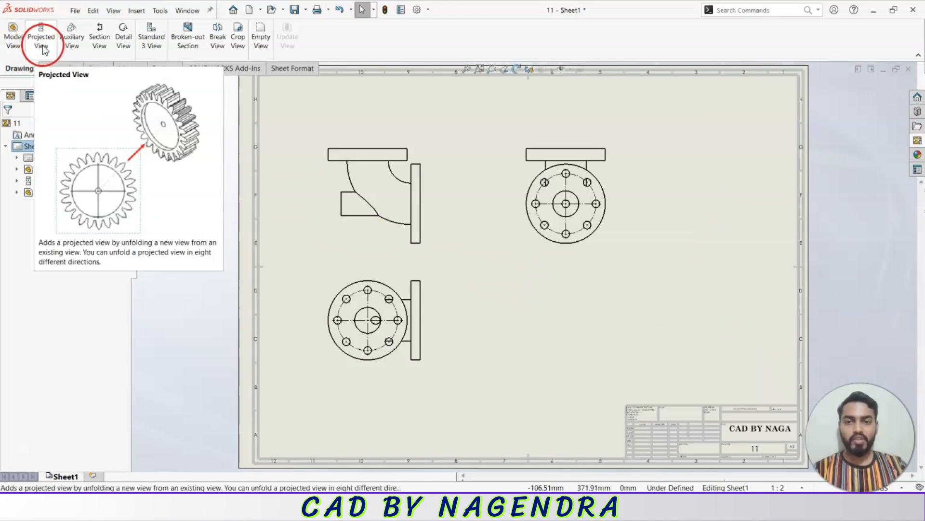
Try the Top orientation on the elbow's front view, accepting the effect on dependent views, and restore the Front orientation
scroll(481, 276, "down", 1)
scroll(481, 276, "up", 2)
middle_click_drag(417, 218, 576, 283)
scroll(577, 284, "down", 1)
left_click(558, 187)
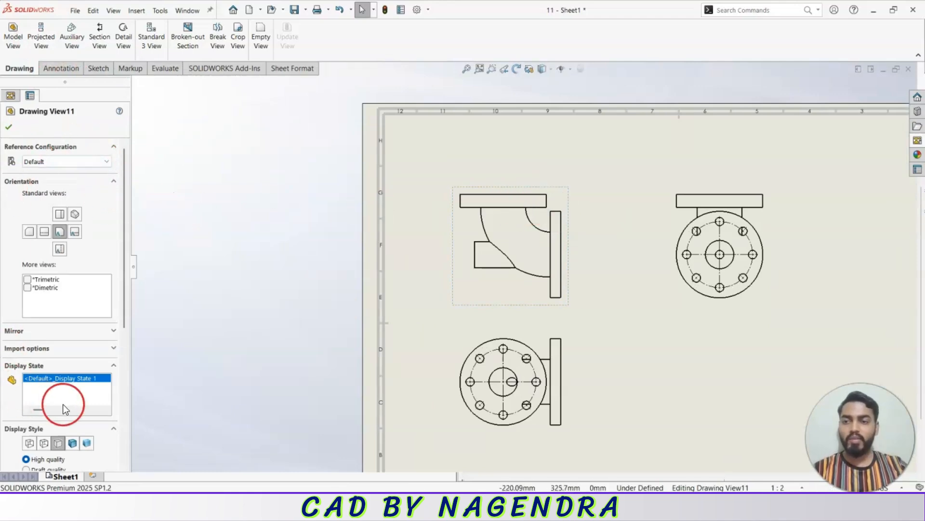
left_click(59, 215)
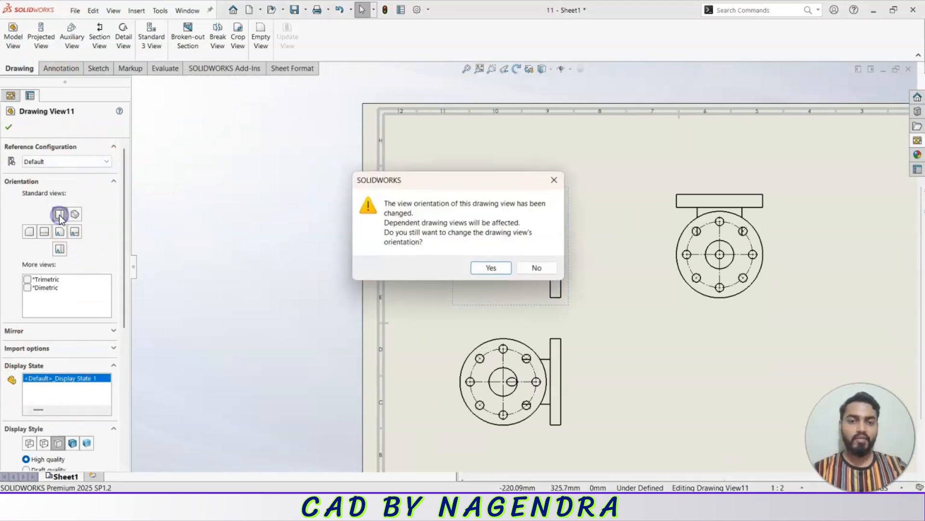
left_click(500, 269)
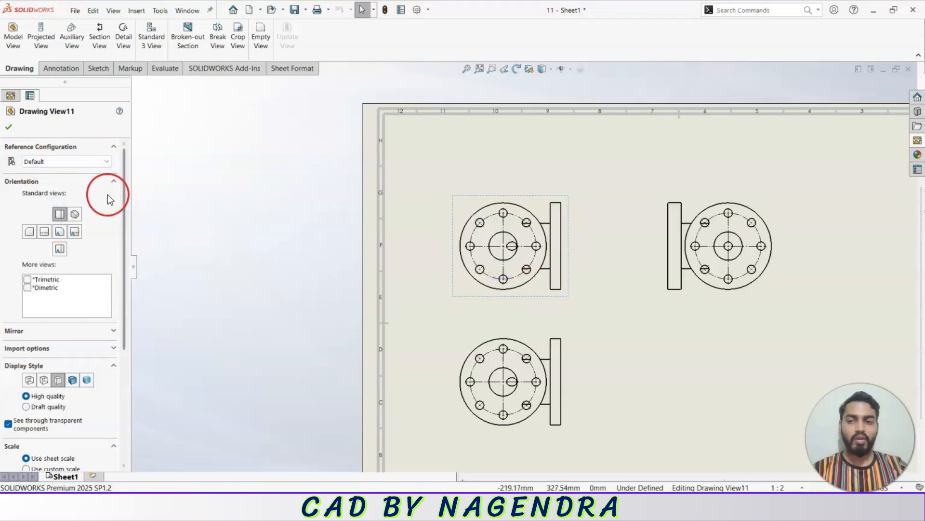
left_click(59, 231)
left_click(501, 269)
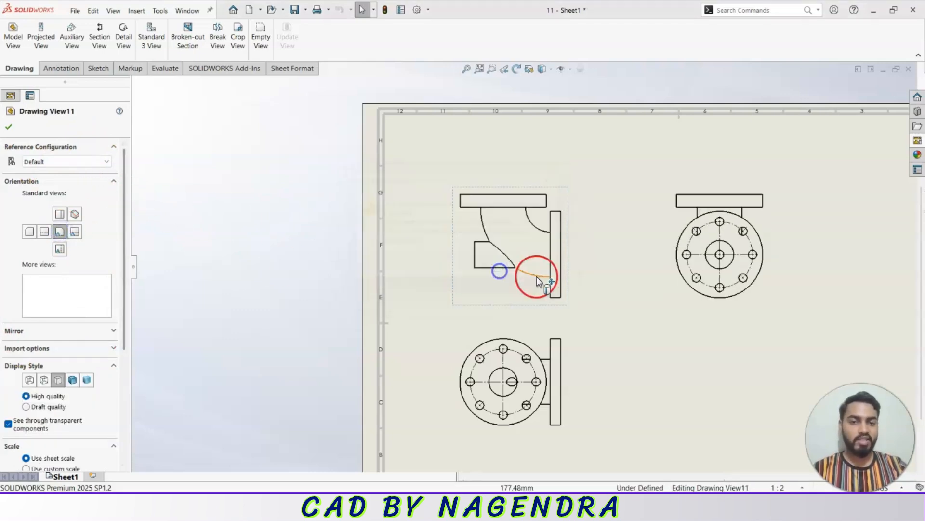
Try mirroring the elbow's front view vertically and horizontally, and switch the mirroring off again
left_click_drag(125, 189, 126, 274)
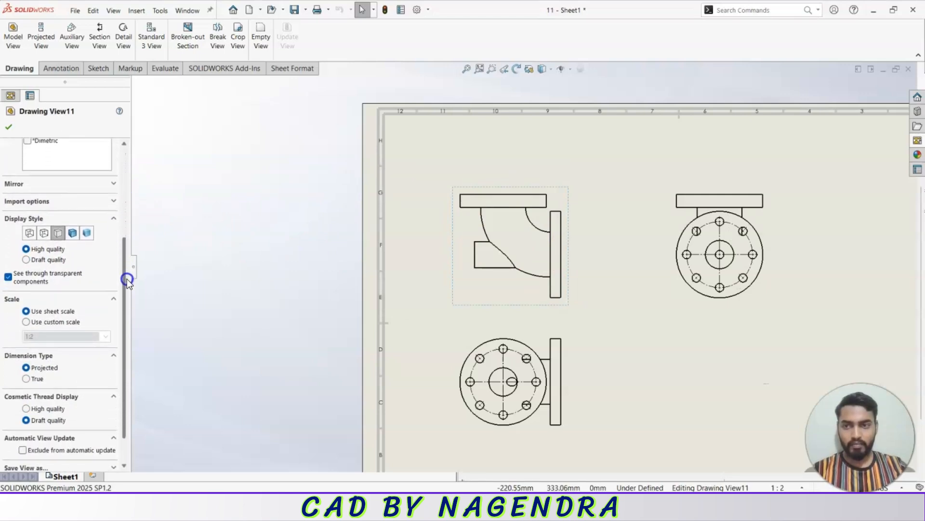
left_click(113, 182)
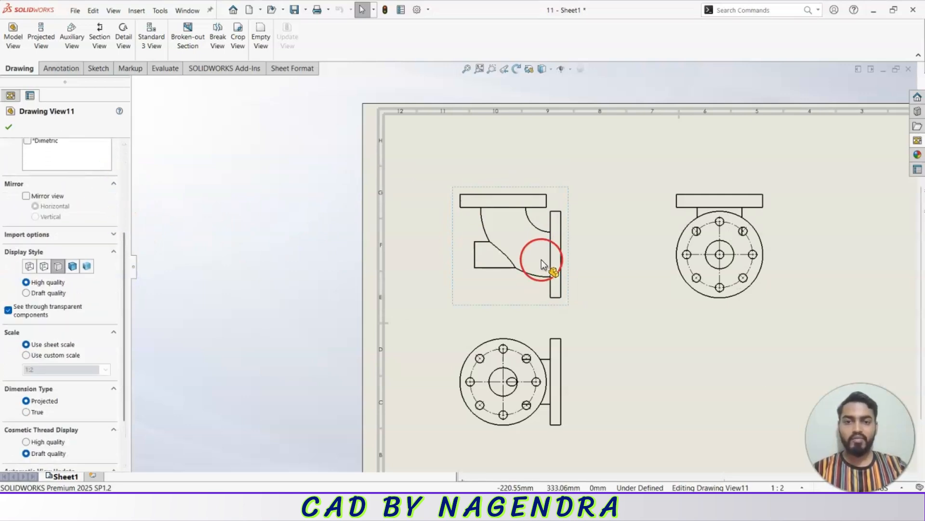
left_click(28, 197)
left_click(38, 217)
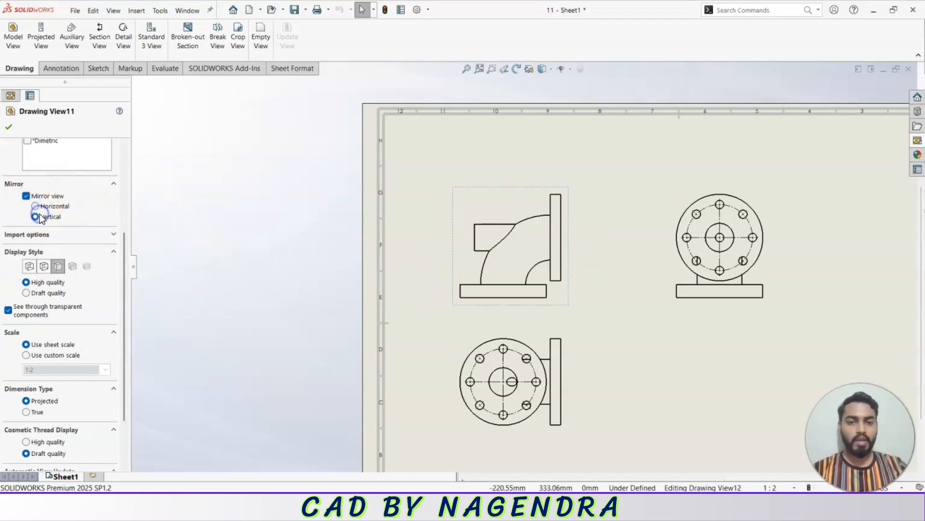
left_click(36, 207)
left_click(26, 196)
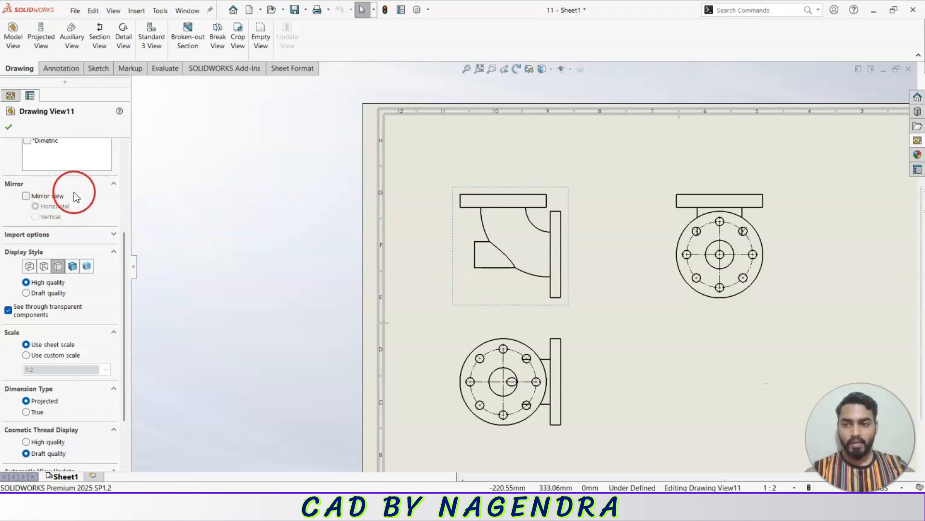
Try the Shaded, Shaded With Edges and Wireframe display styles on the front view, and restore Hidden Lines Removed
scroll(68, 195, "down", 3)
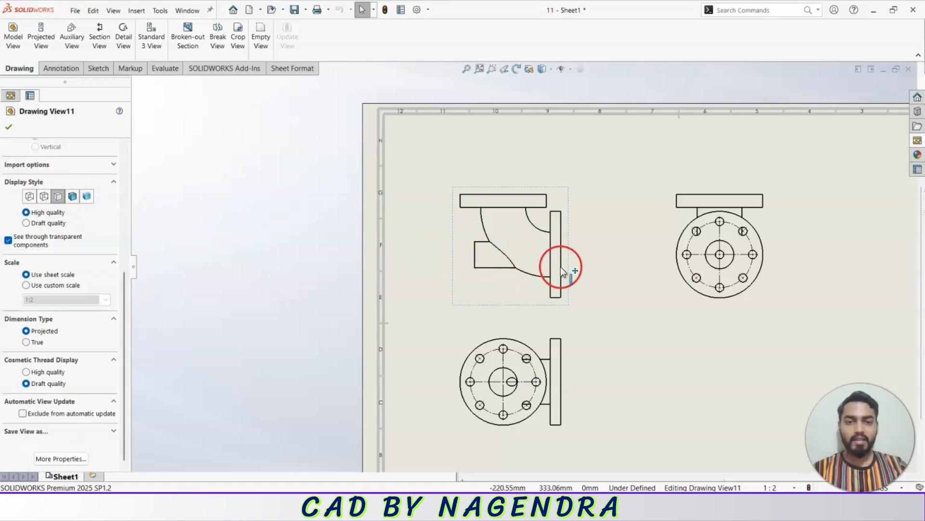
left_click(86, 197)
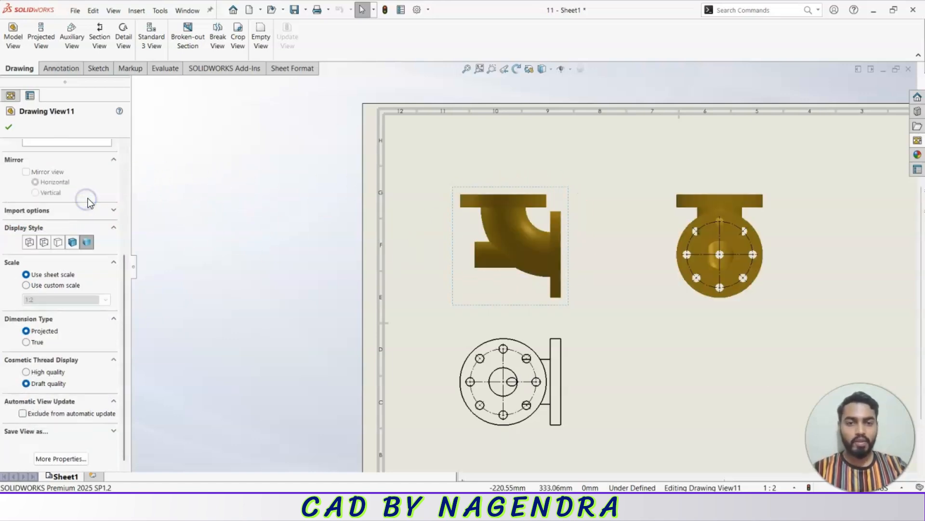
left_click(71, 242)
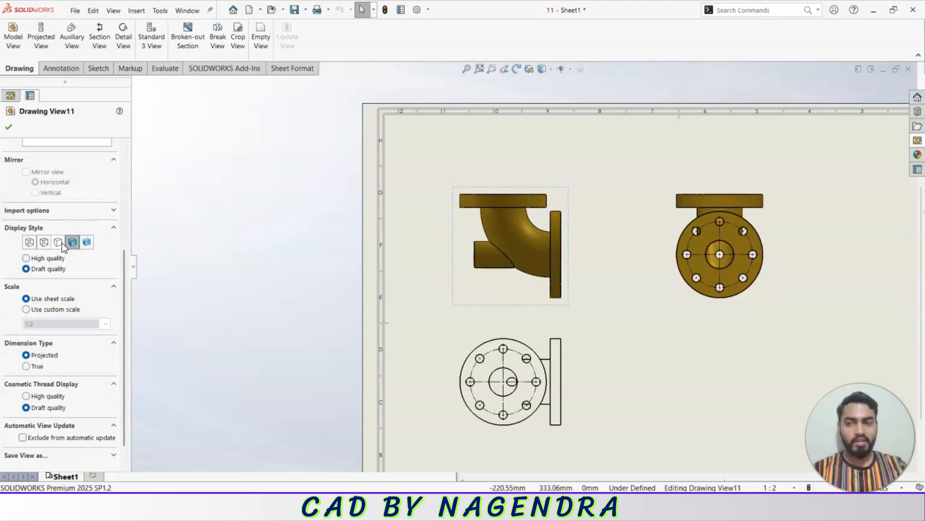
left_click(58, 242)
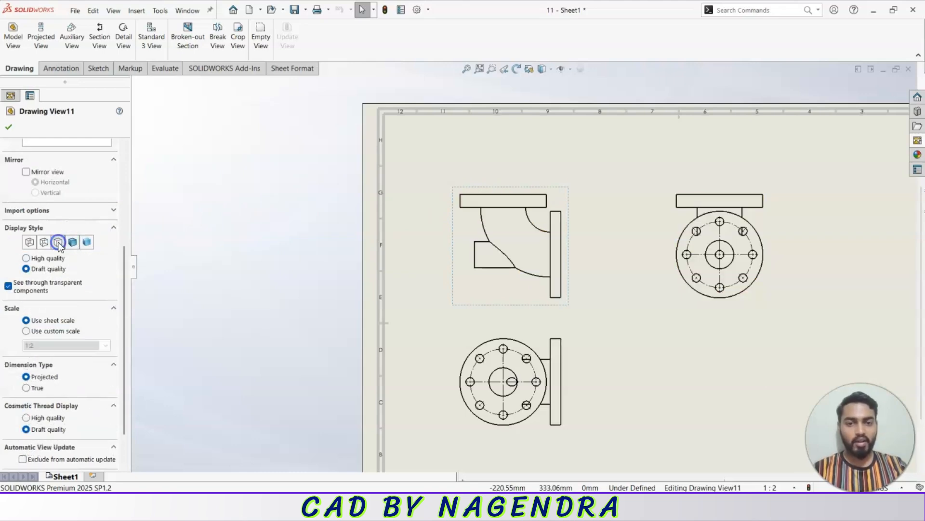
left_click(30, 242)
scroll(480, 229, "down", 1)
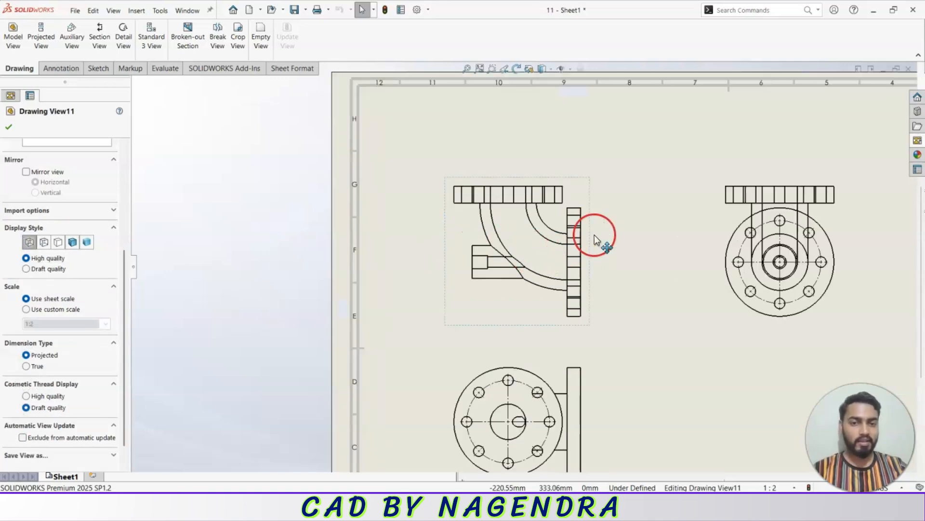
left_click(59, 242)
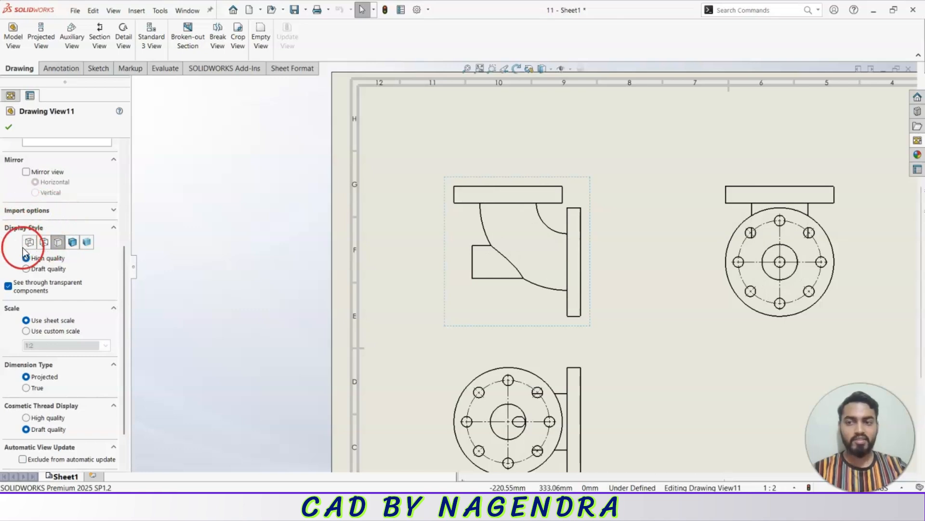
Switch the front view to a custom scale, try 1:1, settle on 1:2 and accept the view properties
scroll(90, 214, "down", 2)
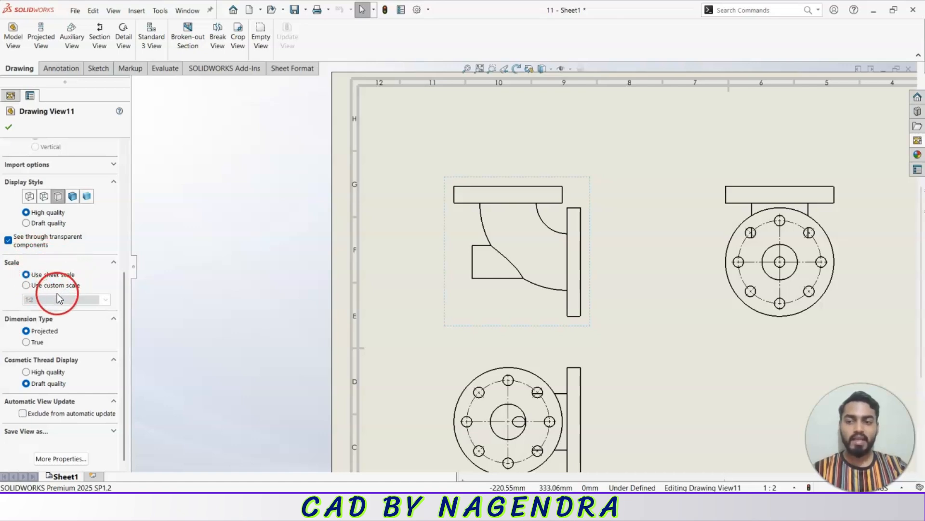
left_click(26, 285)
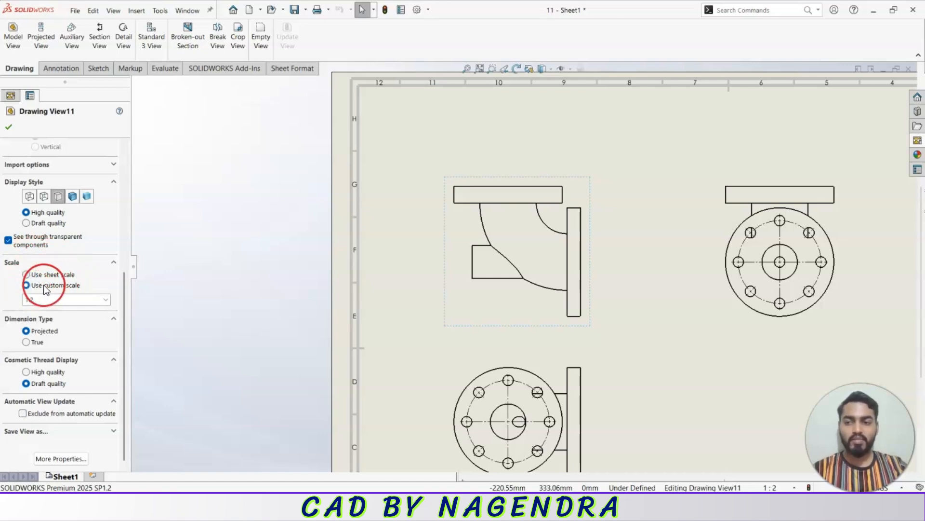
left_click(106, 301)
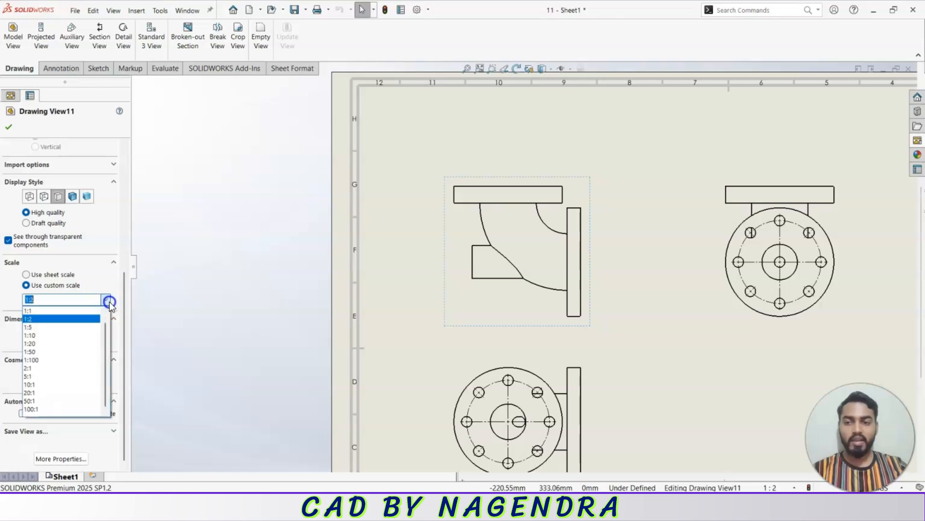
left_click(34, 308)
scroll(339, 292, "up", 5)
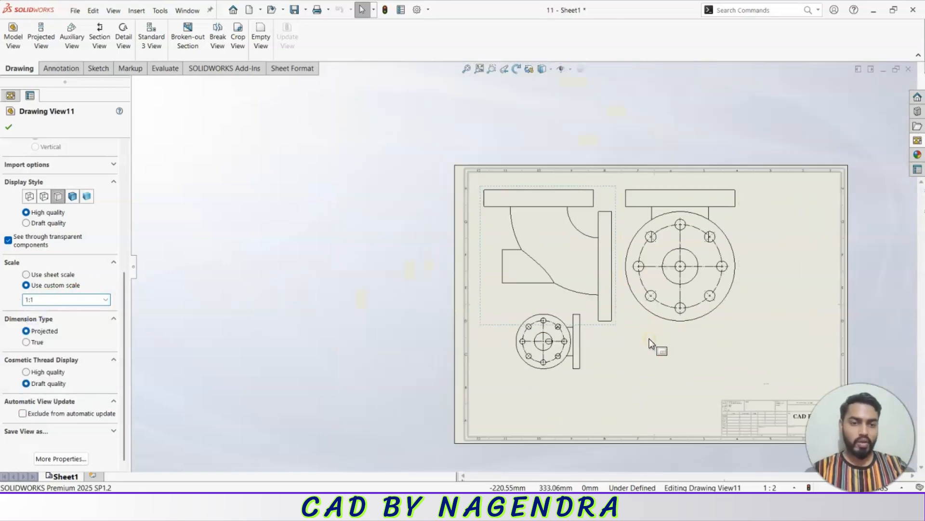
left_click(105, 299)
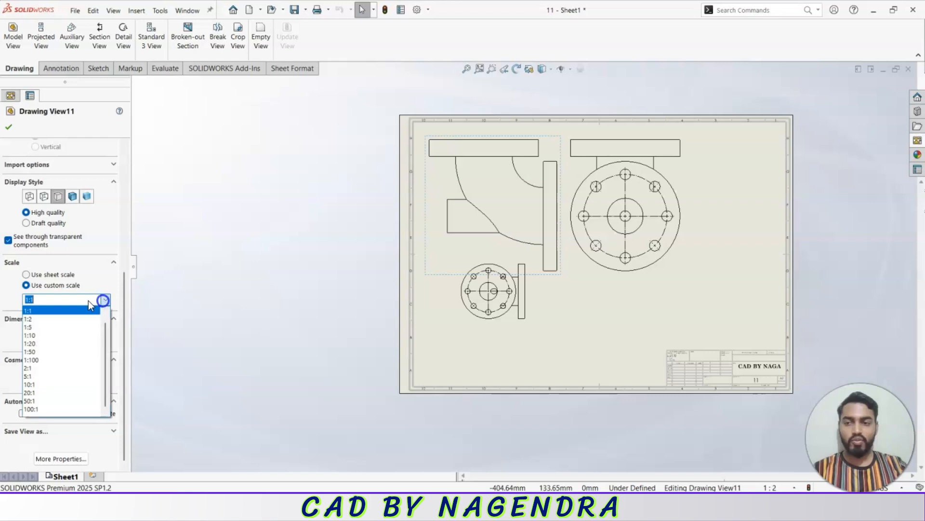
left_click(44, 320)
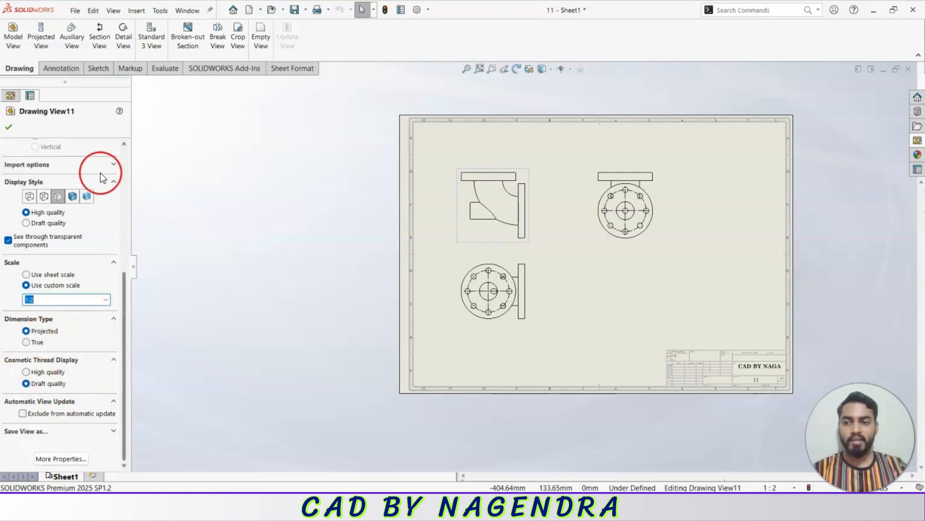
left_click(10, 130)
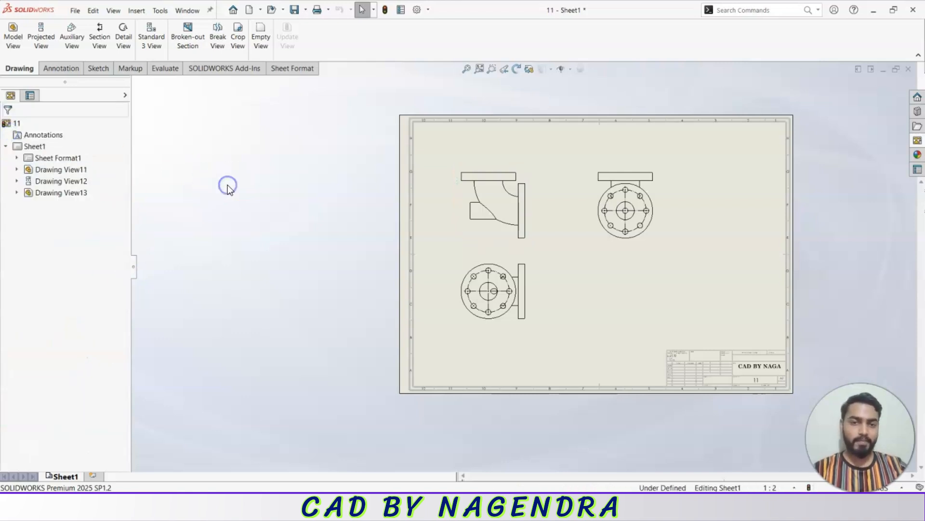
scroll(523, 234, "up", 2)
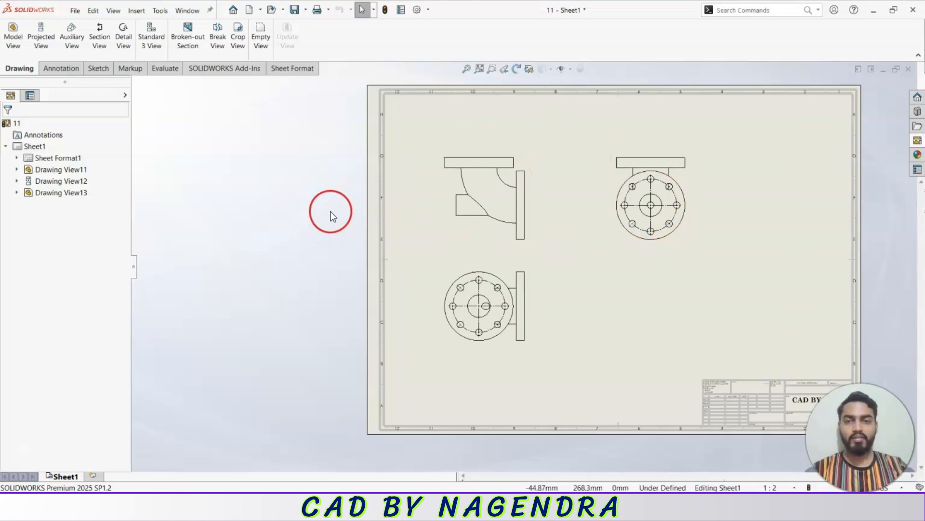
middle_click_drag(331, 211, 248, 212)
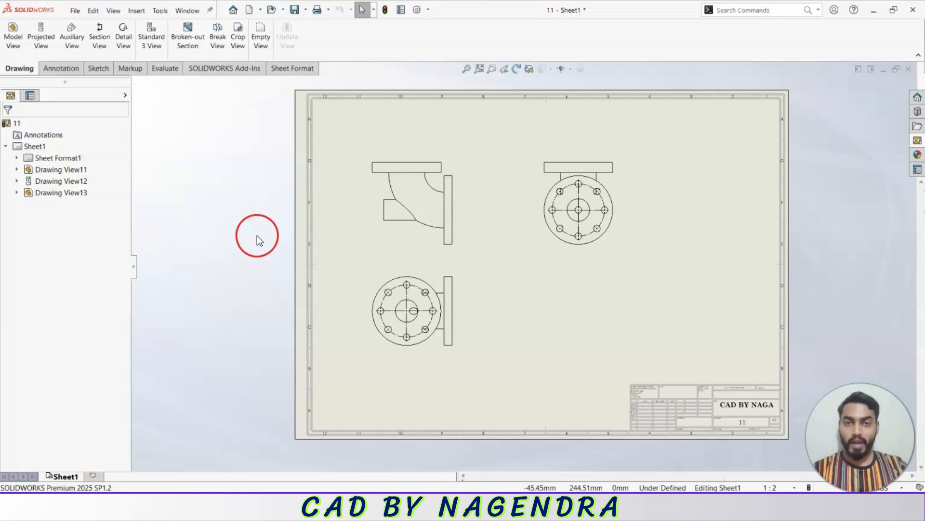
left_click(242, 227)
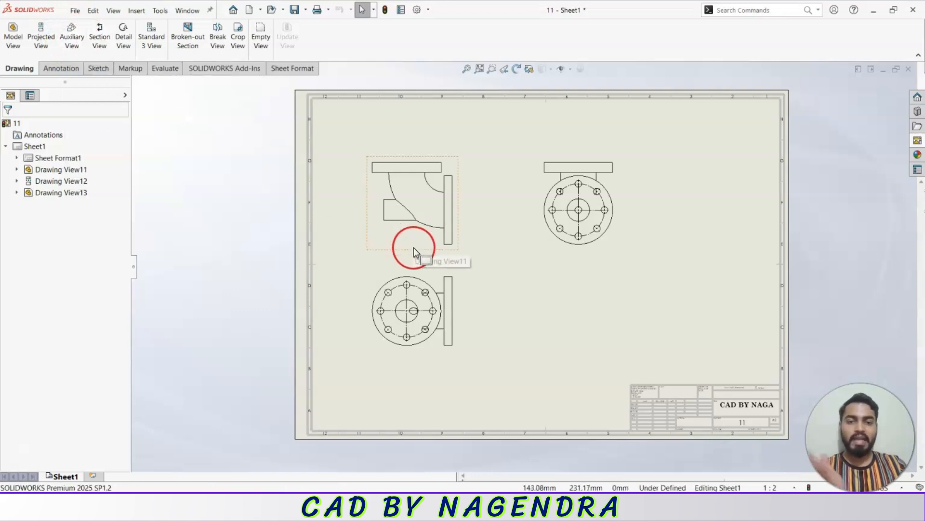
scroll(566, 298, "up", 1)
scroll(584, 241, "up", 1)
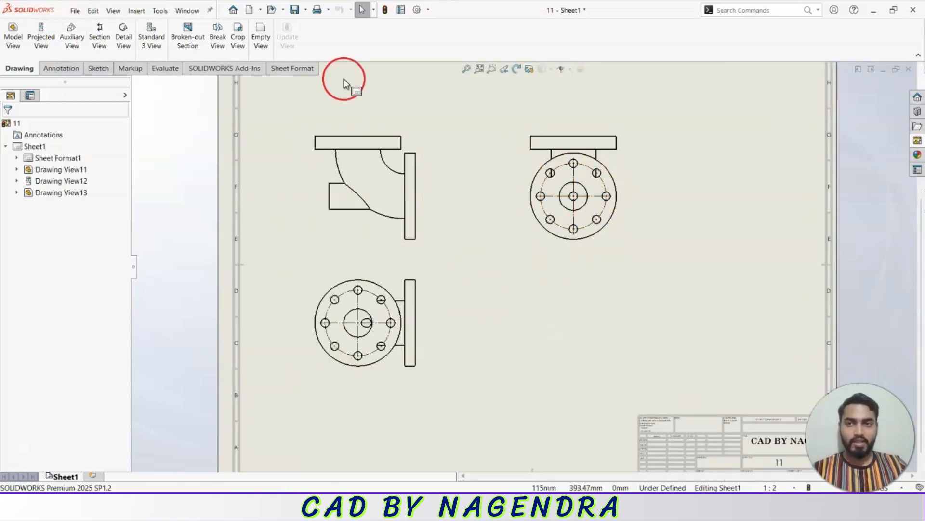
Create a new part and sketch a center rectangle about 107 by 94 mm on the Front Plane, centred on the origin
left_click(248, 10)
double_click(332, 182)
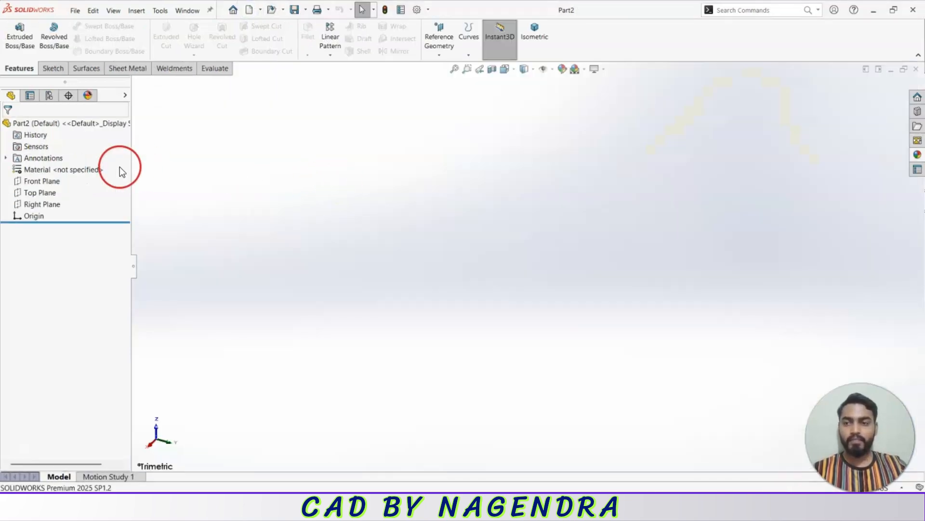
left_click(56, 182)
left_click(67, 162)
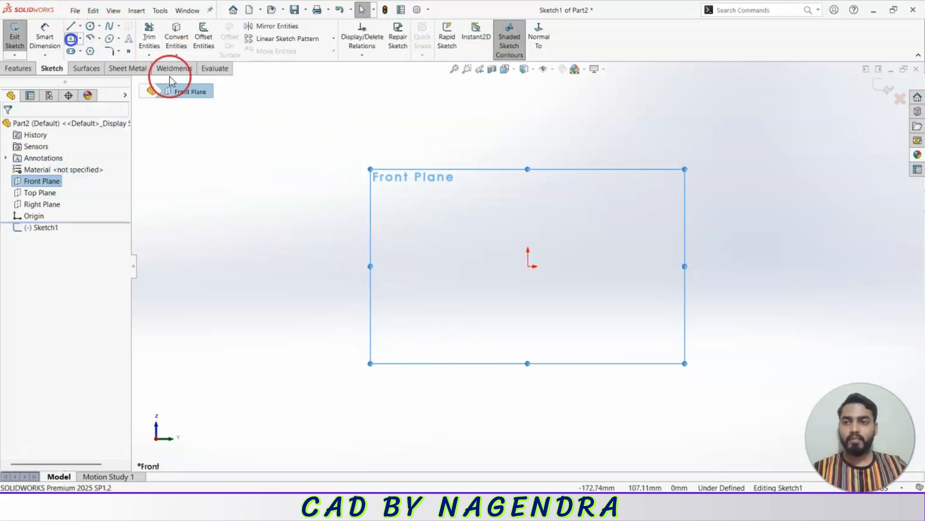
left_click(71, 38)
left_click(528, 266)
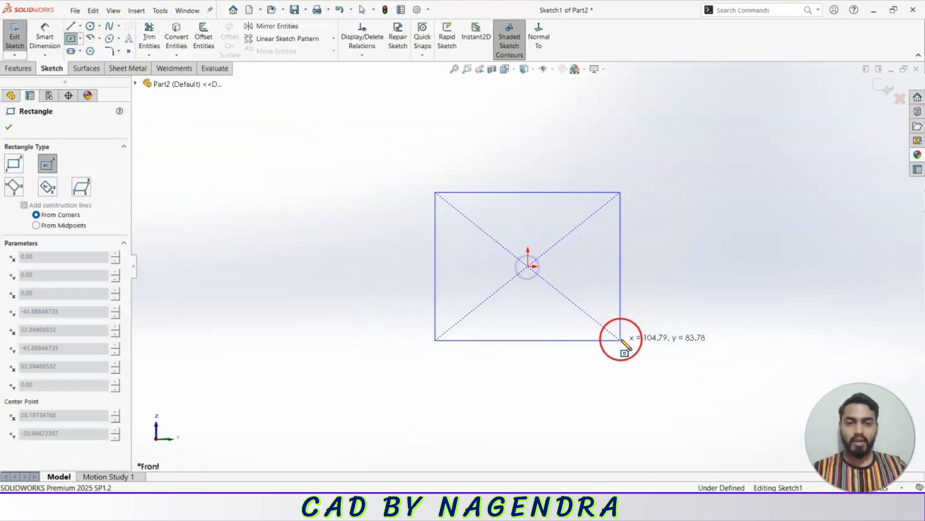
left_click(622, 349)
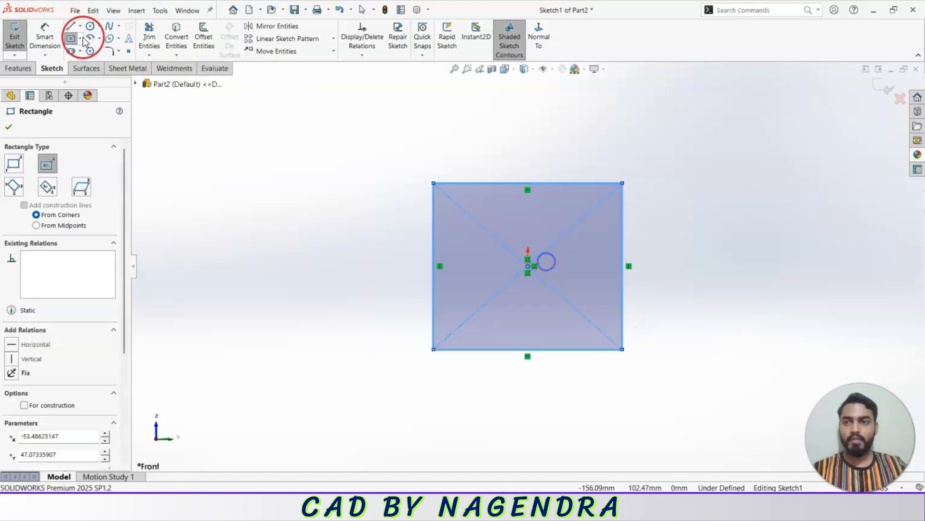
Try a 10 mm equal-distance sketch chamfer on the rectangle's upper-right corner, then undo it
left_click(118, 51)
left_click(123, 76)
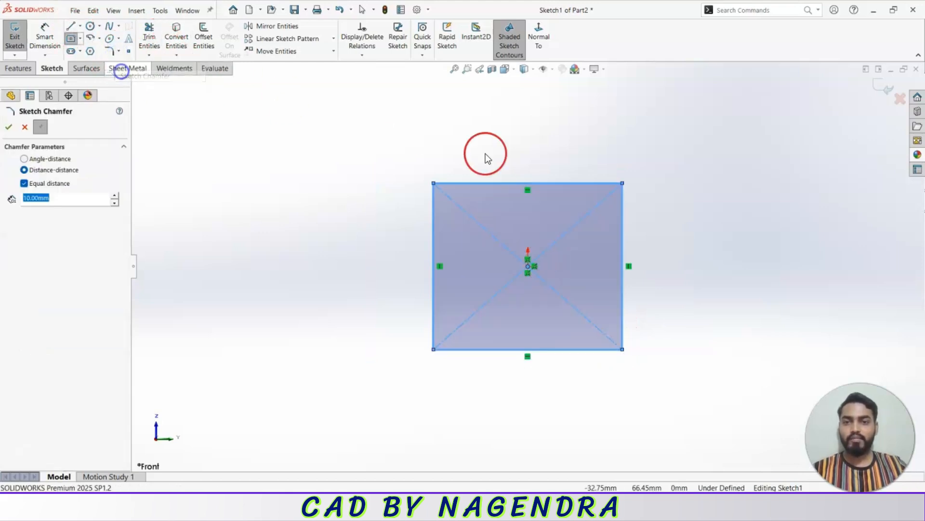
left_click(623, 183)
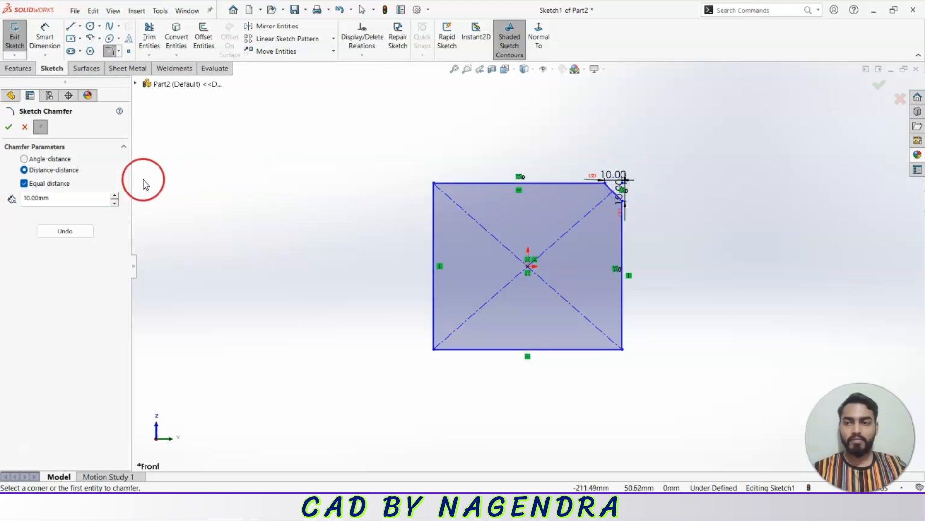
left_click(115, 194)
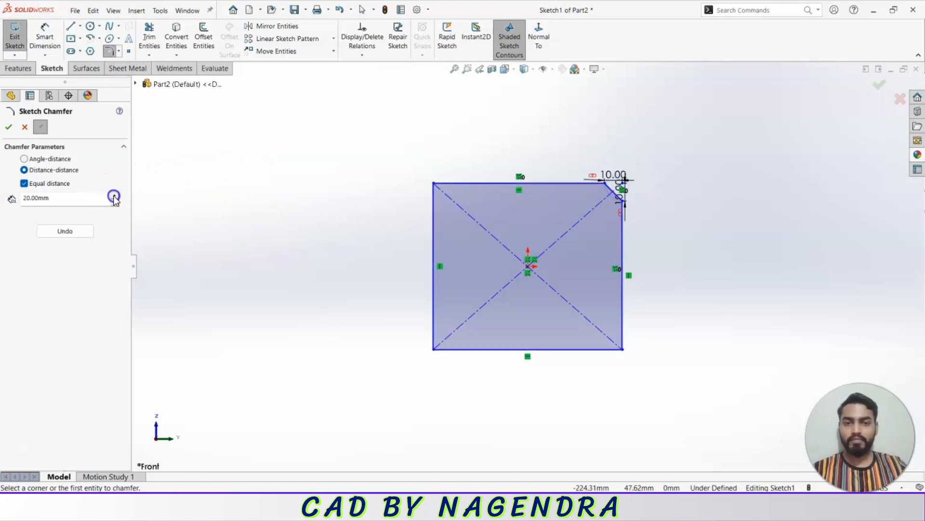
left_click(25, 128)
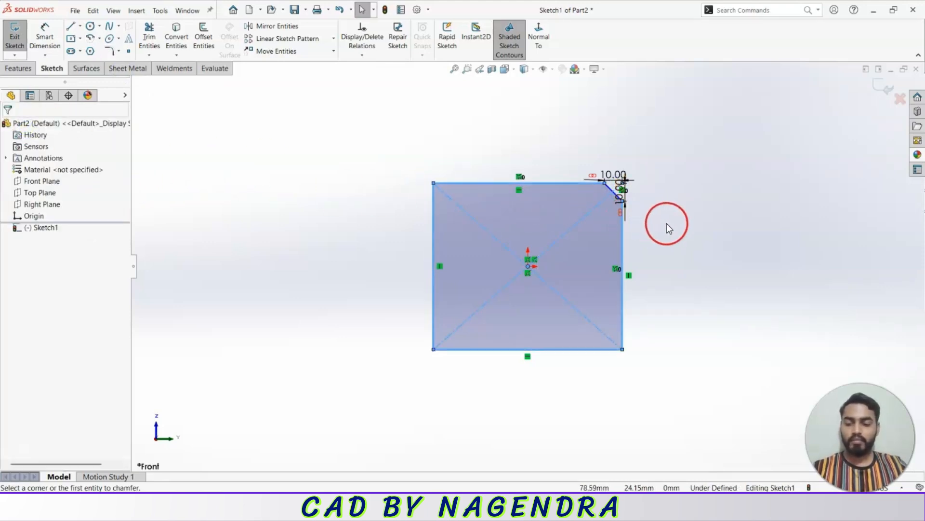
key("ctrl+z")
left_click(660, 212)
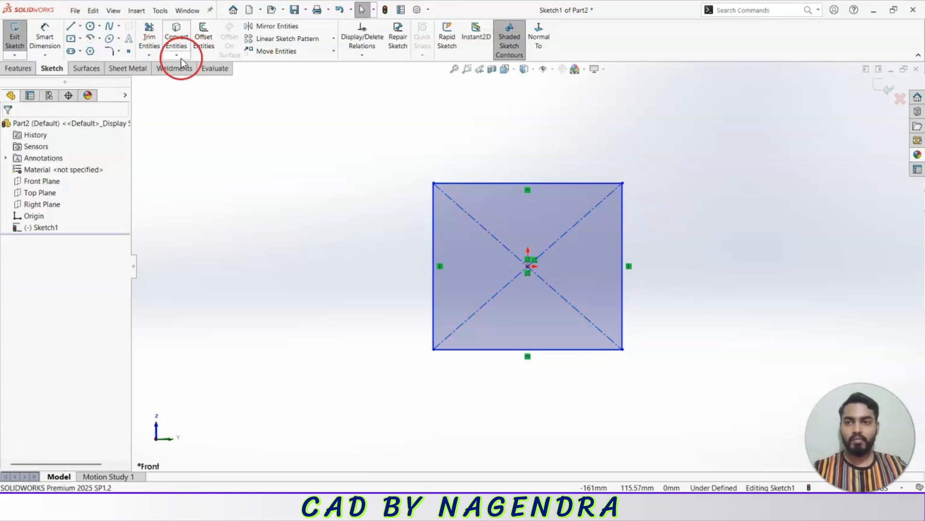
Chamfer the rectangle's upper-right corner with an equal distance of 40 mm and close the sketch
left_click(119, 51)
left_click(129, 77)
left_click(117, 195)
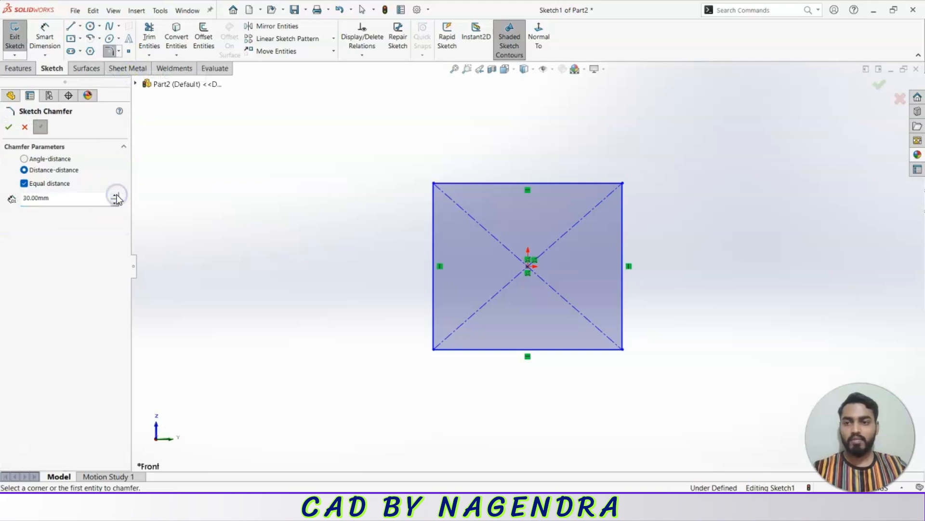
left_click(623, 185)
left_click(867, 81)
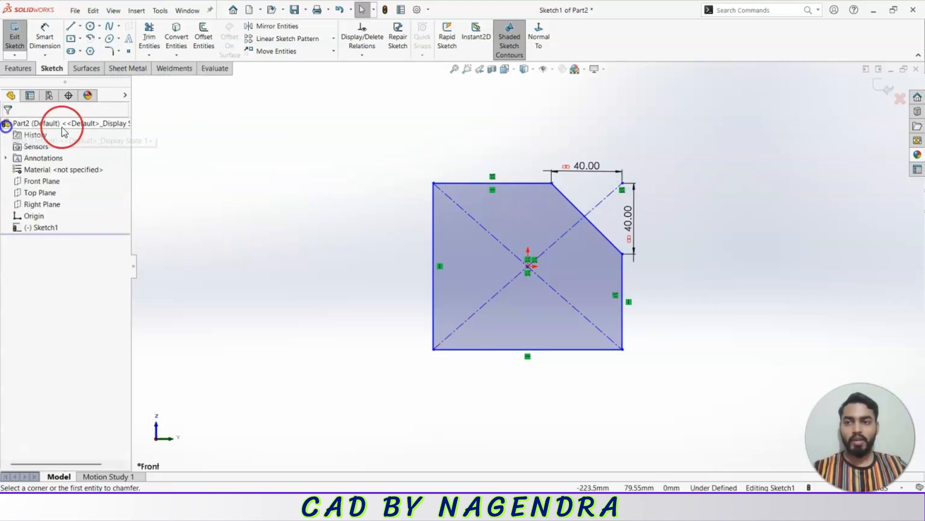
left_click(874, 82)
Extrude the chamfered profile into a solid block with a blind depth of 69 mm
left_click(533, 38)
left_click(23, 36)
left_click_drag(508, 280, 435, 309)
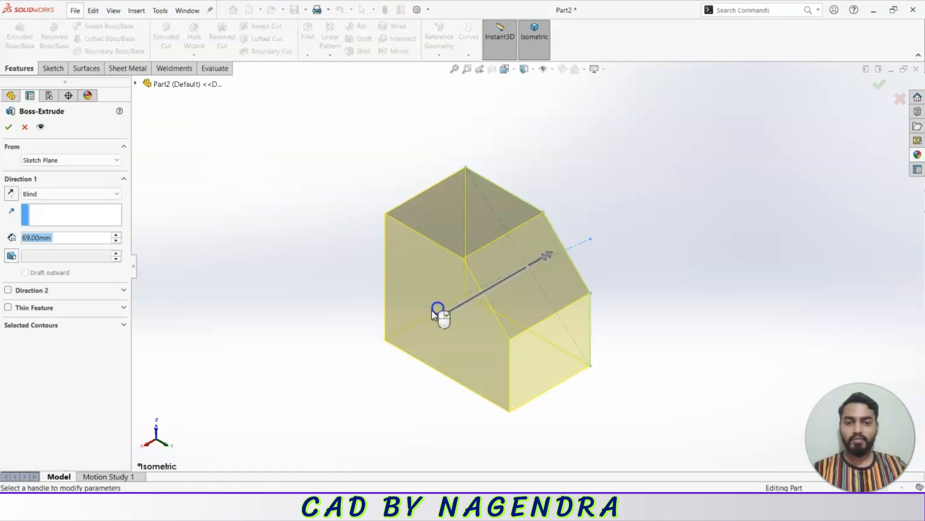
left_click(8, 127)
left_click(281, 107)
Sketch a circle near the middle of the block's sloped face and close the sketch
left_click(513, 259)
left_click(573, 250)
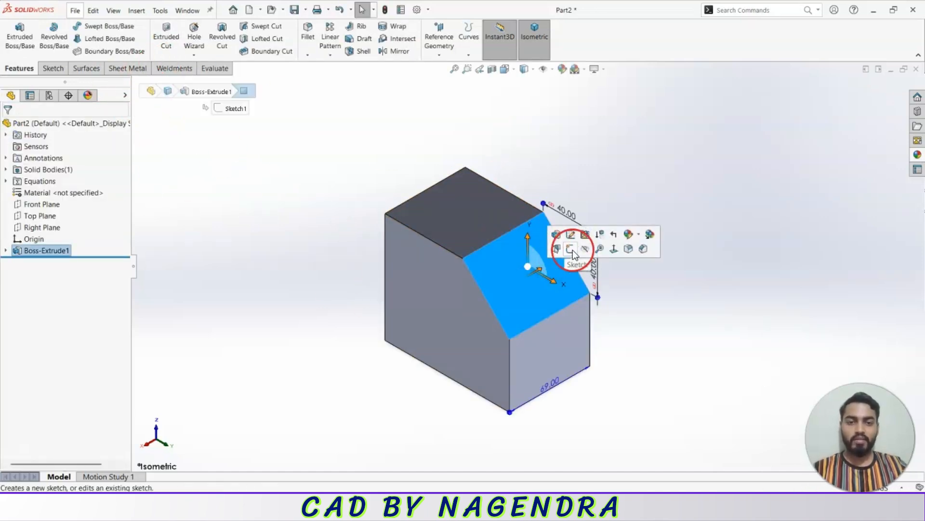
scroll(520, 217, "down", 1)
left_click(92, 26)
left_click_drag(487, 291, 526, 314)
left_click(889, 89)
Cut a round hole into the sloped face from the circle sketch with an Extruded Cut
mouse_move(535, 66)
middle_mouse_down()
mouse_move(520, 114)
mouse_move(586, 88)
middle_mouse_up()
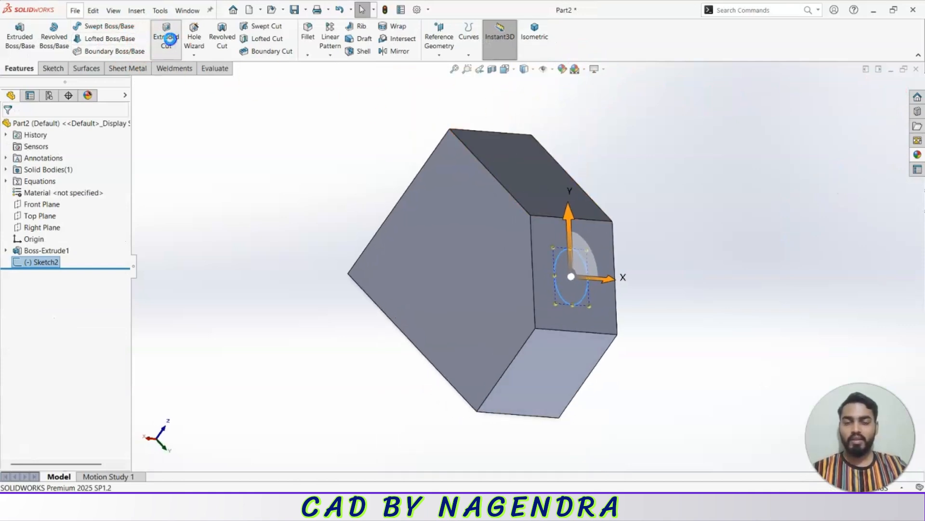
left_click(166, 36)
left_click(116, 241)
left_click(116, 242)
left_click(9, 127)
scroll(404, 231, "up", 3)
middle_click_drag(406, 233, 429, 386)
middle_click_drag(636, 258, 673, 277)
middle_click_drag(506, 255, 616, 267)
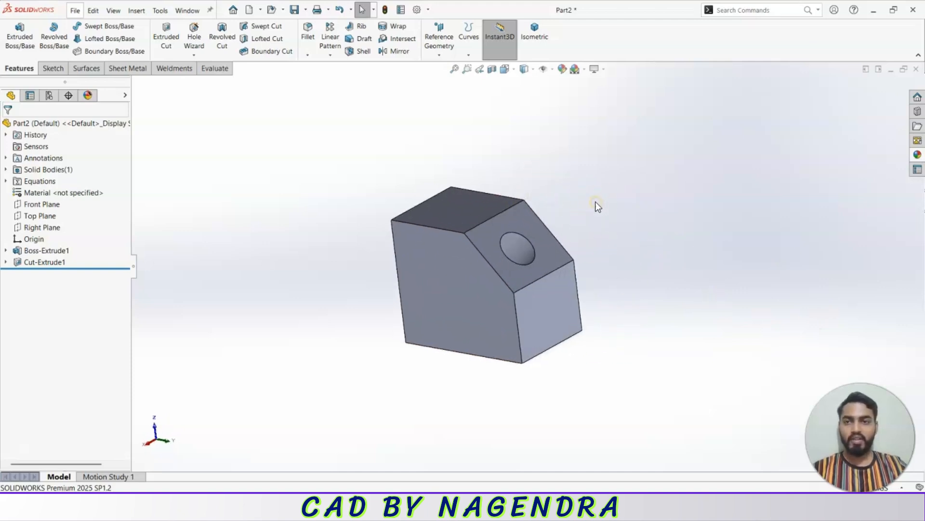
Switch to the drawing 11 - Sheet1 and check the View Palette's model list for the new part
left_click(187, 10)
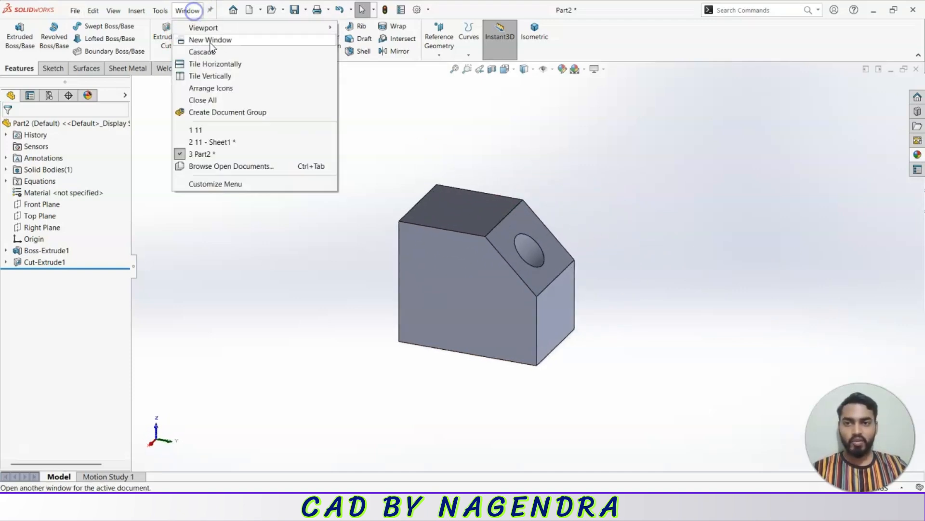
left_click(218, 140)
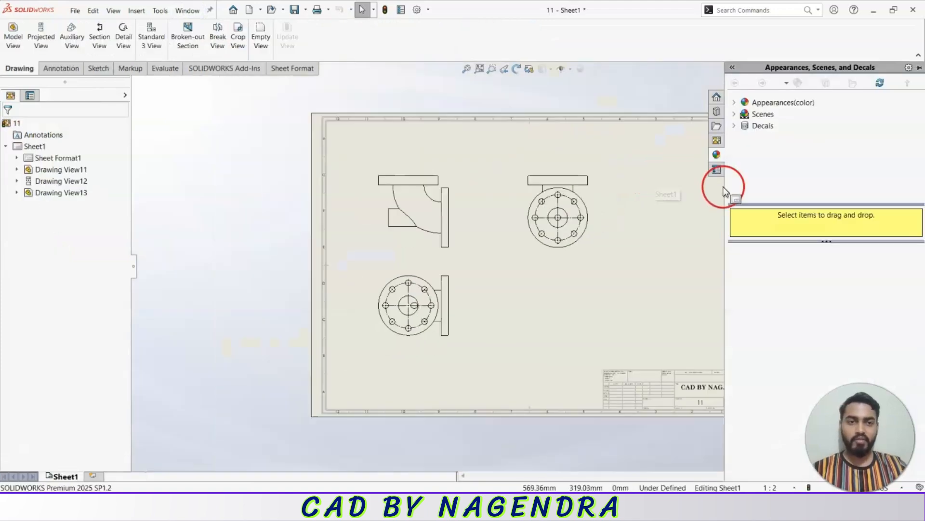
left_click(913, 144)
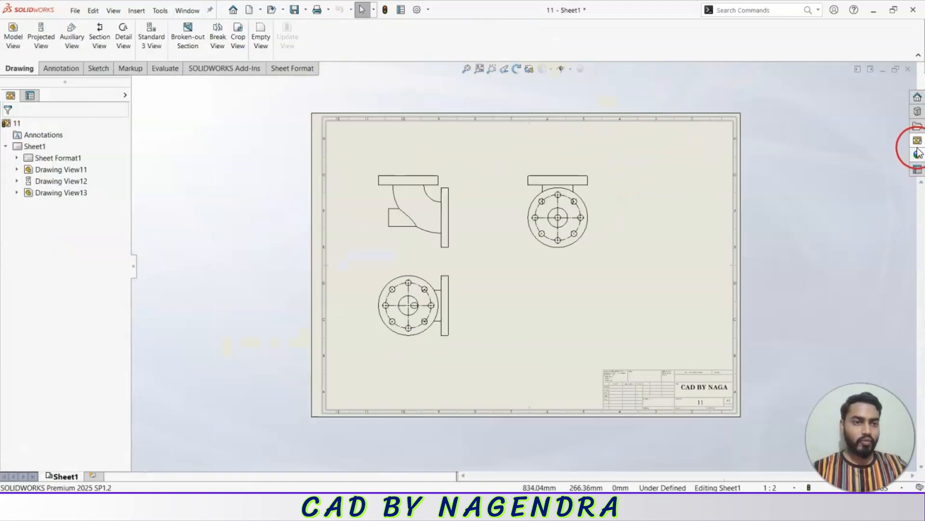
left_click(788, 88)
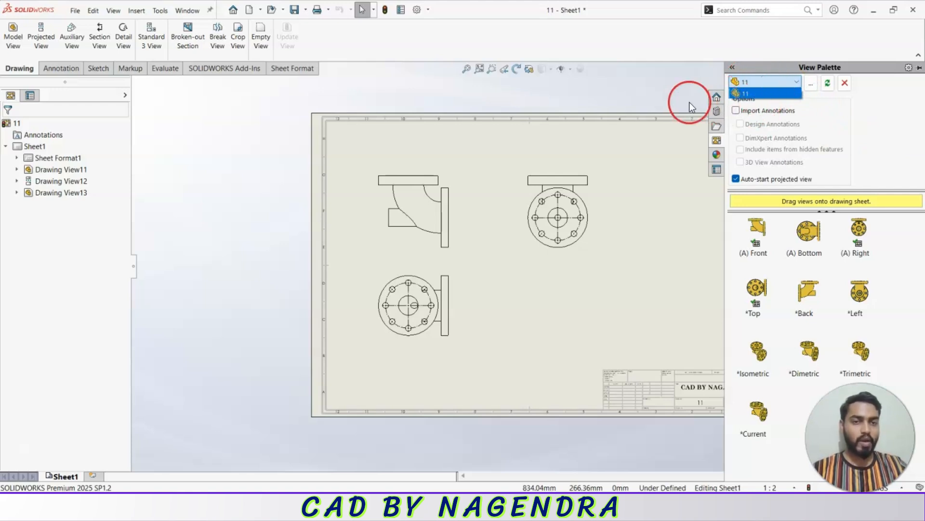
left_click(604, 94)
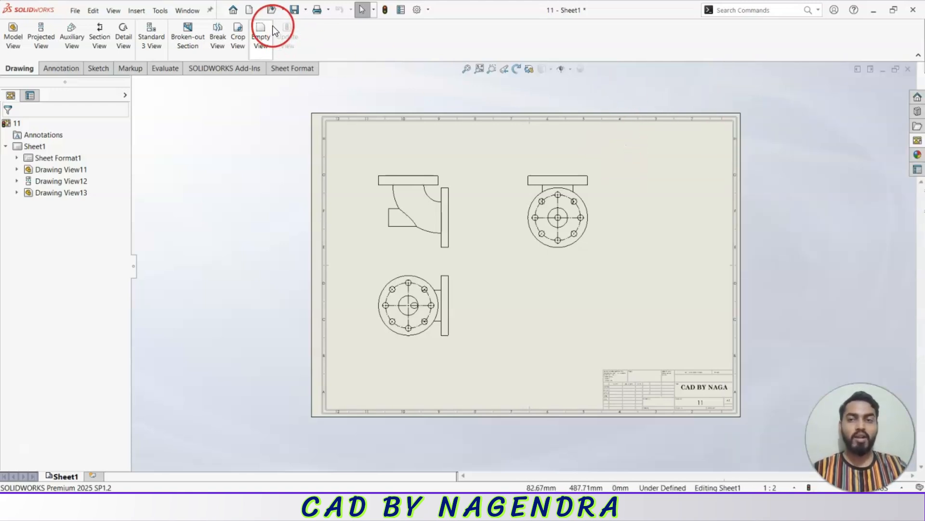
Switch back to the new block part and save it to the Desktop as Part2
left_click(187, 10)
left_click(211, 143)
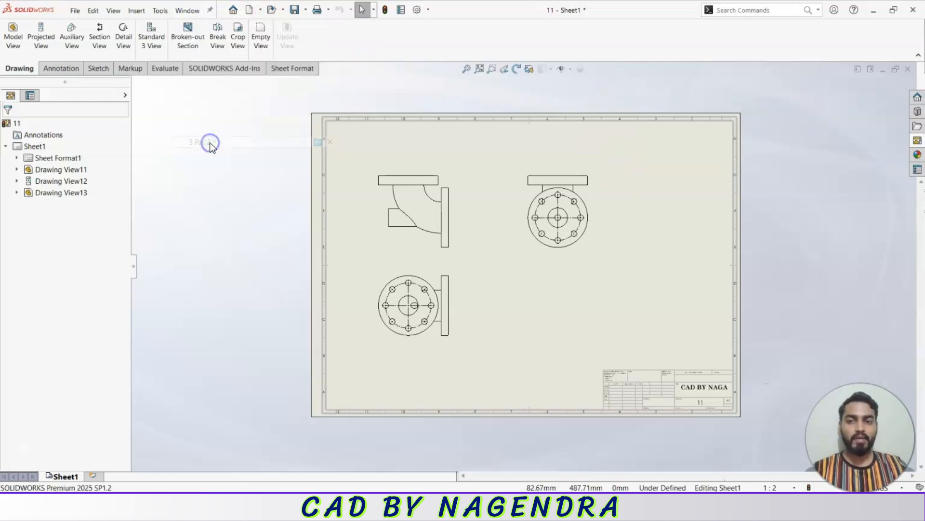
left_click(293, 10)
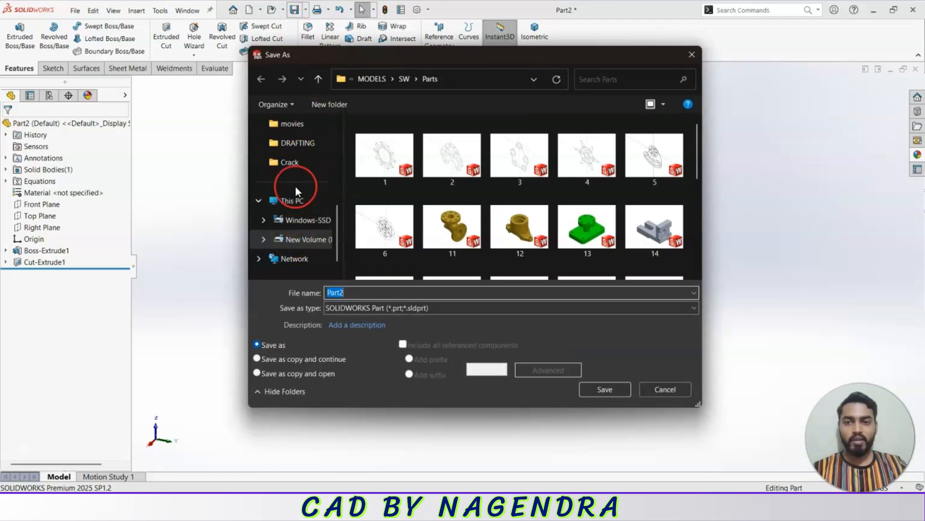
scroll(297, 203, "up", 5)
left_click(295, 162)
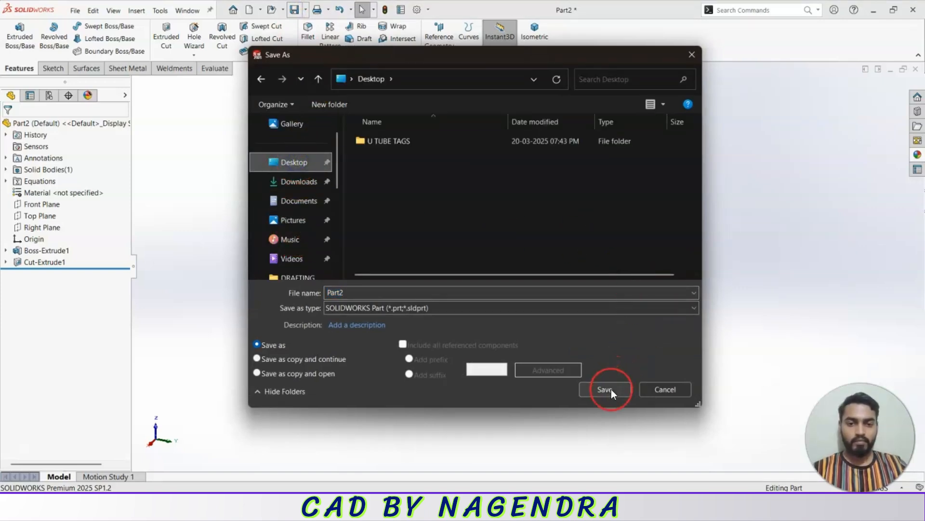
left_click(611, 390)
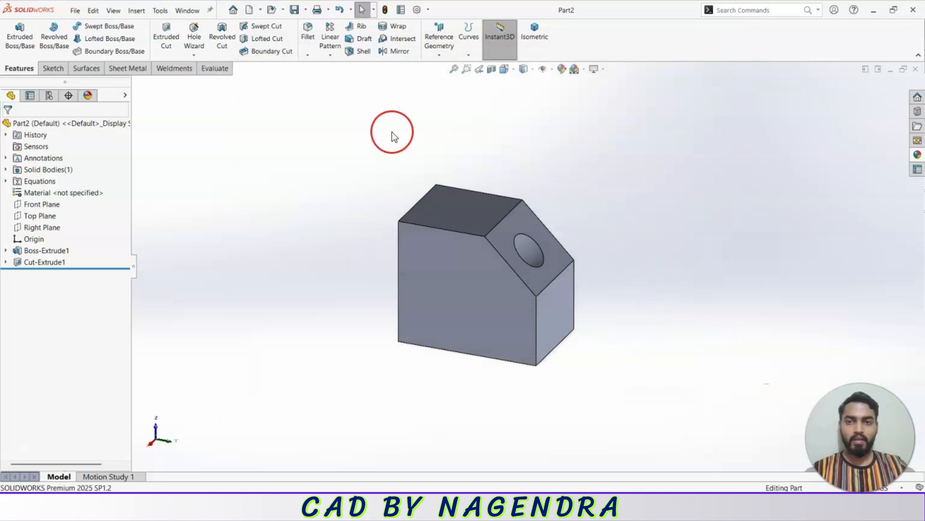
Return to the drawing 11 - Sheet1 and load the refreshed views of Part2 into the View Palette
left_click(187, 11)
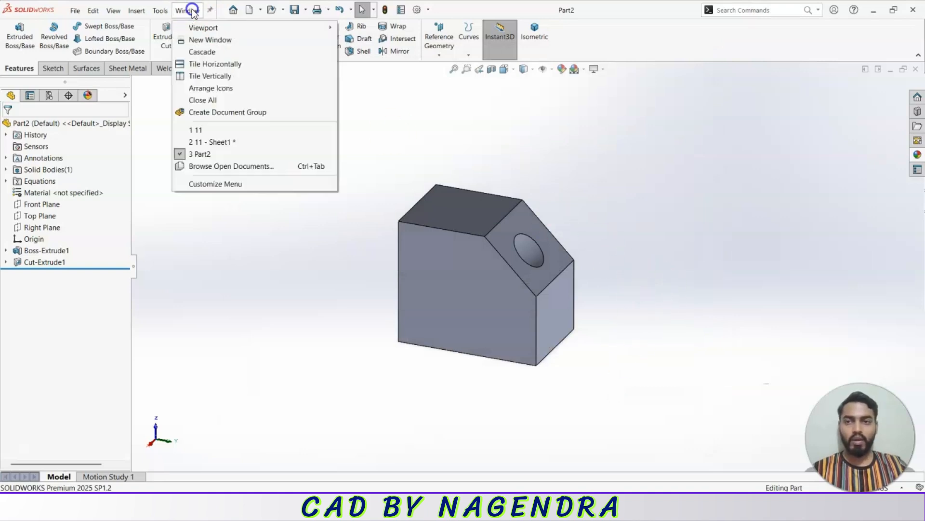
left_click(216, 142)
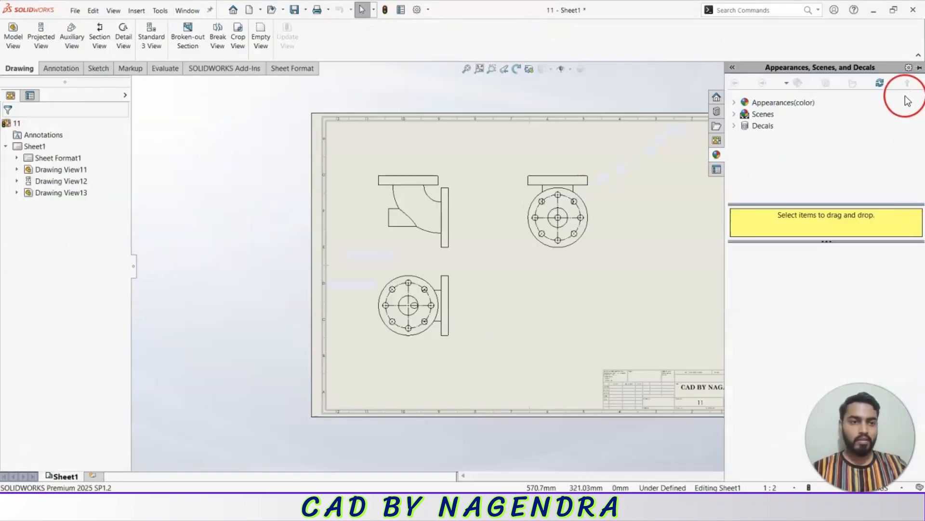
left_click(717, 140)
left_click(790, 87)
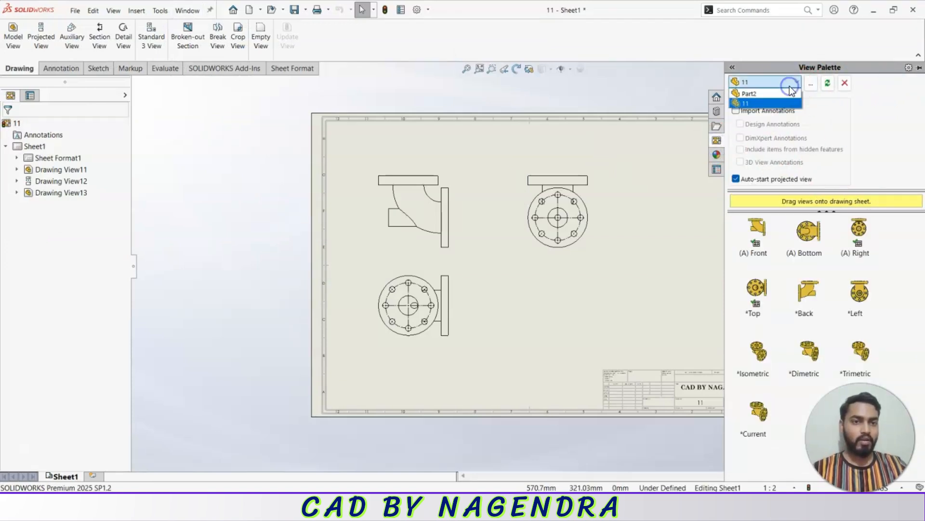
left_click(766, 93)
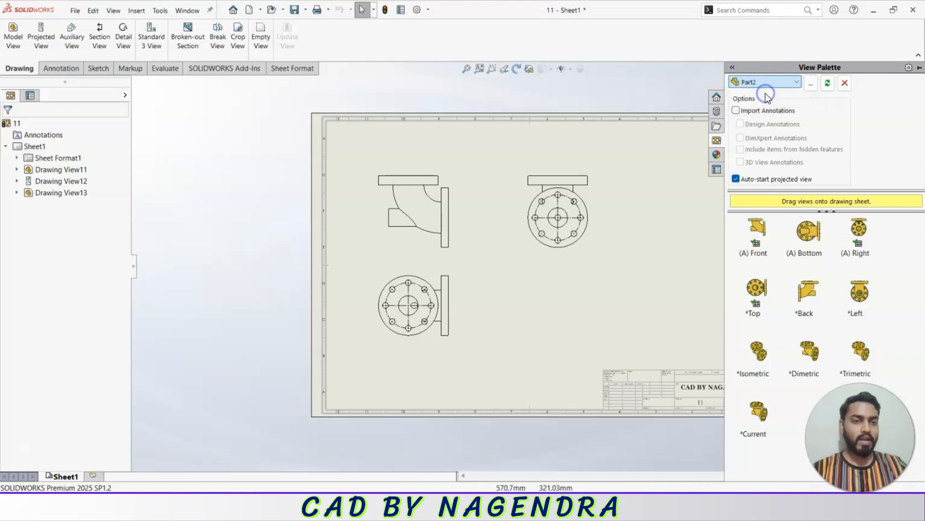
left_click(827, 83)
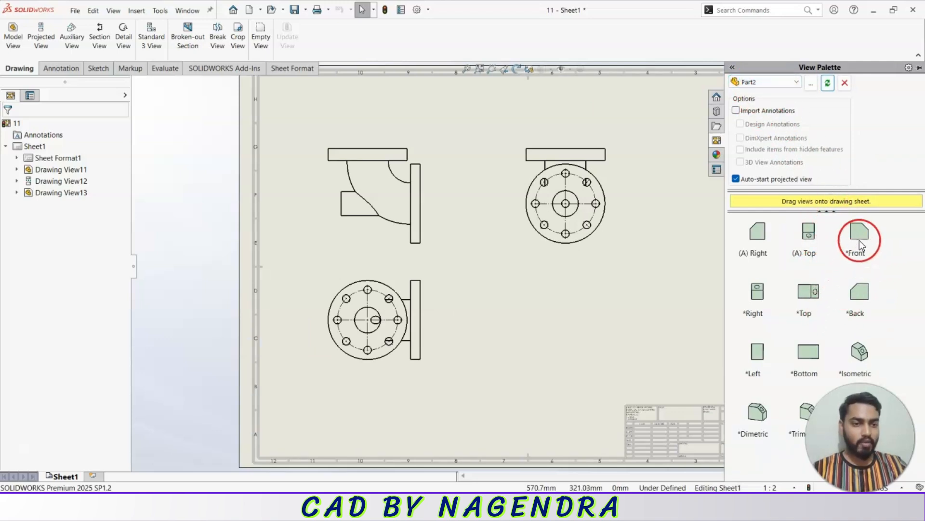
Place Part2's Front view below the elbow's right view, with projected views to its right and directly above it
left_click_drag(859, 234, 558, 317)
middle_click_drag(603, 334, 563, 254)
left_click(627, 235)
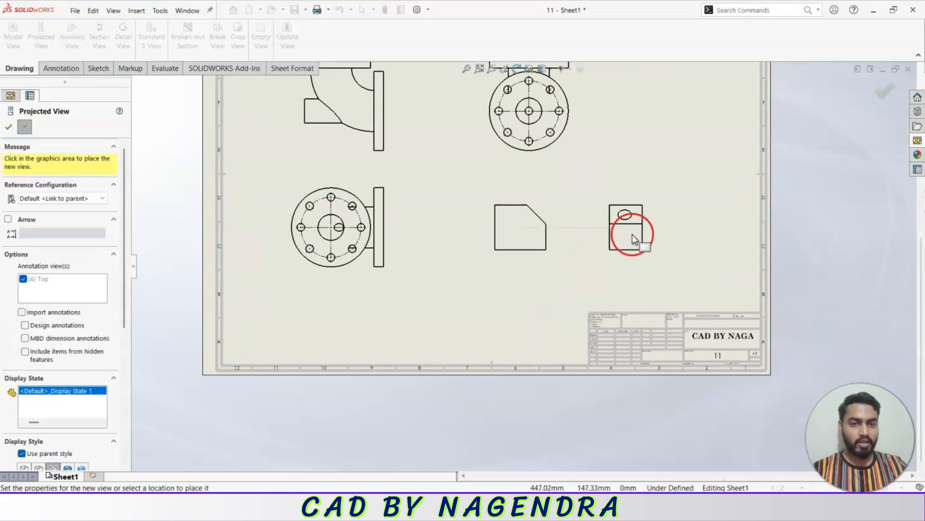
left_click(632, 234)
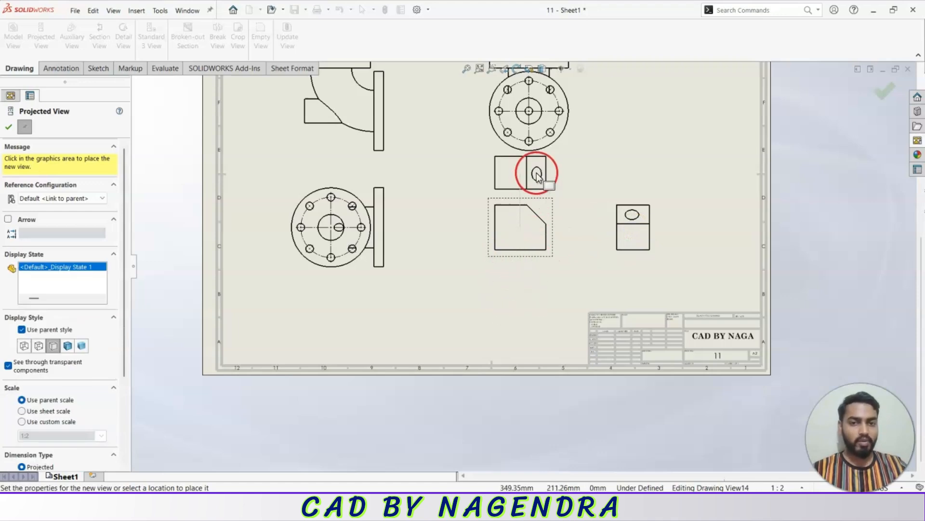
middle_click_drag(550, 179, 562, 284)
left_click(562, 276)
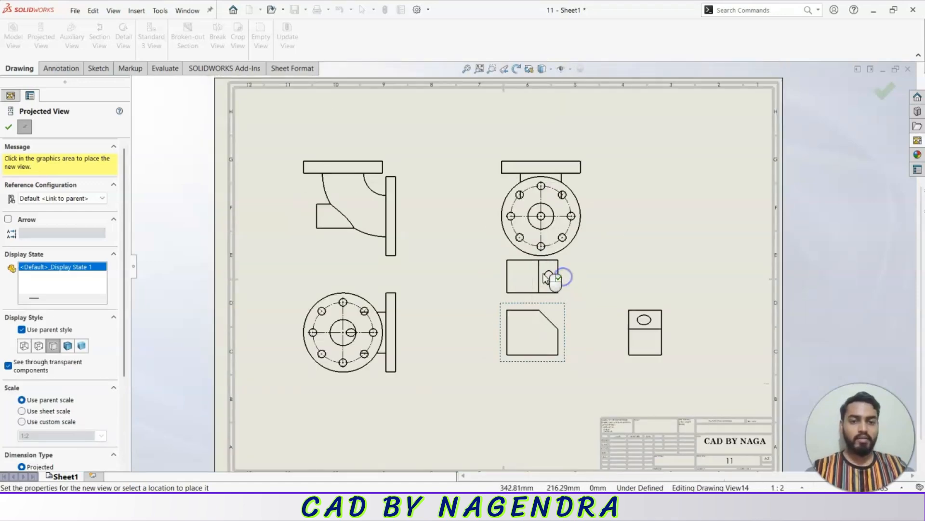
key("Escape")
Create an auxiliary view of the block from the front view's slanted chamfer edge and place it diagonally above, beside the elbow's right view
scroll(578, 346, "down", 3)
middle_click_drag(579, 346, 584, 233)
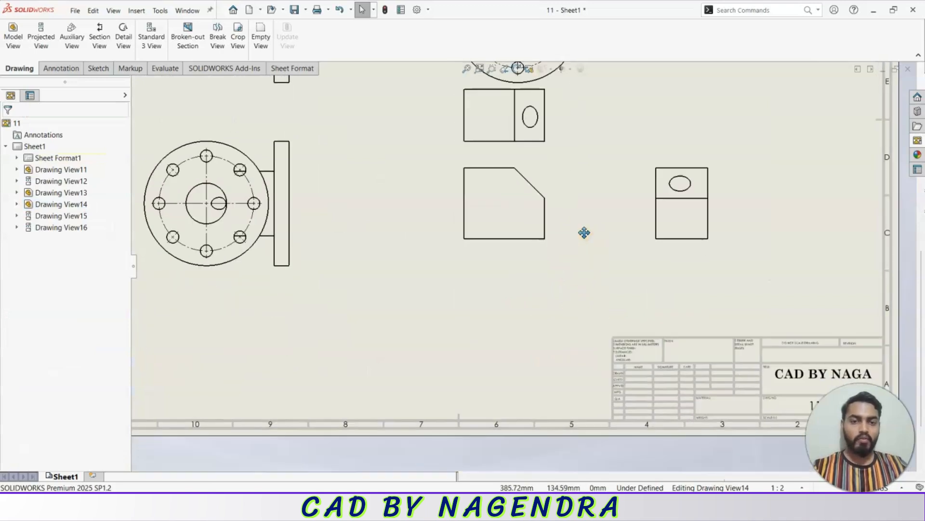
left_click(531, 115)
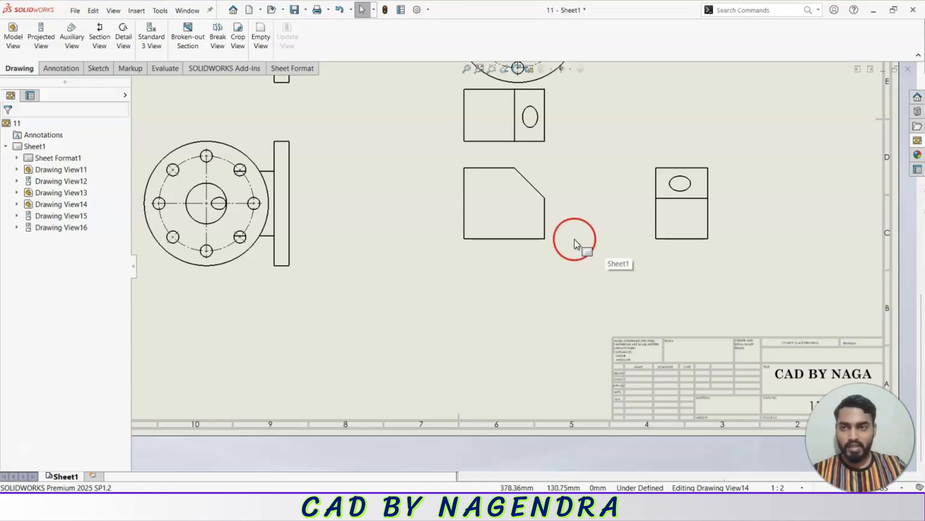
left_click(72, 37)
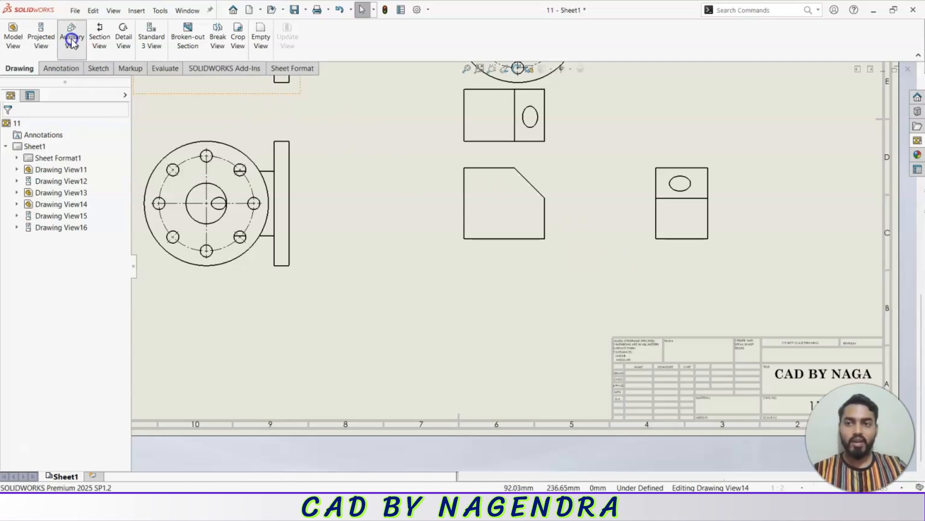
scroll(544, 187, "up", 3)
scroll(537, 232, "down", 5)
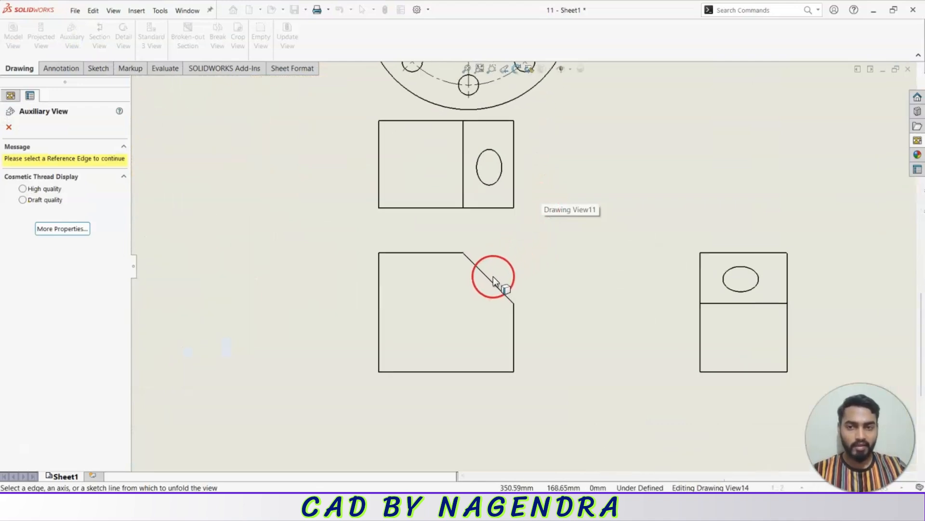
scroll(515, 270, "down", 6)
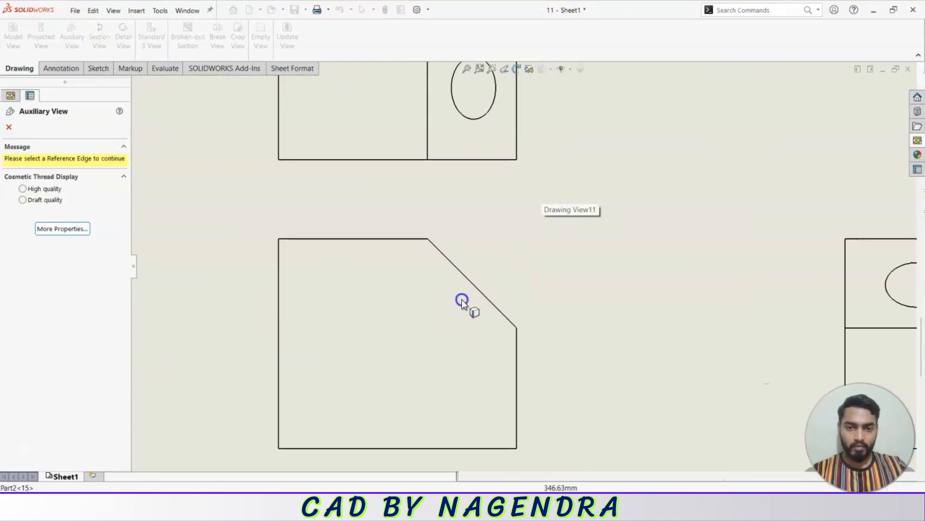
left_click(480, 290)
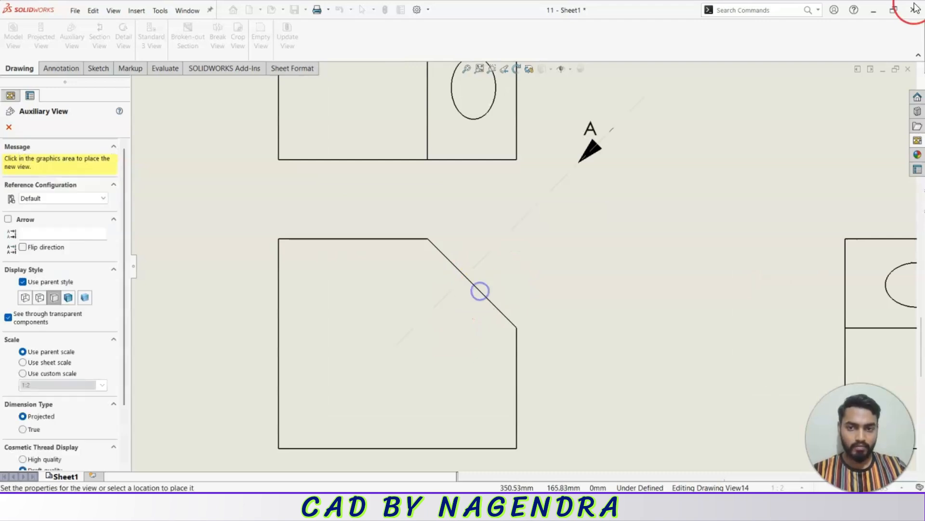
scroll(628, 184, "up", 5)
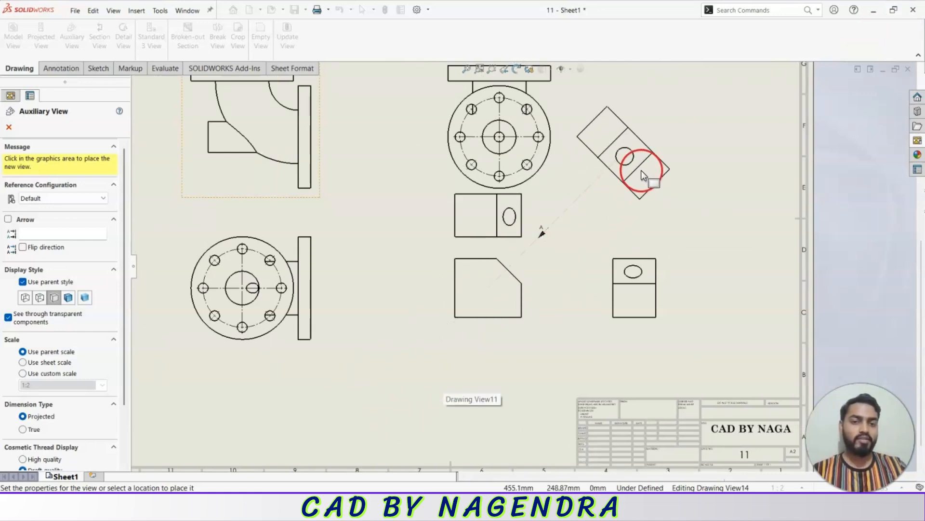
left_click(646, 161)
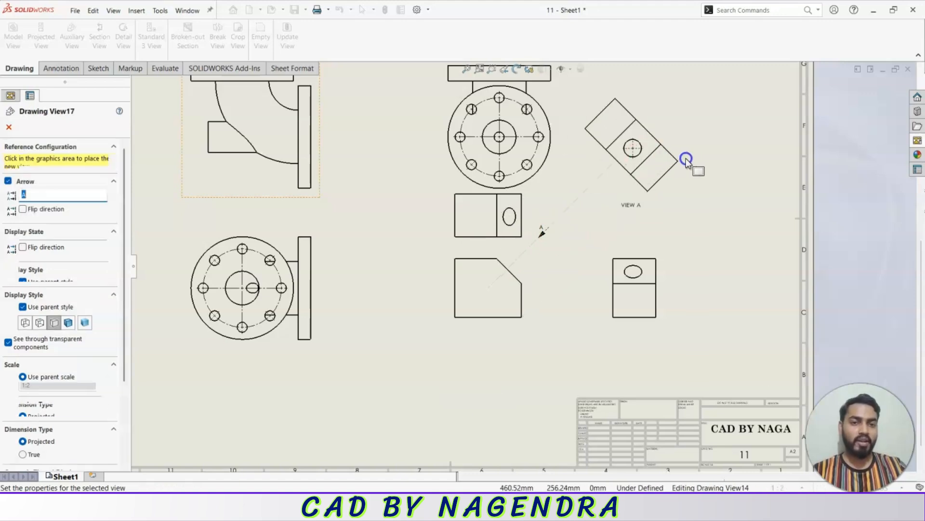
left_click(9, 127)
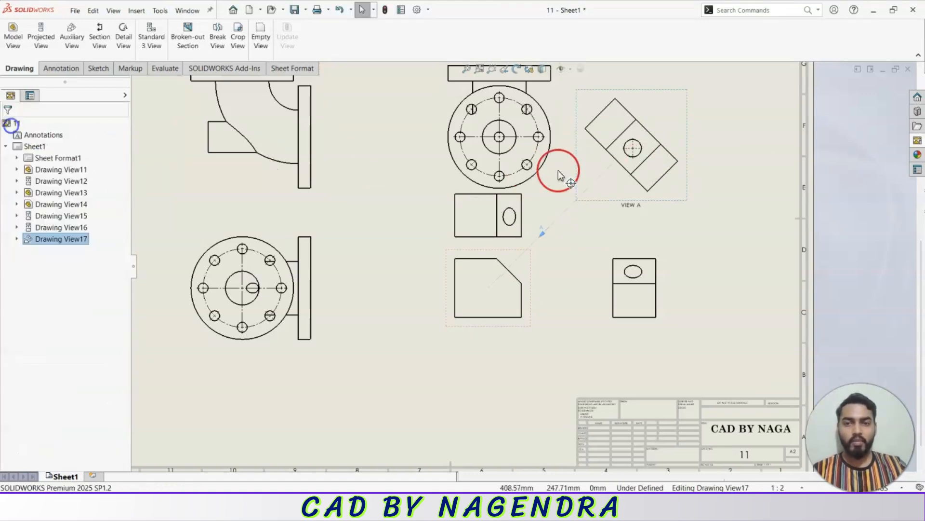
Examine the auxiliary view's hole, label and direction arrow, and its place among the other views on the sheet
scroll(629, 137, "down", 3)
scroll(629, 137, "down", 2)
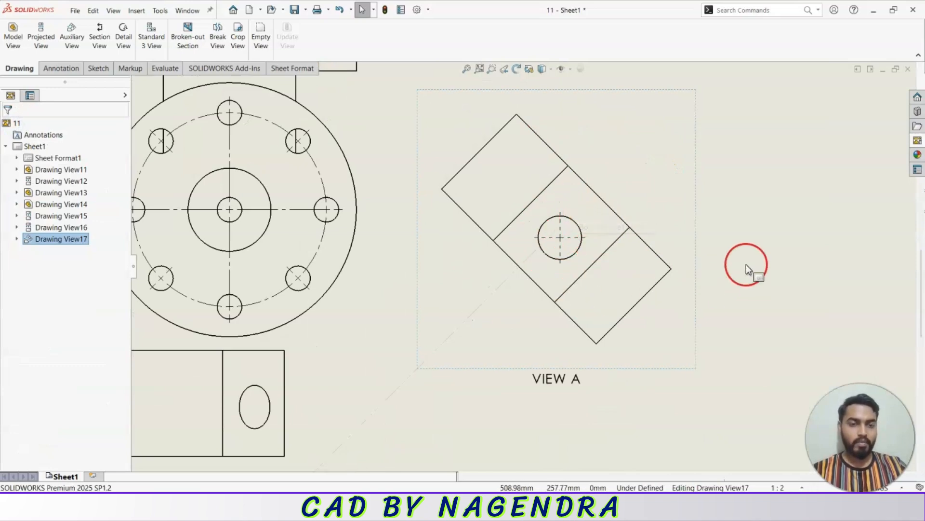
left_click(769, 252)
key("f")
scroll(489, 314, "down", 3)
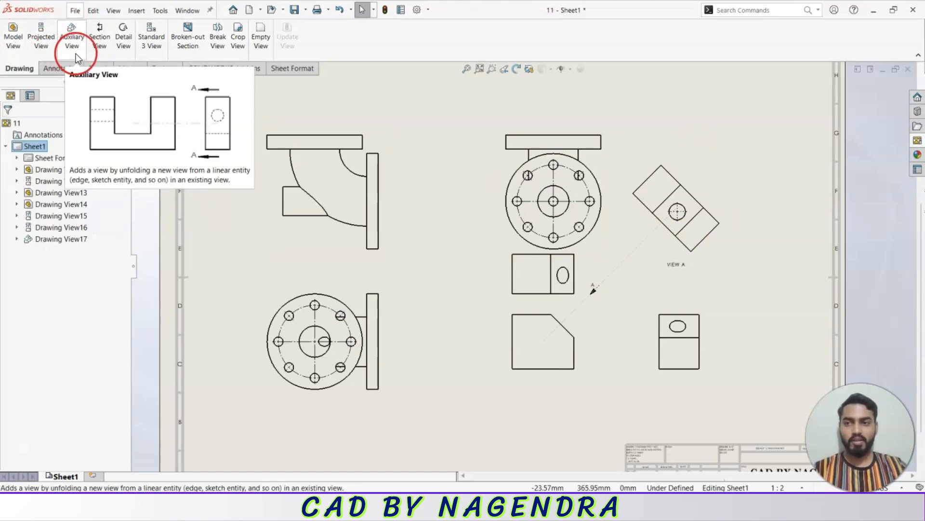
middle_click_drag(532, 228, 663, 133)
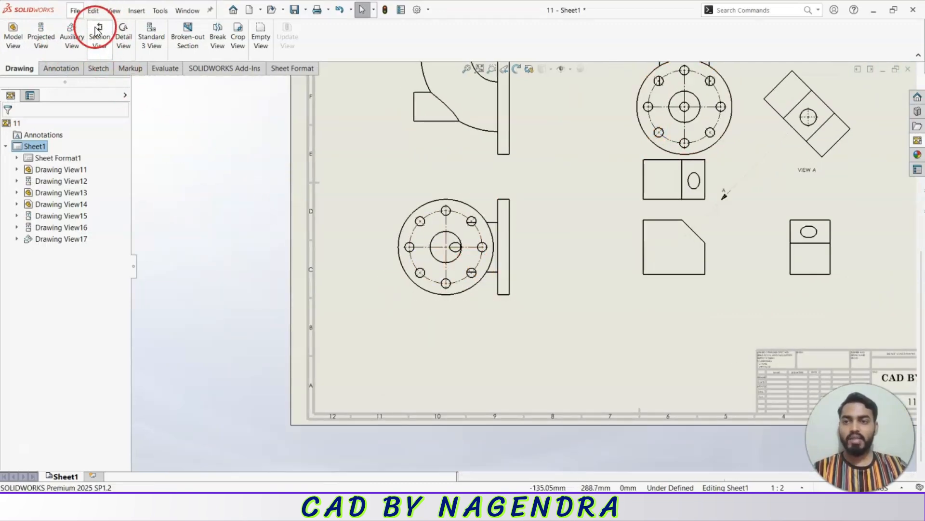
left_click(175, 108)
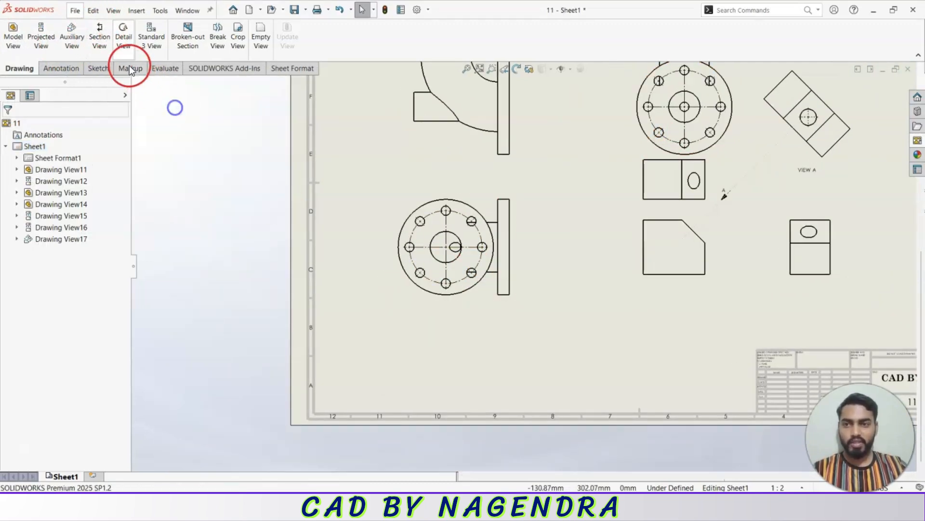
Try the section cutting line types and set a horizontal cutting line through the flange centre of the elbow's lower view
left_click(100, 36)
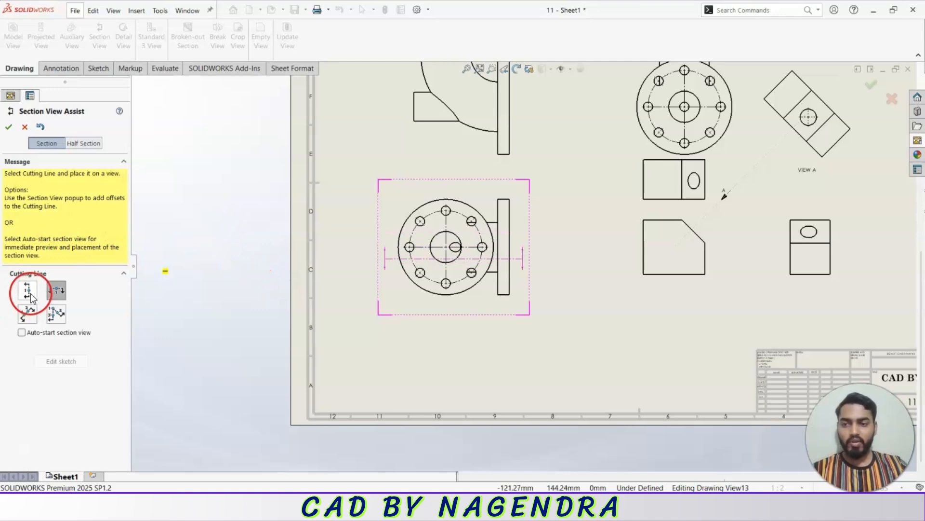
left_click(30, 293)
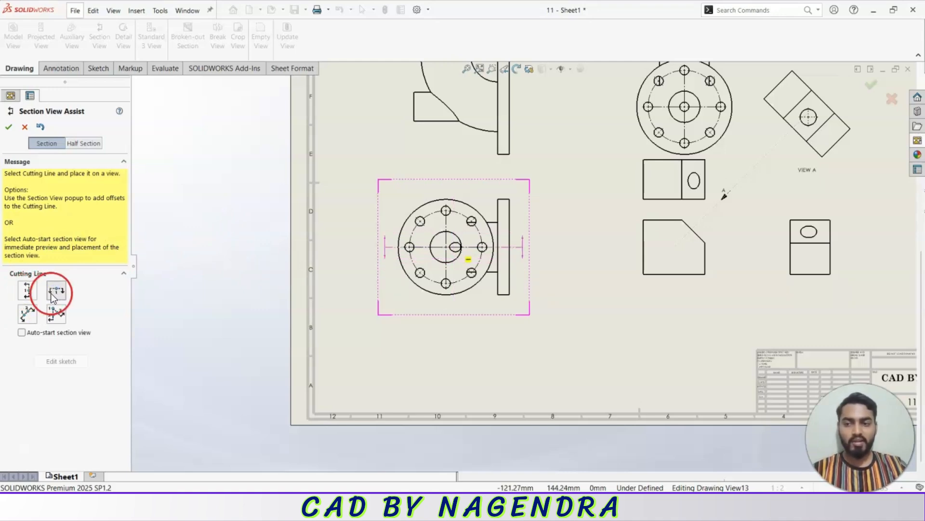
left_click(28, 315)
left_click(60, 318)
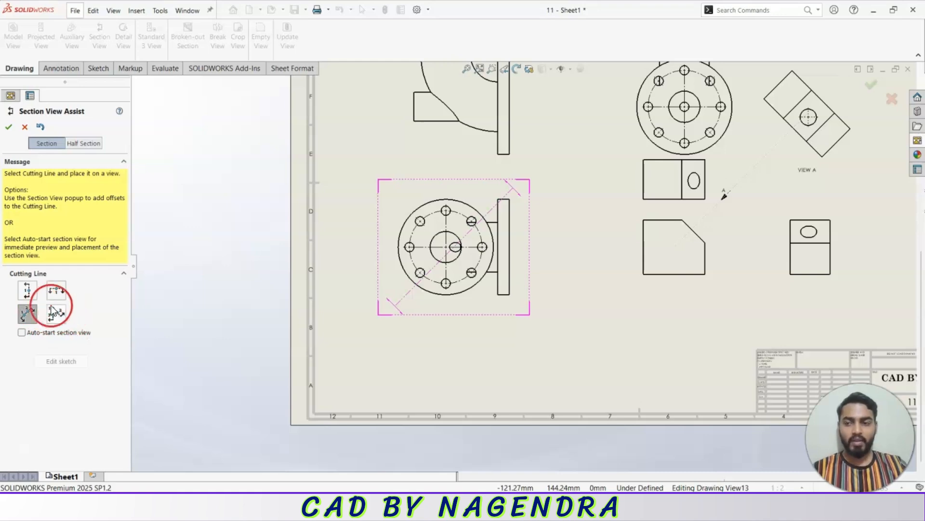
left_click(56, 290)
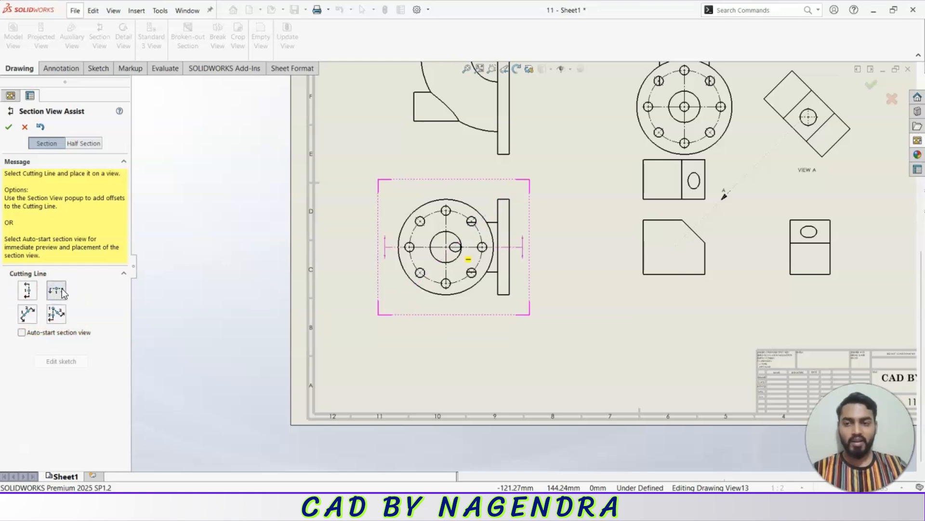
scroll(453, 268, "down", 5)
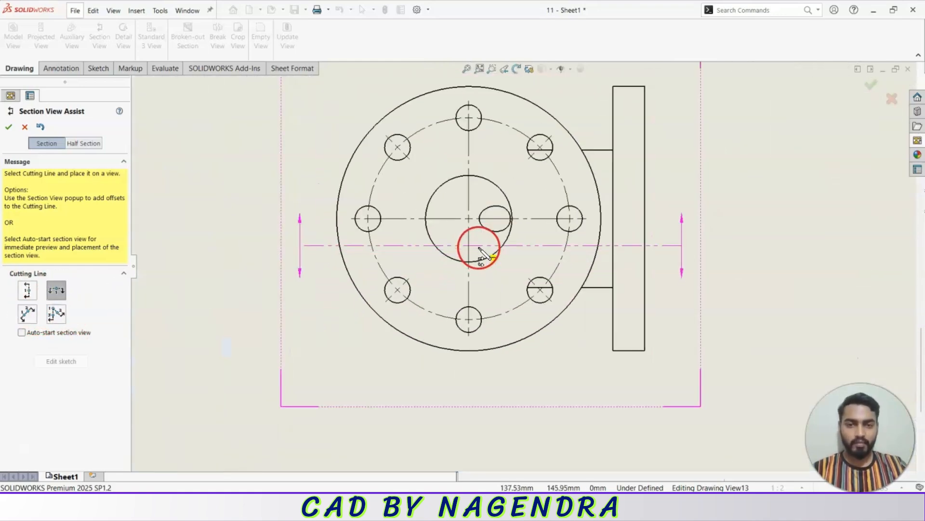
left_click(469, 219)
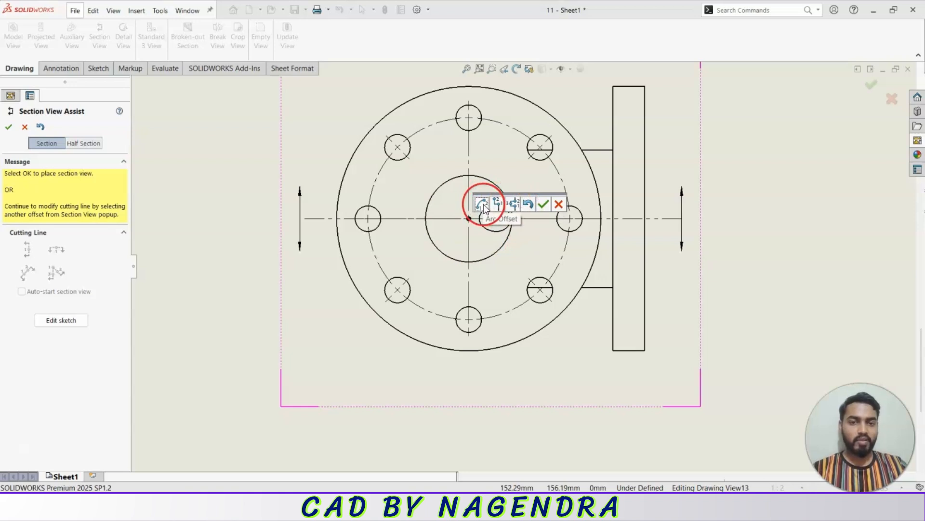
Add an arc offset from the flange's right bolt hole to the lower-right one and place the section view below the elbow's lower view
left_click(484, 204)
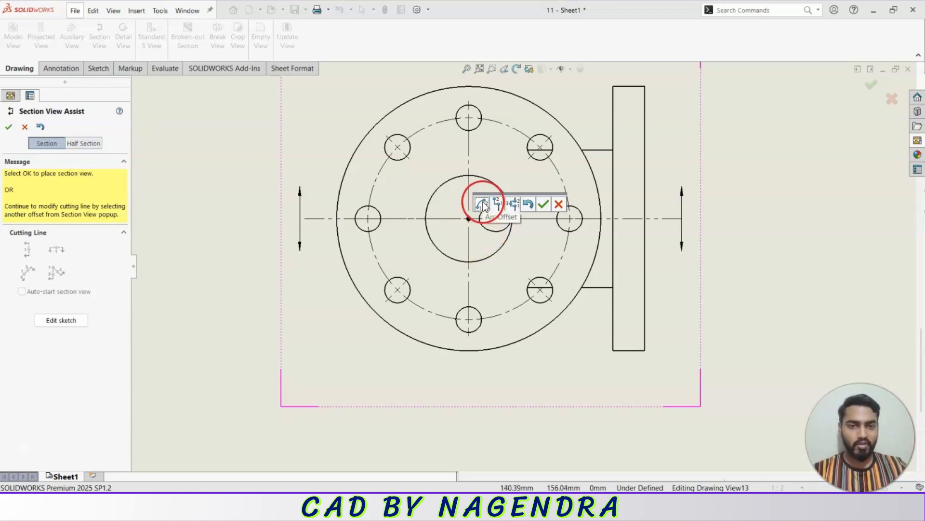
left_click(483, 204)
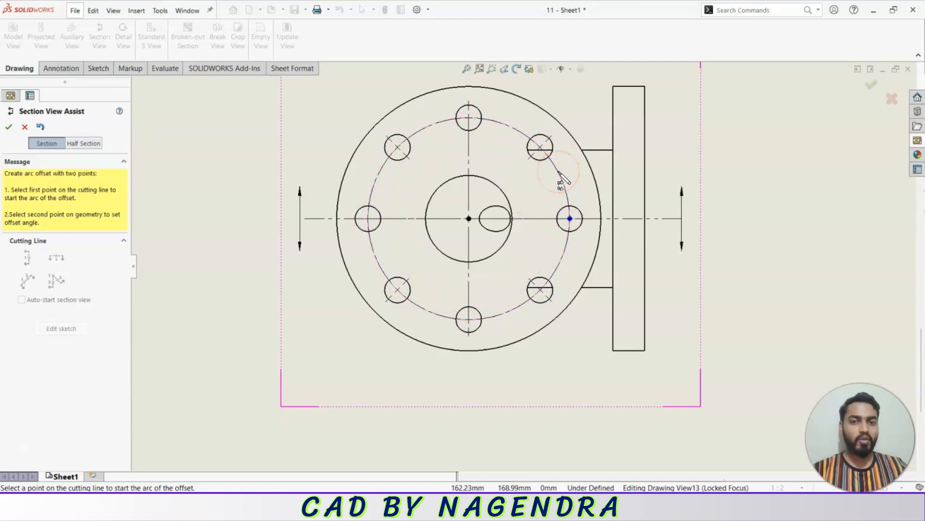
left_click(546, 153)
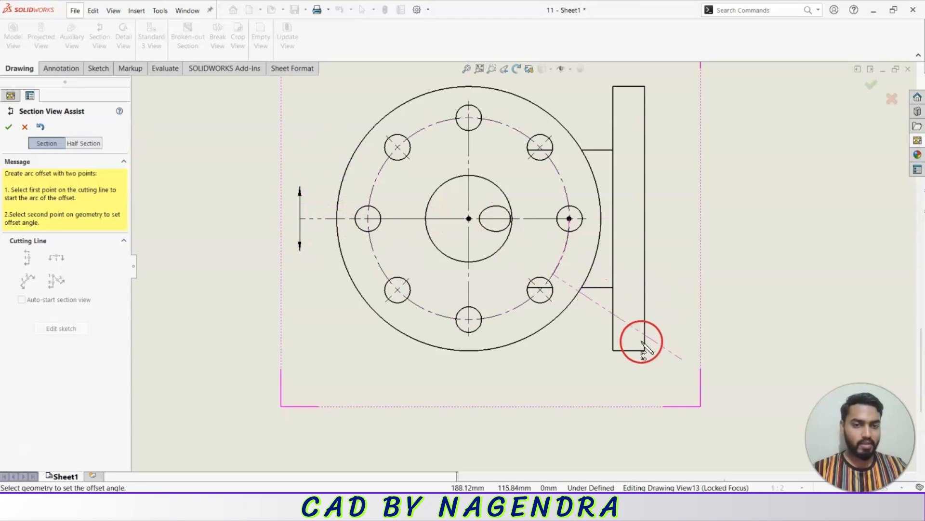
left_click(608, 361)
left_click(681, 375)
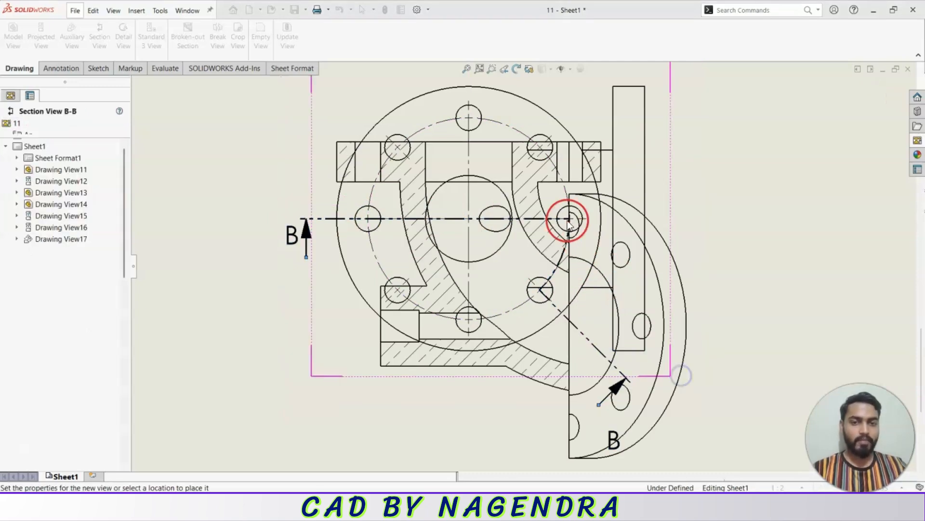
scroll(513, 276, "down", 2)
scroll(511, 289, "up", 6)
left_click(546, 284)
scroll(578, 183, "up", 1)
left_click(373, 189)
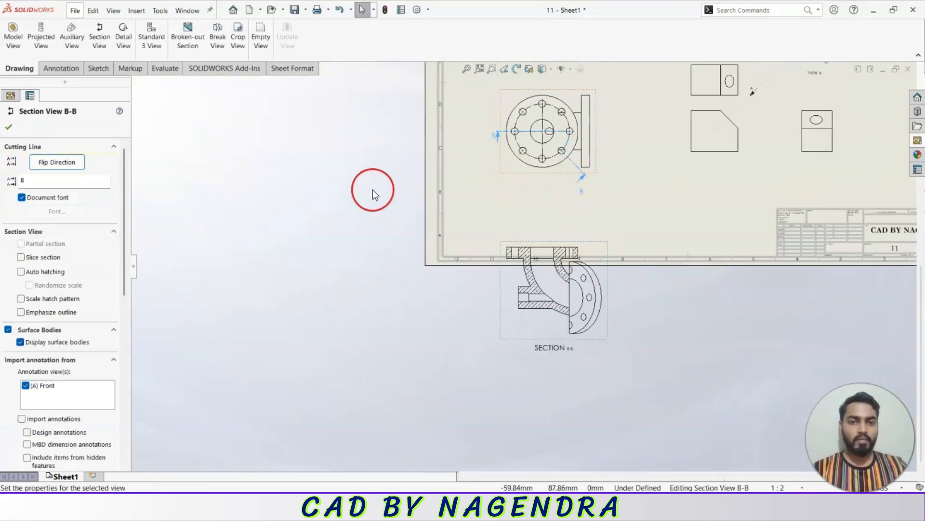
left_click(380, 186)
Check the arc-offset cutting line against its section view, undo that section view and rebuild the drawing
scroll(531, 137, "up", 4)
scroll(540, 193, "down", 12)
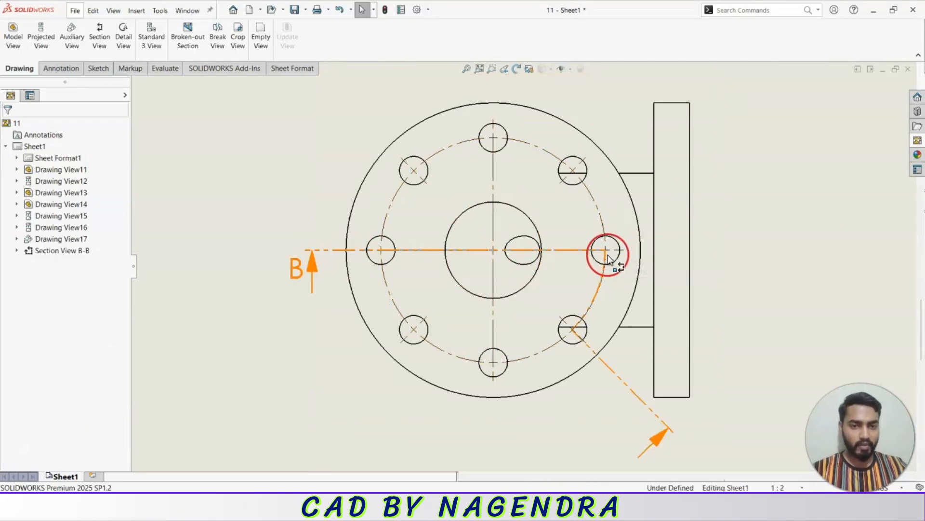
scroll(619, 254, "up", 3)
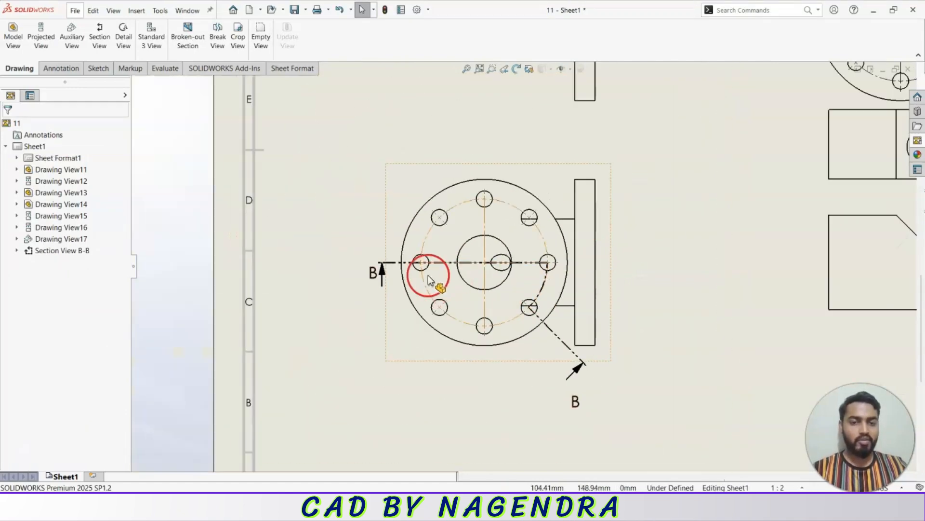
scroll(605, 226, "up", 5)
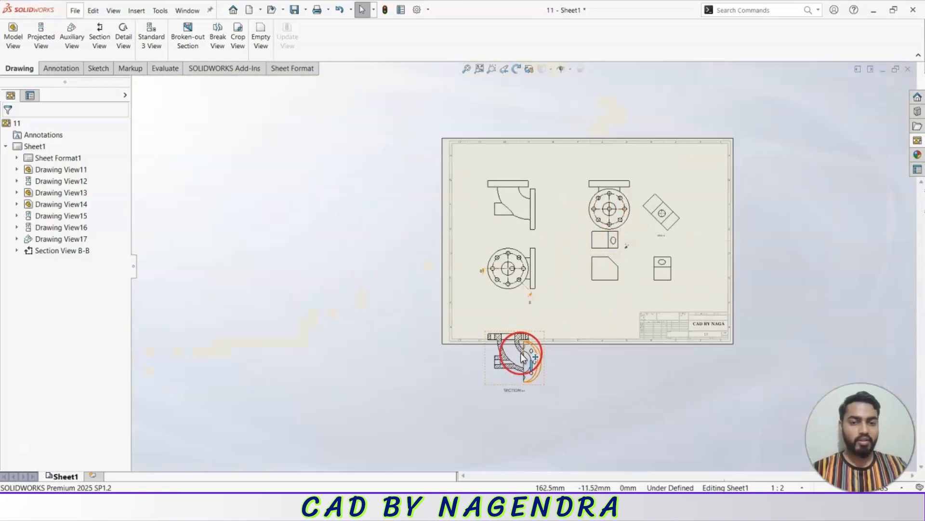
scroll(525, 354, "down", 4)
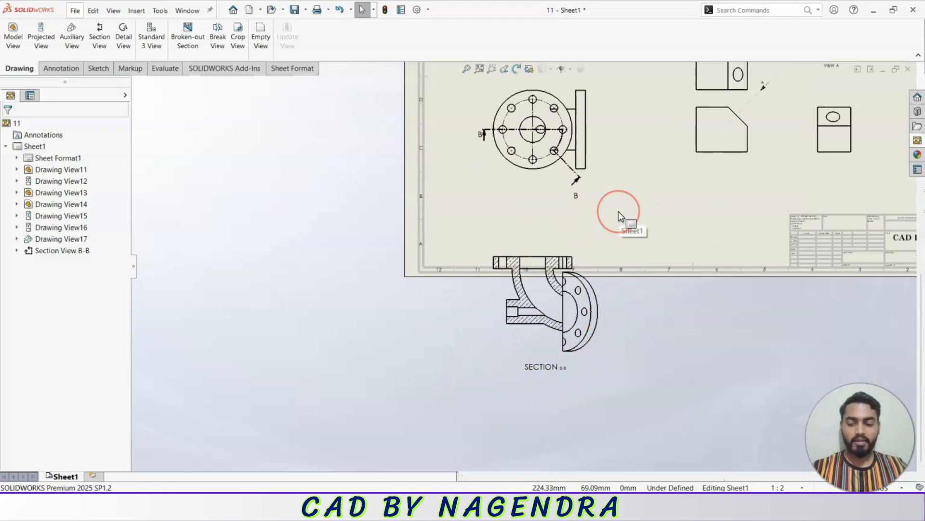
key("ctrl+z")
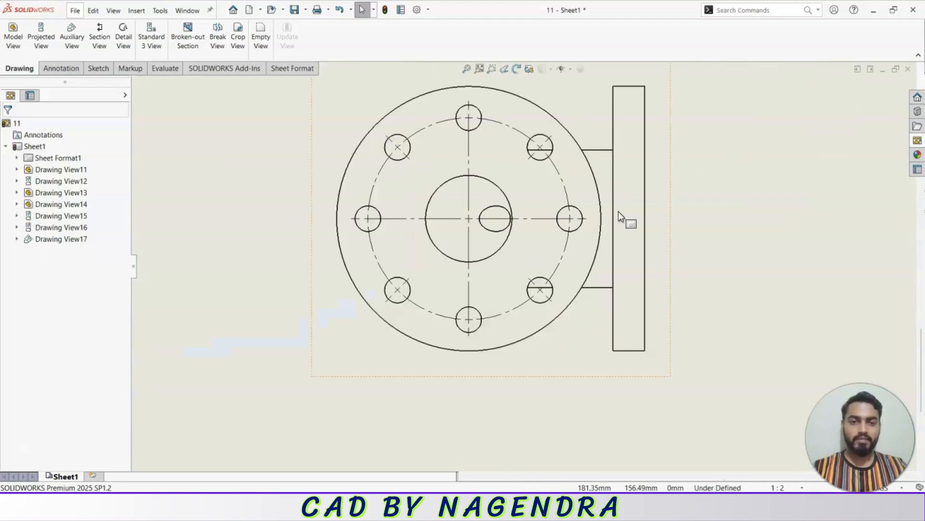
scroll(618, 212, "down", 2)
scroll(608, 222, "up", 3)
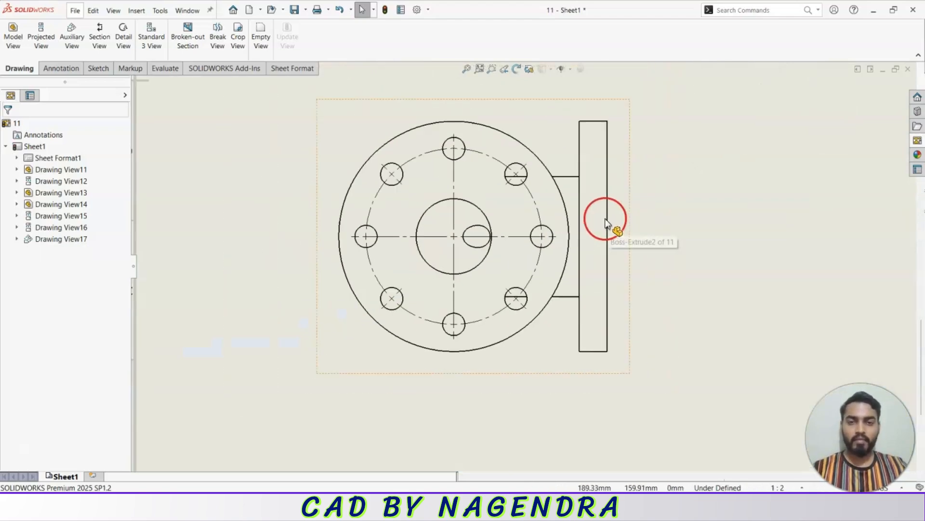
left_click(385, 11)
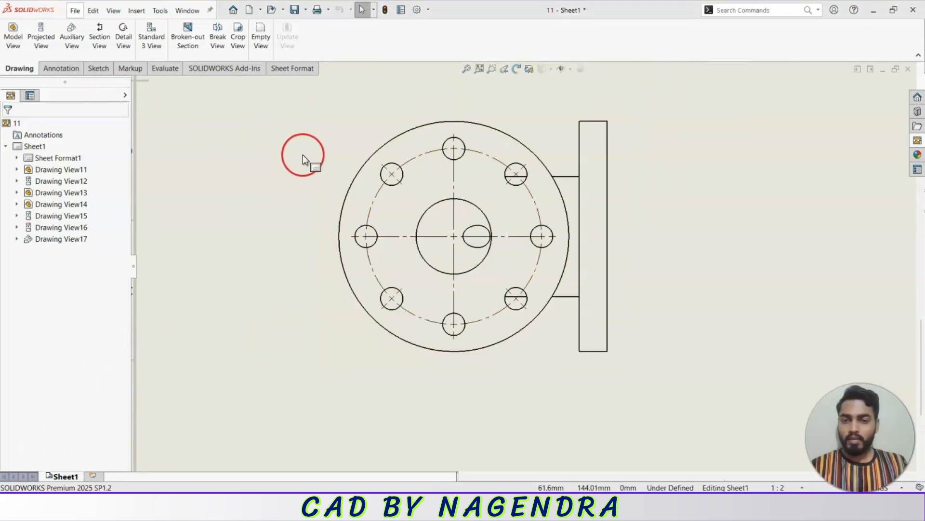
Define a horizontal section cutting line through the lower elbow view's flange centre, with a single offset down past the lower-right bolt hole
left_click(103, 47)
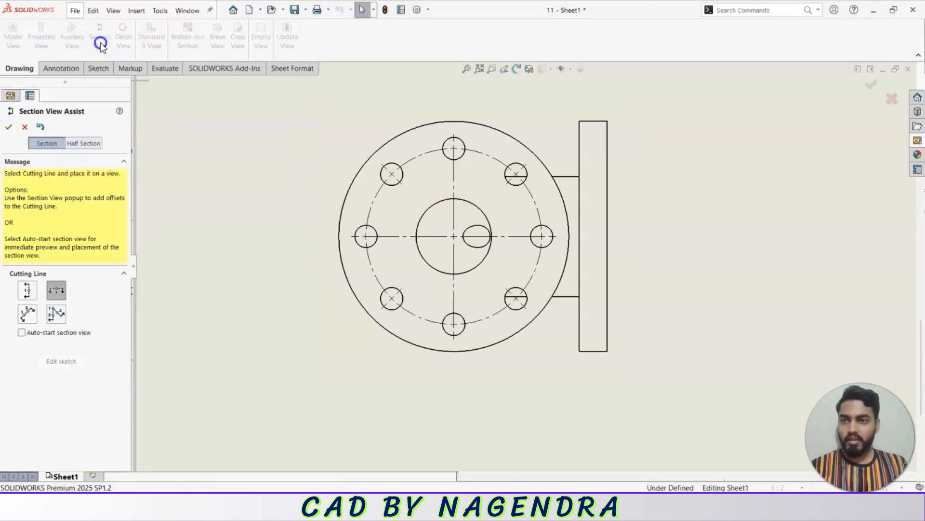
left_click(59, 291)
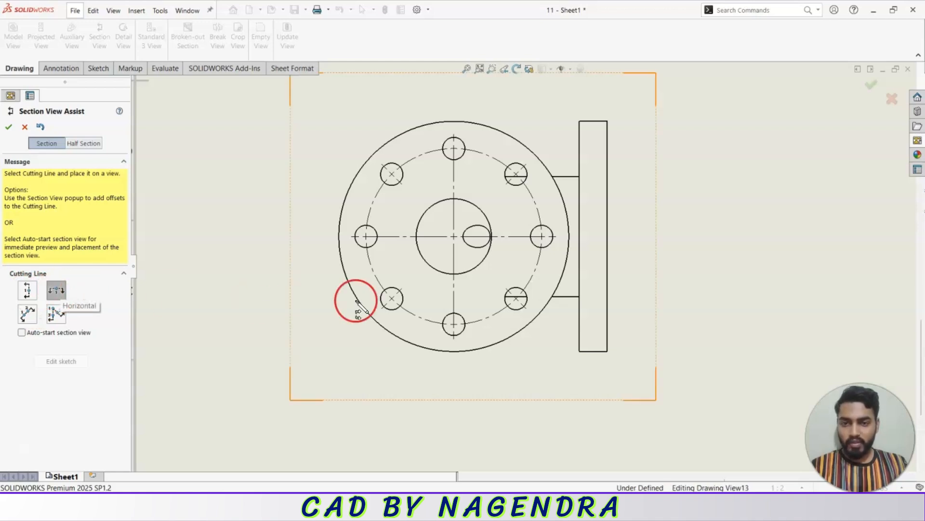
left_click(454, 236)
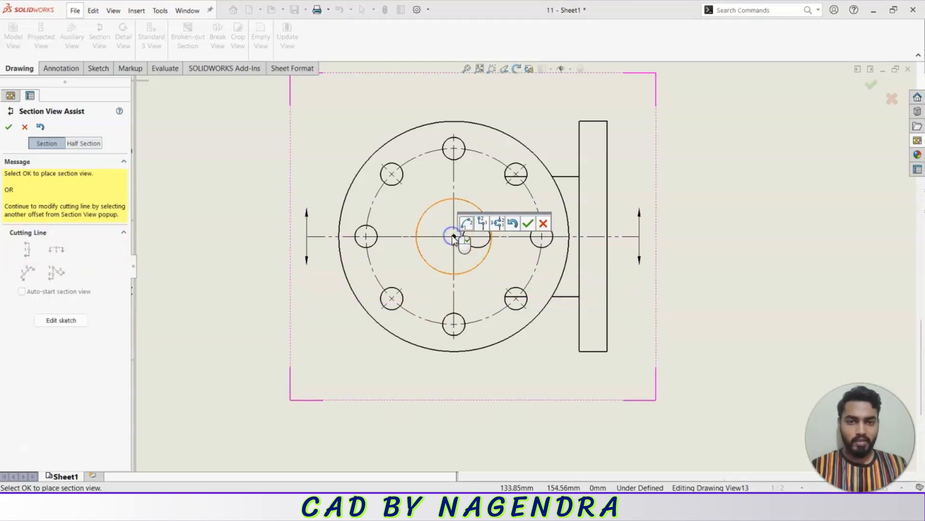
left_click(482, 224)
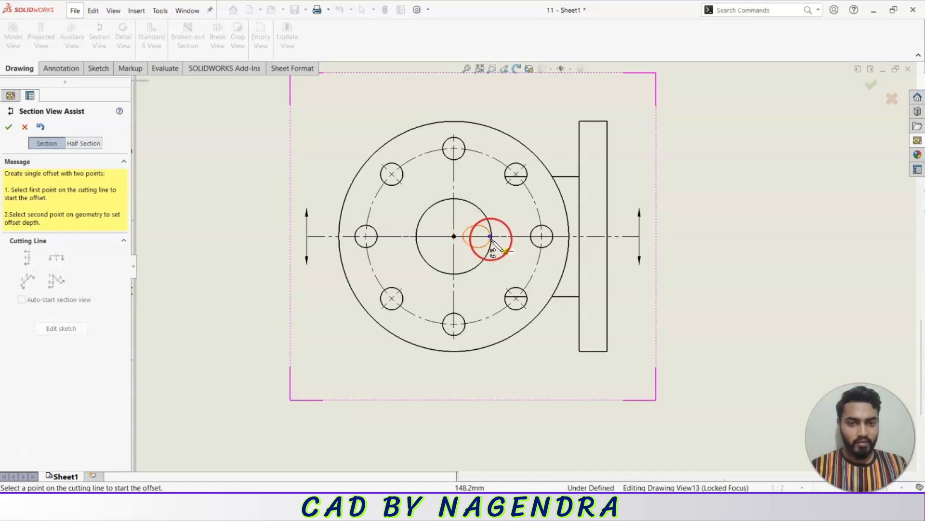
left_click(517, 236)
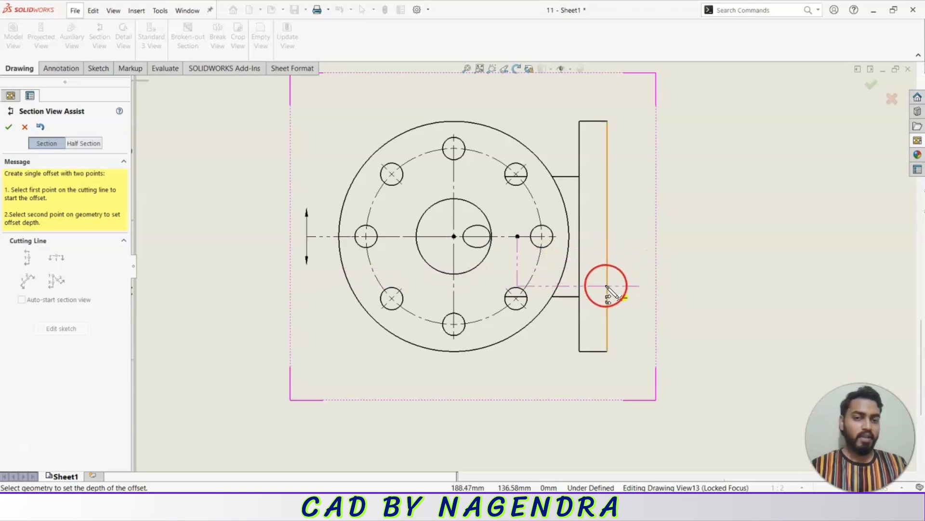
left_click(634, 319)
left_click(705, 333)
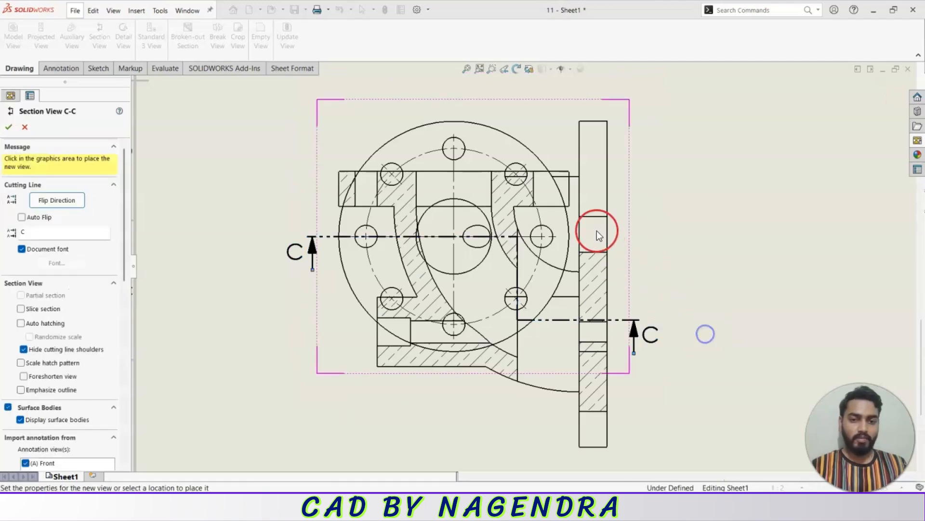
Place the offset section view directly below the lower elbow view, beneath the sheet border
scroll(597, 230, "up", 3)
scroll(582, 246, "down", 5)
middle_click_drag(568, 275, 611, 97)
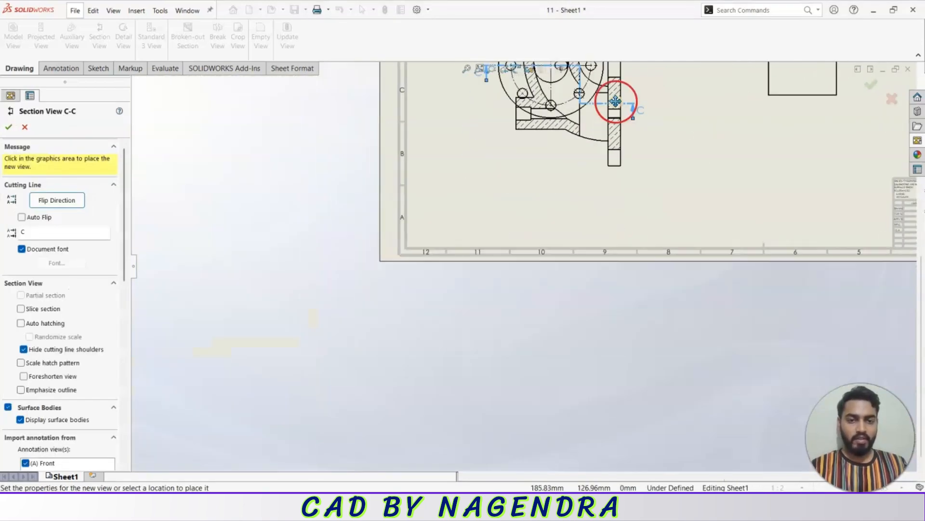
left_click(558, 326)
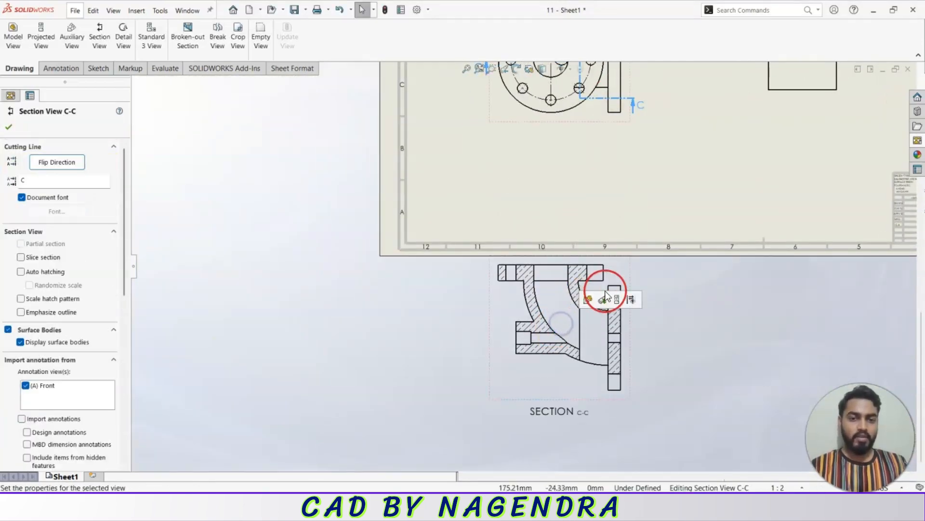
left_click(445, 244)
scroll(621, 191, "down", 2)
scroll(621, 192, "up", 3)
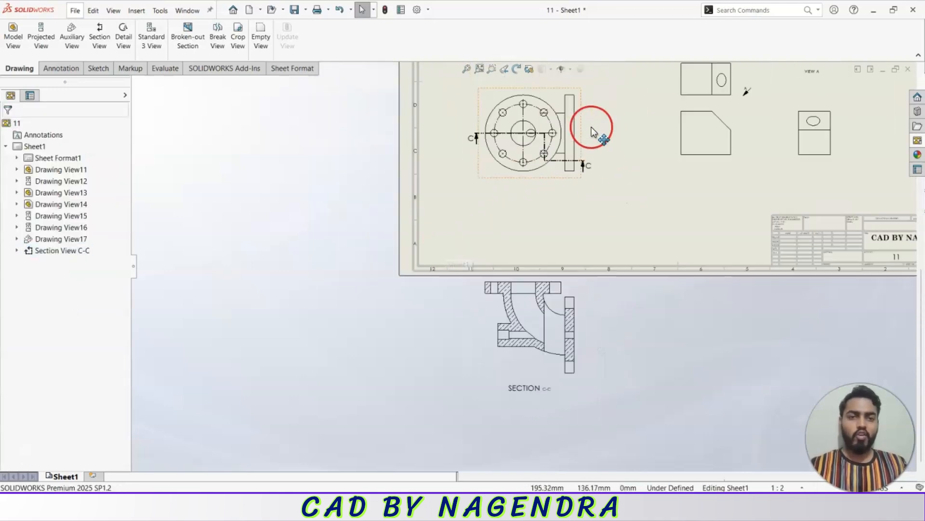
scroll(559, 159, "down", 4)
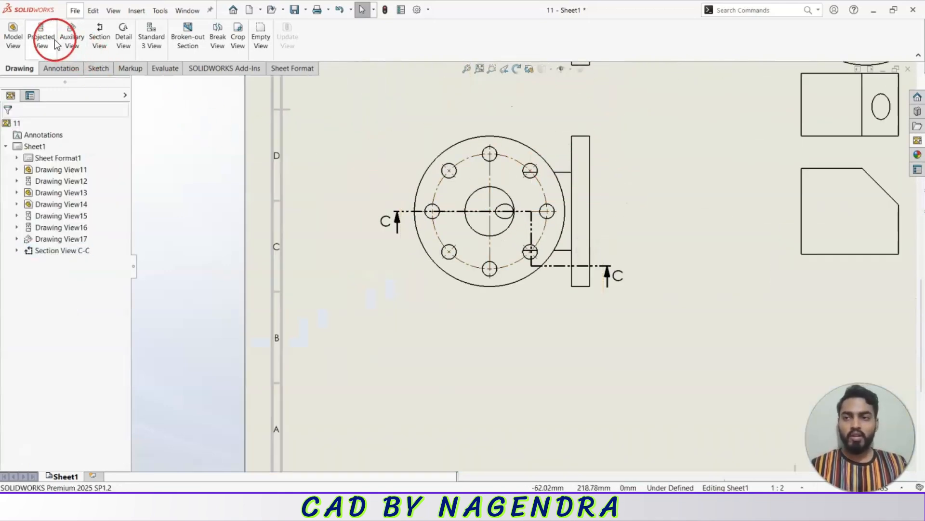
left_click(104, 31)
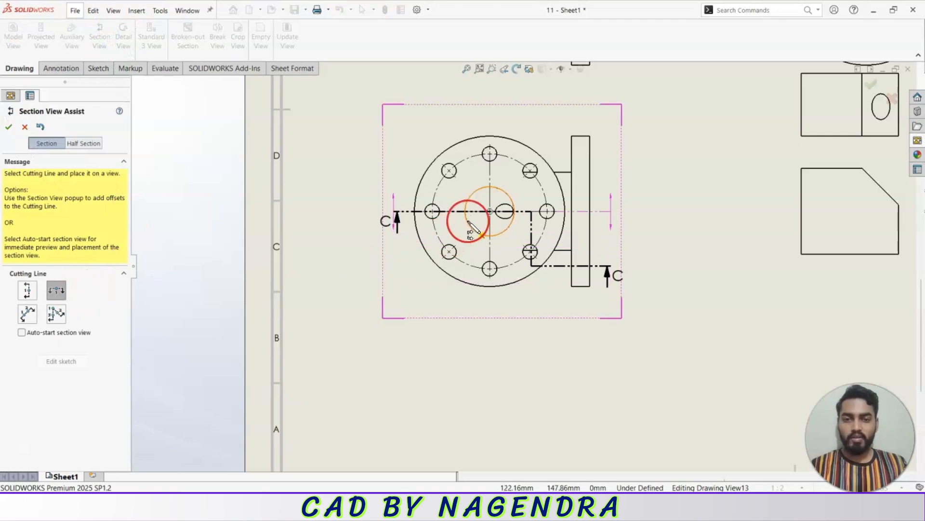
left_click(490, 211)
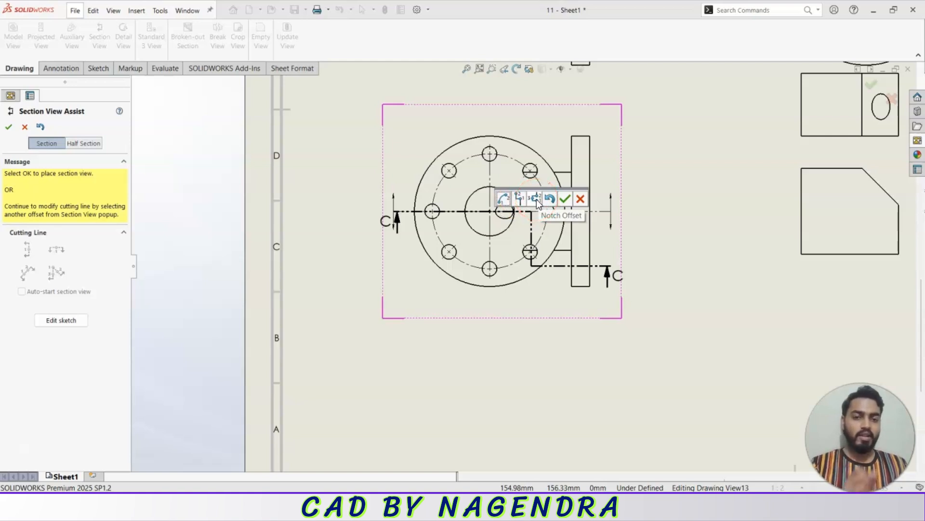
left_click(581, 199)
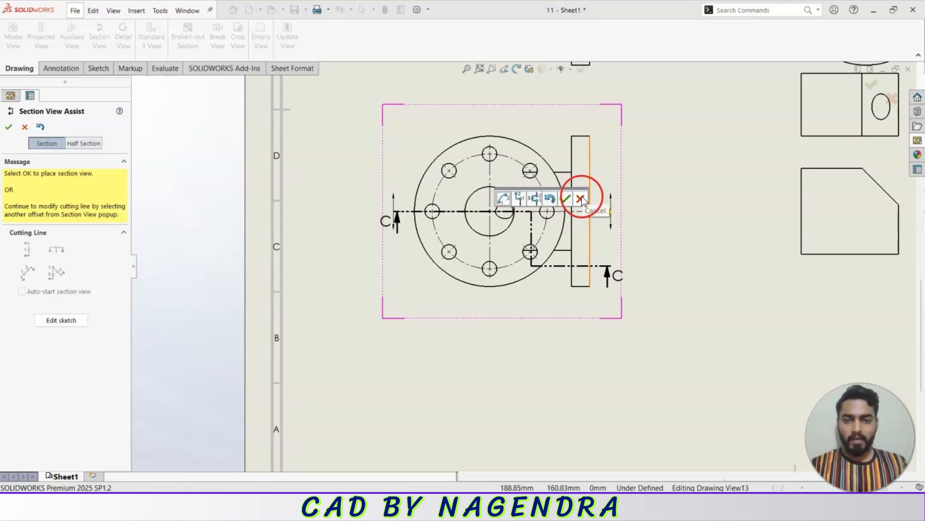
left_click(583, 197)
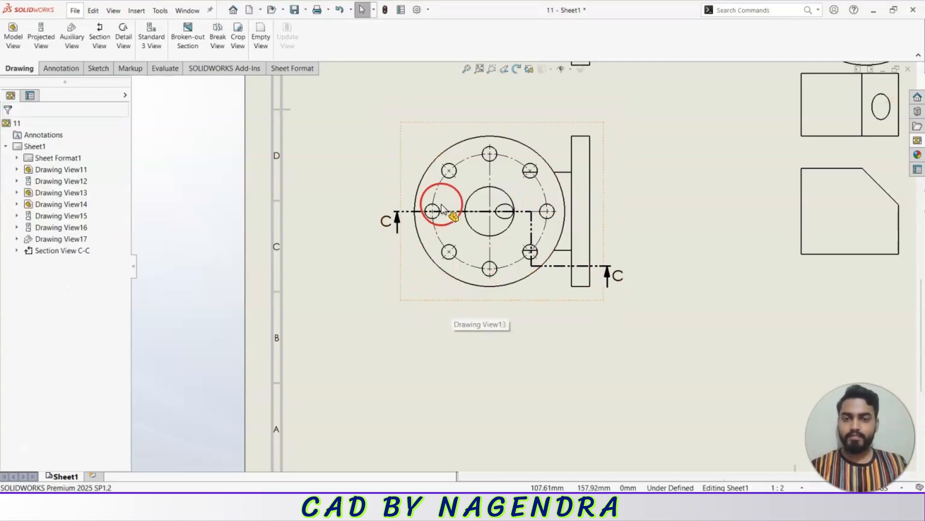
Select the stepped section cutting line and try flipping its viewing direction back and forth
scroll(440, 205, "down", 2)
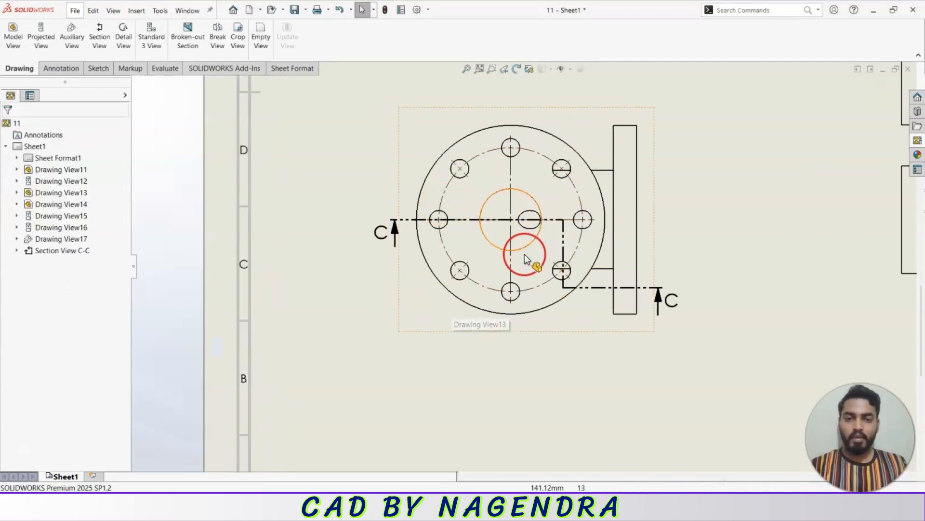
left_click(409, 220)
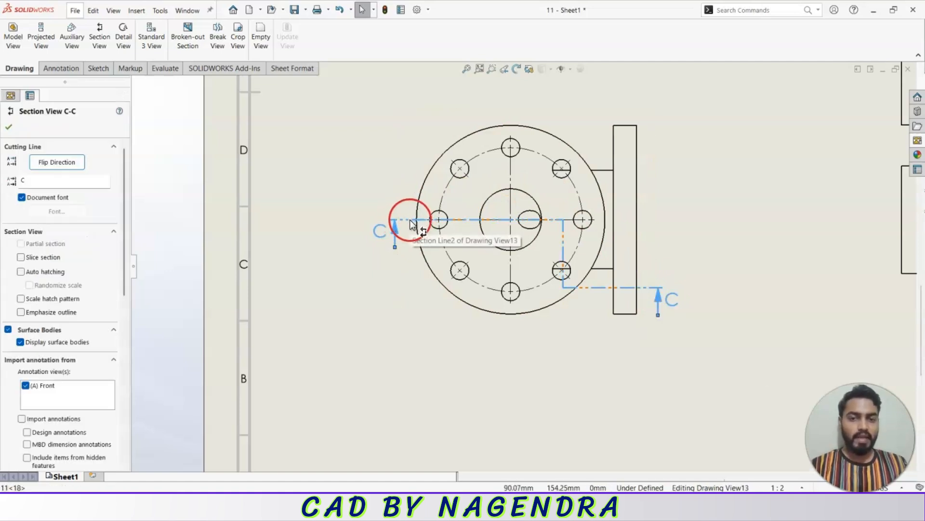
left_click(59, 162)
left_click(59, 161)
scroll(692, 250, "up", 6)
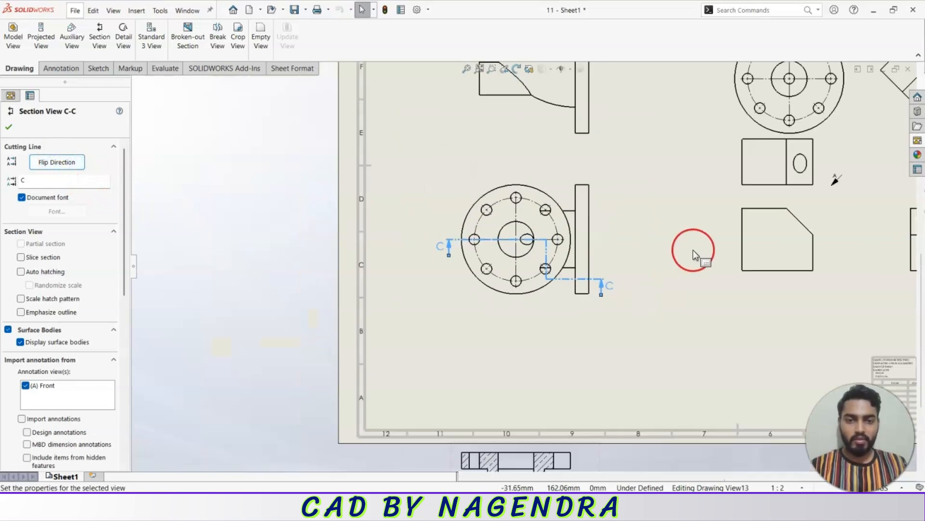
scroll(546, 380, "down", 1)
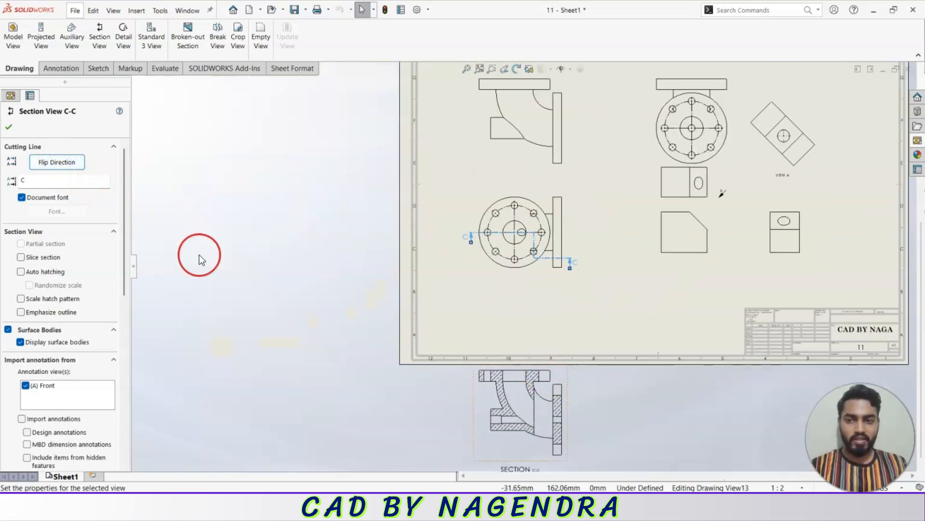
left_click(61, 164)
left_click(62, 163)
left_click(62, 163)
left_click(62, 163)
Change the section label to A and allow the already used label again
double_click(45, 181)
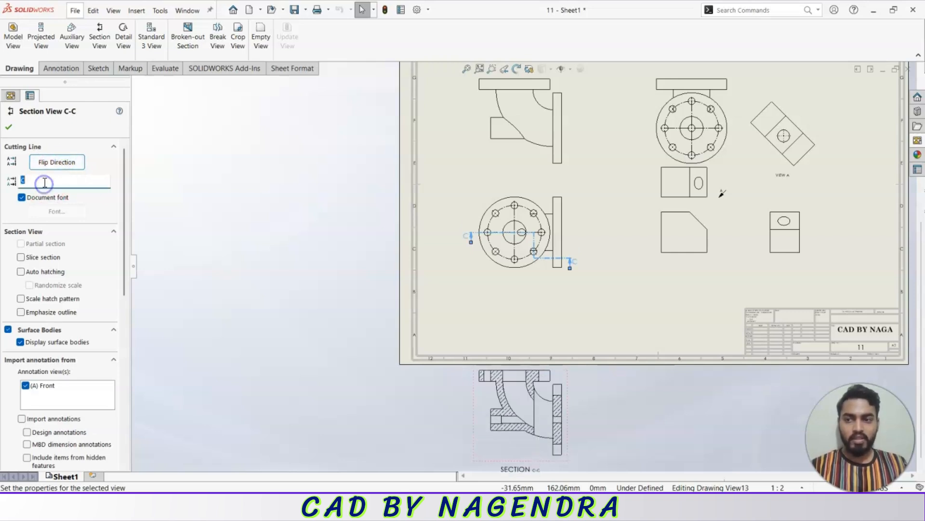
type("A")
left_click(77, 186)
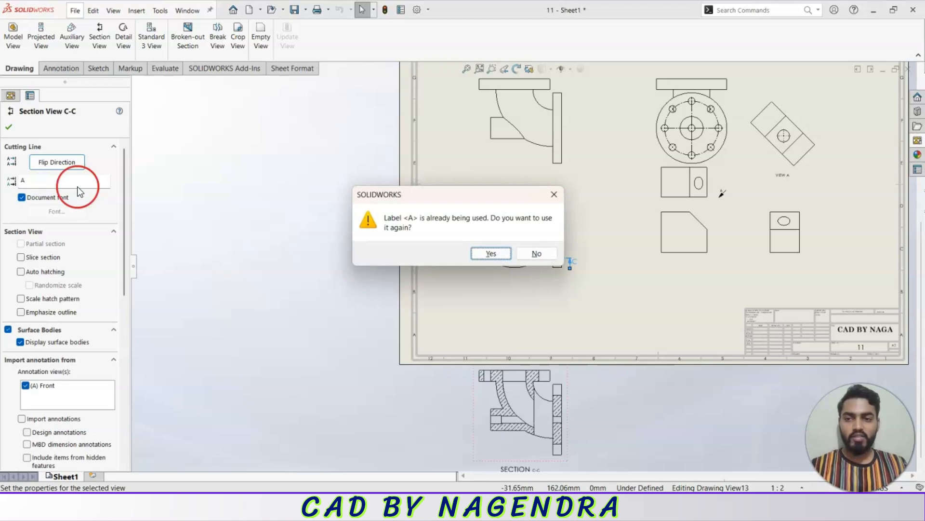
left_click(490, 253)
Move the section view up onto the sheet, just beneath the flange view with the cutting line
scroll(456, 244, "down", 3)
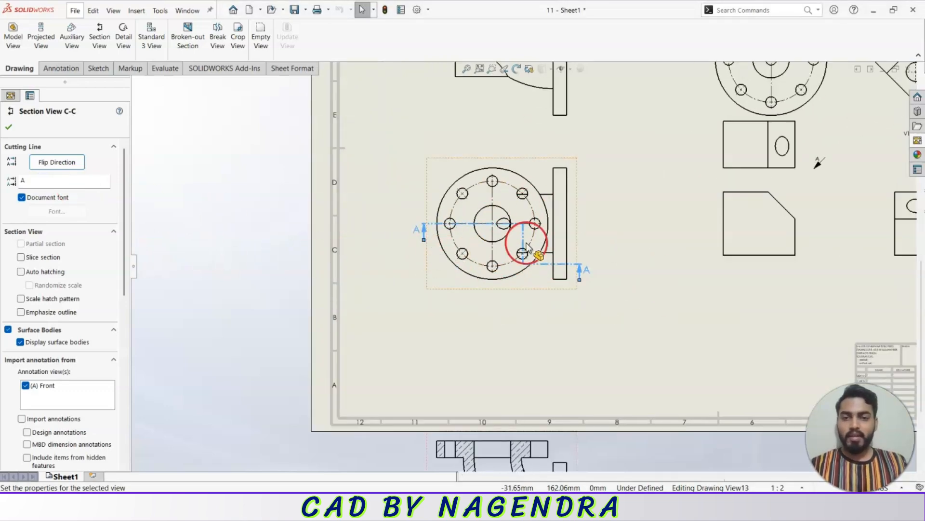
scroll(540, 244, "down", 1)
scroll(558, 249, "up", 2)
left_click_drag(564, 412, 568, 291)
scroll(470, 294, "down", 2)
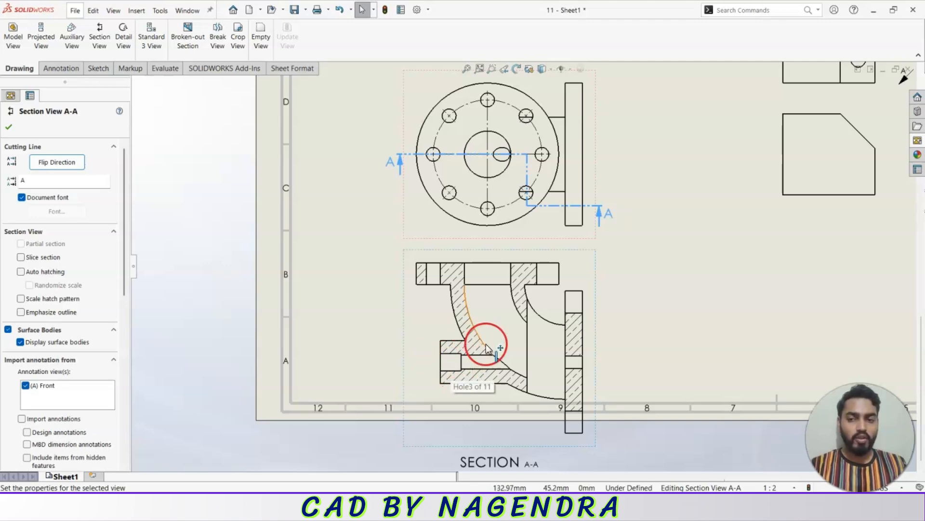
Try the Slice section option on section view A-A and switch it off again
left_click(21, 258)
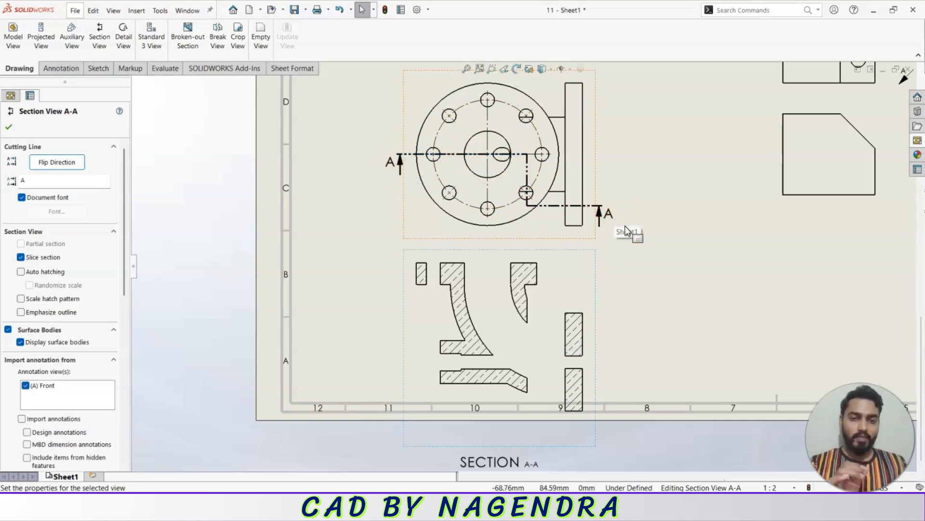
left_click(531, 259)
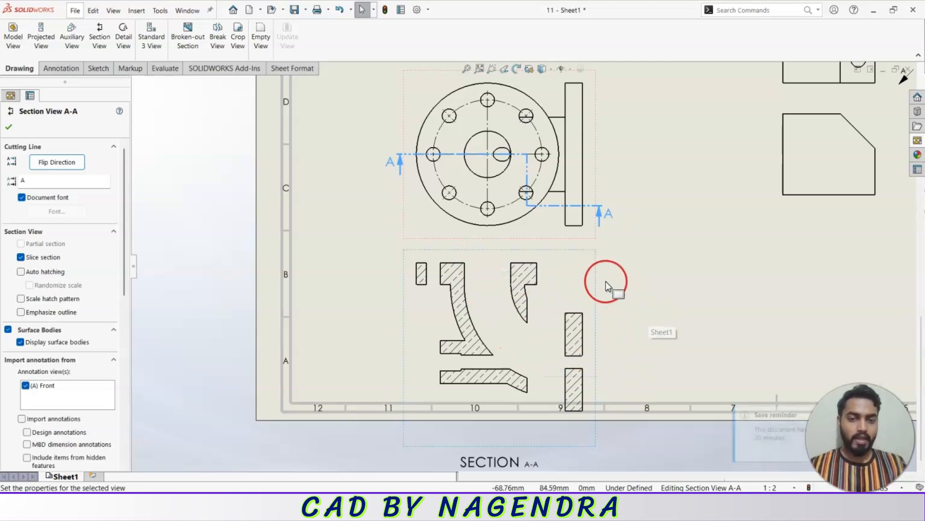
left_click(29, 259)
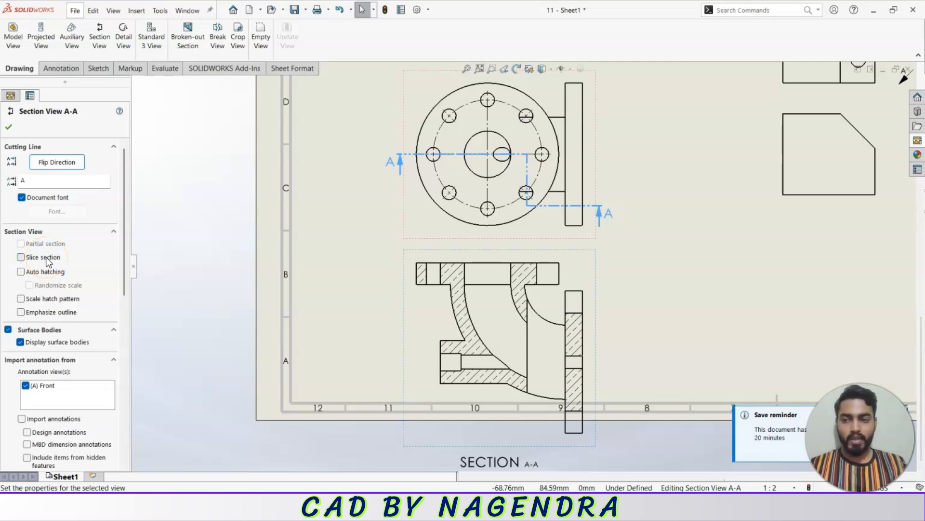
left_click(9, 126)
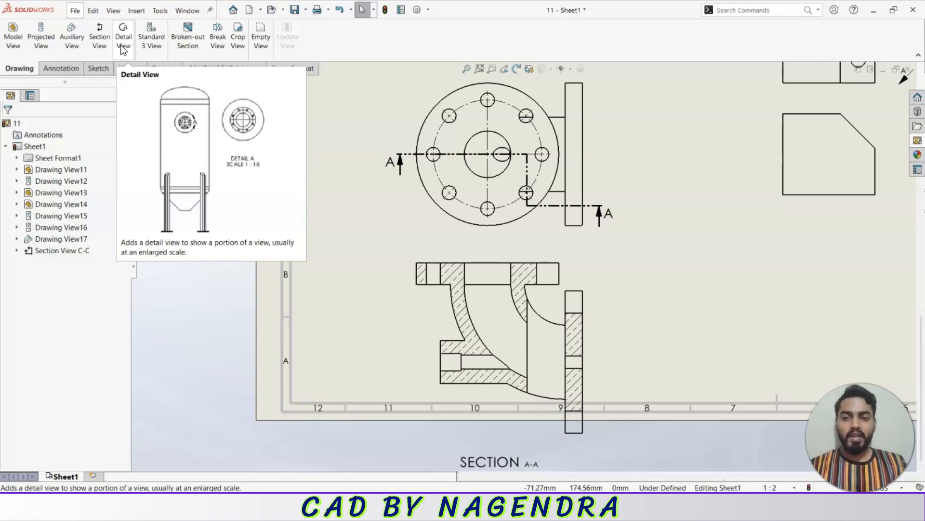
Examine the standard, projected, auxiliary and section views and their arrangement on the sheet
scroll(613, 255, "up", 2)
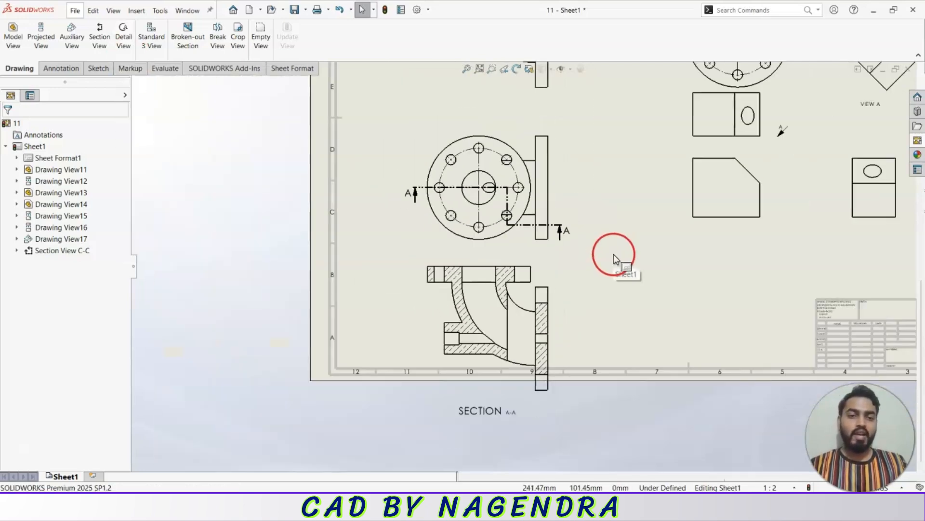
scroll(614, 254, "up", 1)
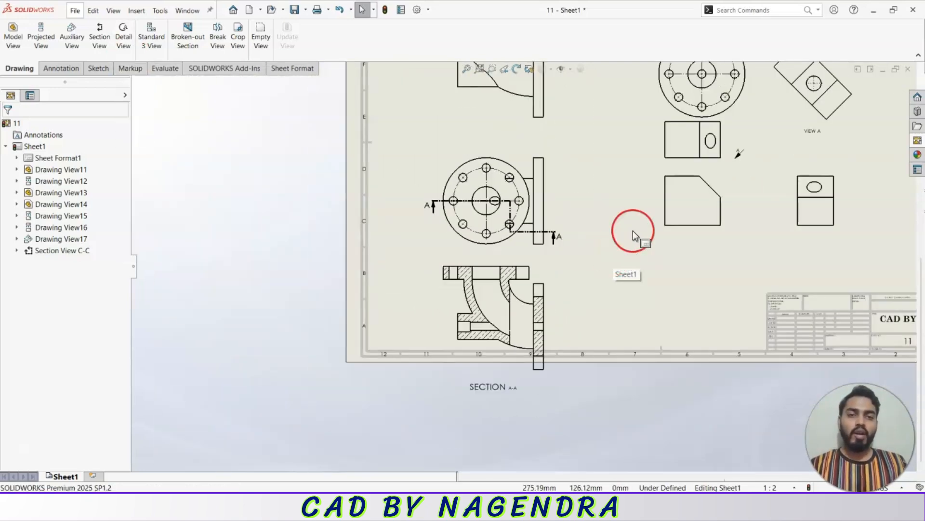
middle_click_drag(632, 230, 577, 314)
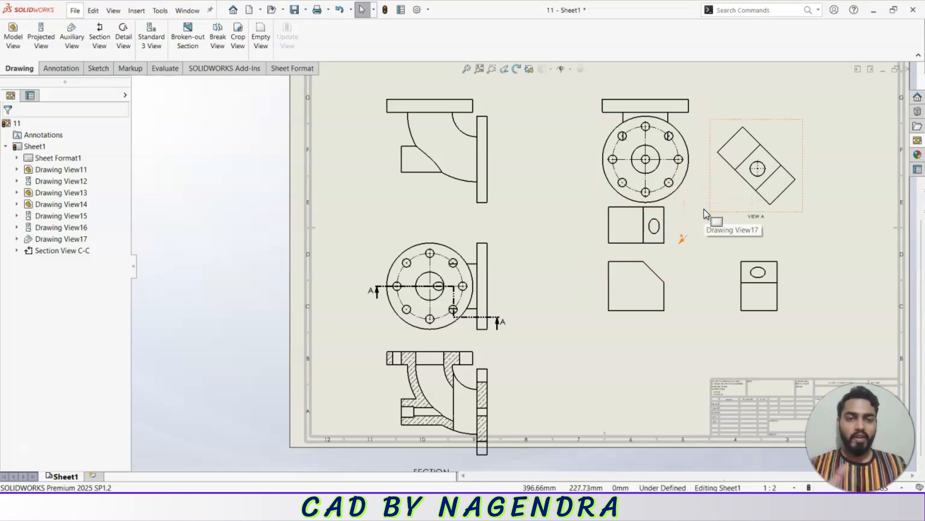
scroll(692, 153, "up", 3)
scroll(629, 169, "down", 2)
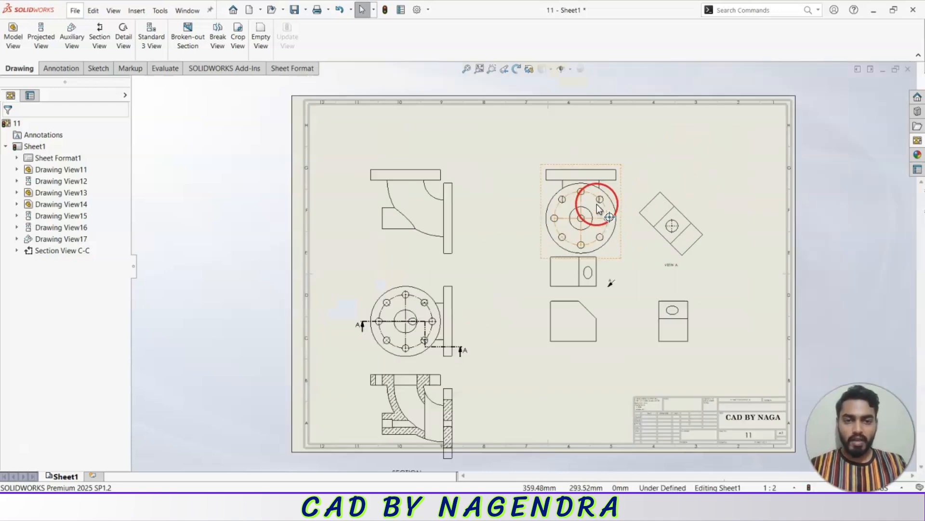
scroll(605, 254, "down", 1)
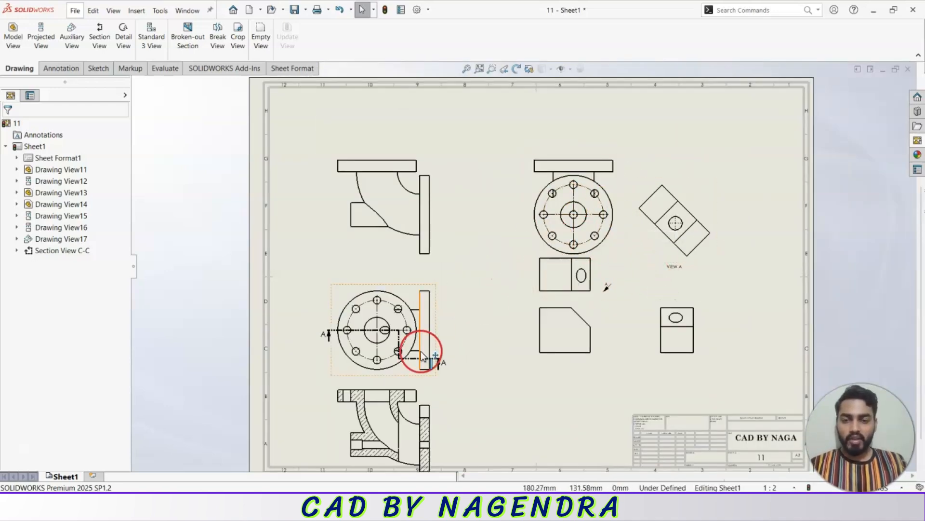
scroll(592, 274, "up", 3)
scroll(592, 273, "down", 5)
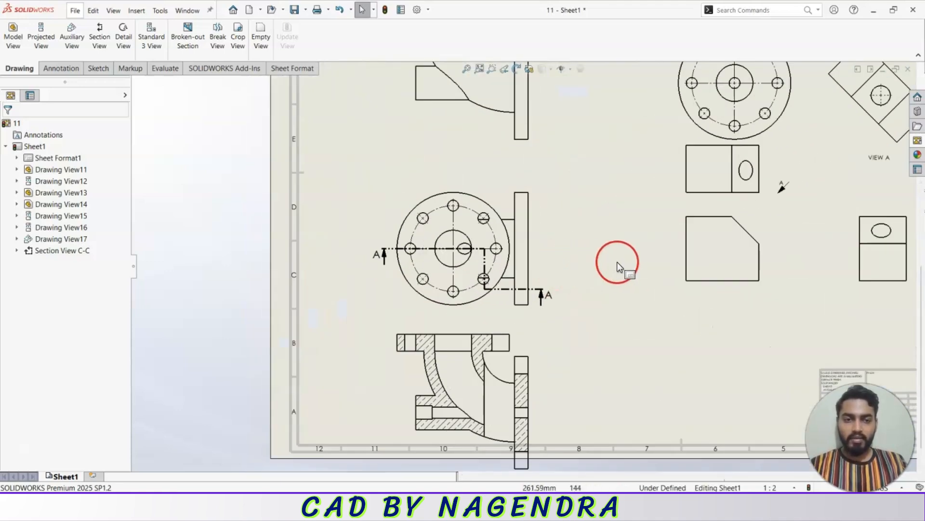
Start a detail view and sketch its circle with about 40 mm radius, centred on the bore of the flange view carrying section line A-A
scroll(589, 260, "down", 3)
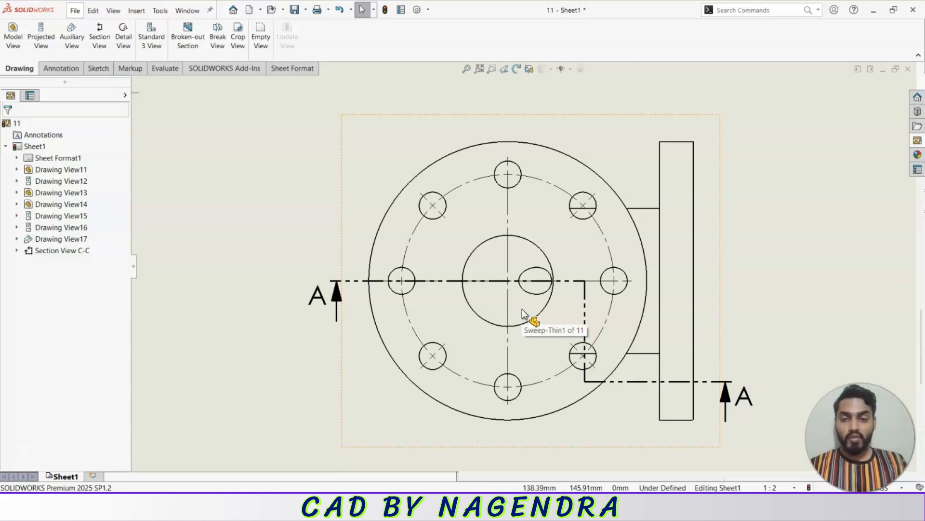
left_click(124, 41)
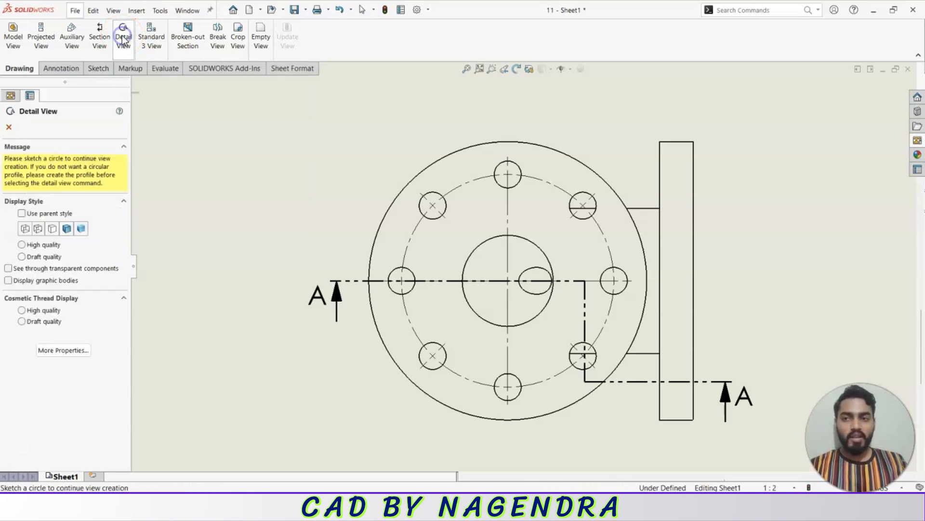
left_click(507, 281)
left_click_drag(508, 281, 572, 323)
left_click(568, 313)
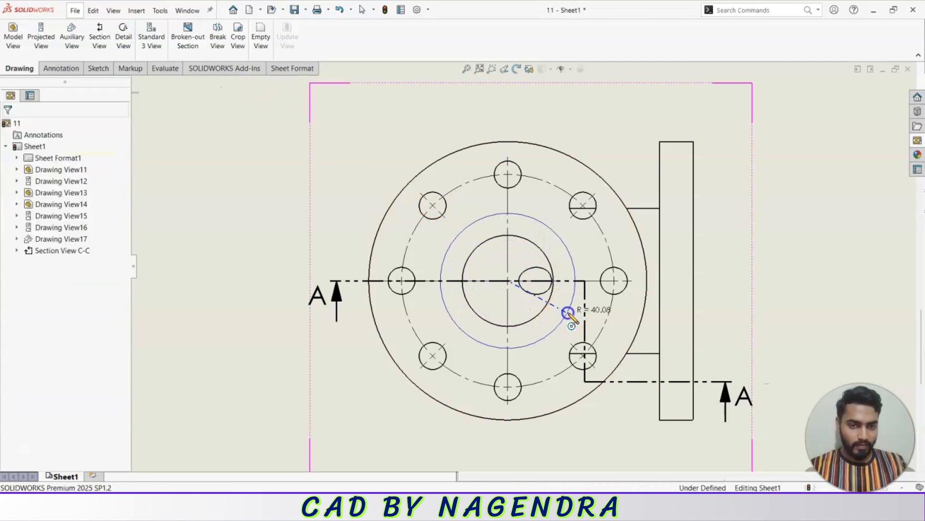
Place the detail view of the bore on the free sheet area to the right of section A-A
scroll(531, 286, "down", 2)
scroll(532, 286, "up", 3)
scroll(531, 286, "up", 5)
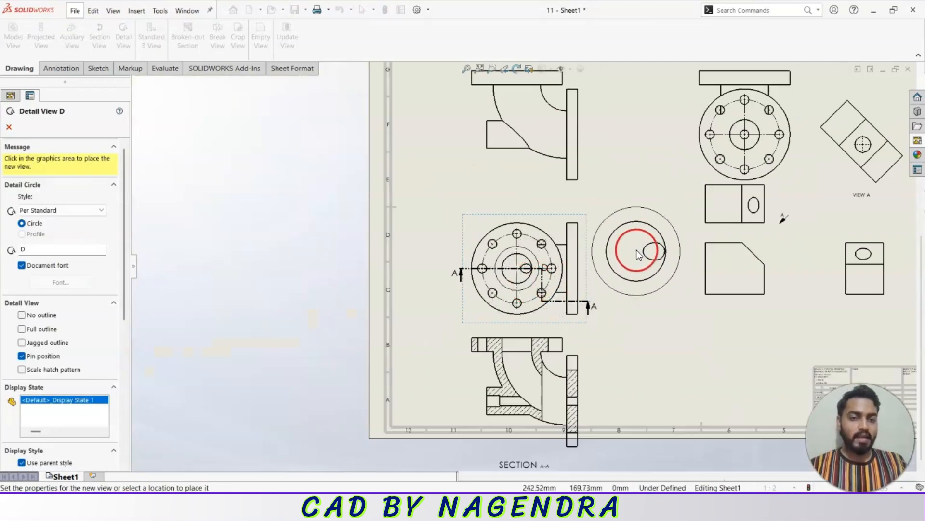
left_click(671, 357)
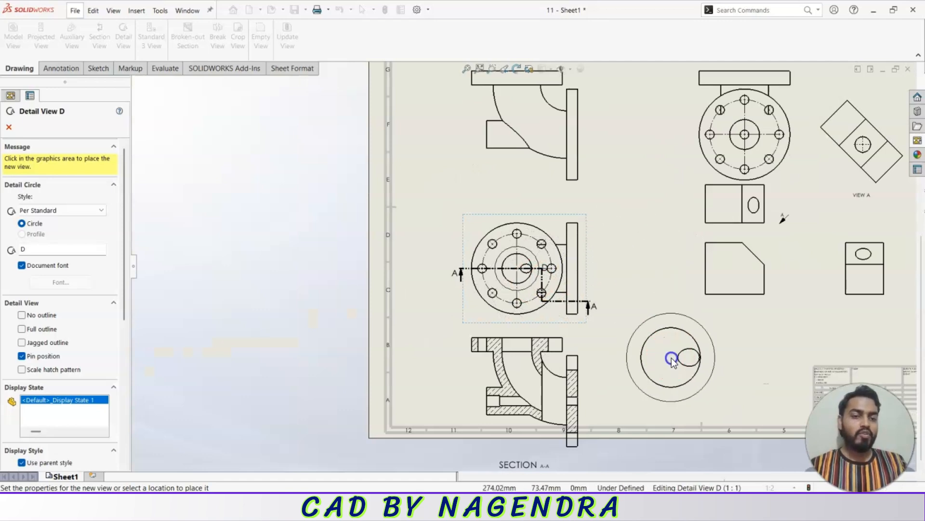
left_click(337, 324)
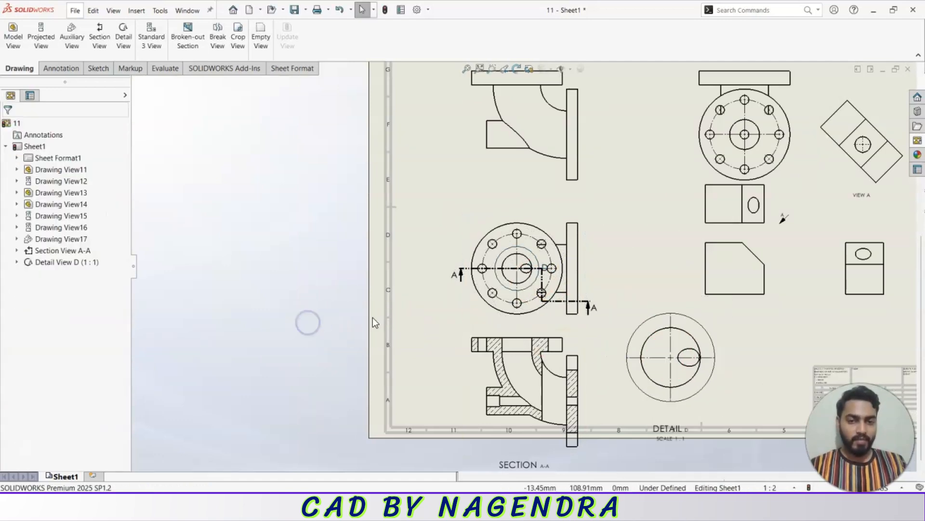
scroll(544, 284, "up", 1)
left_click_drag(544, 284, 541, 278)
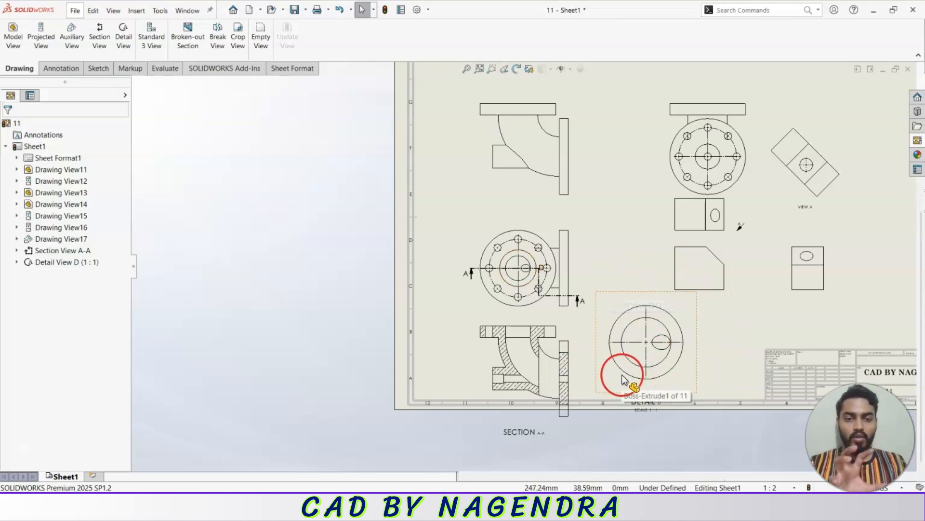
scroll(688, 356, "down", 3)
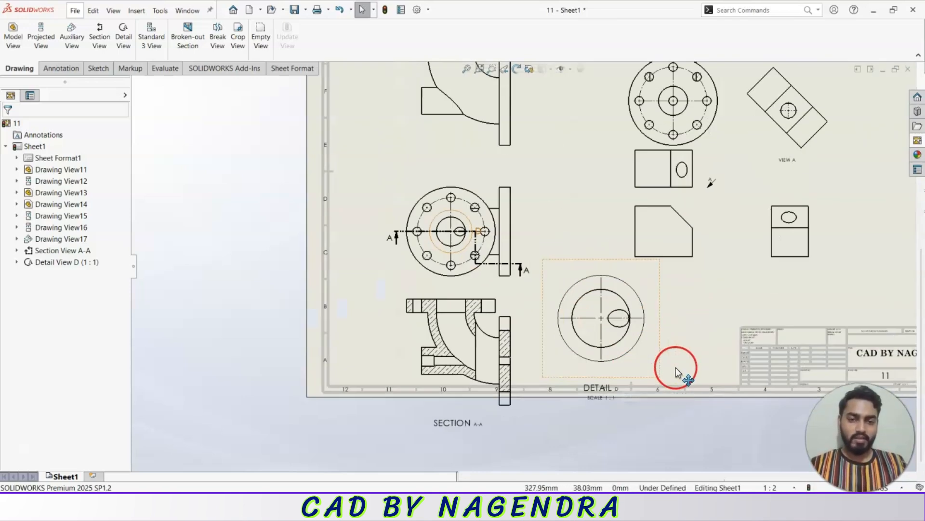
Create a detail view from a circle around the left end of the elbow front view's upper flange and place it above, between the two elbow views
middle_click_drag(543, 176, 581, 233)
left_click(121, 39)
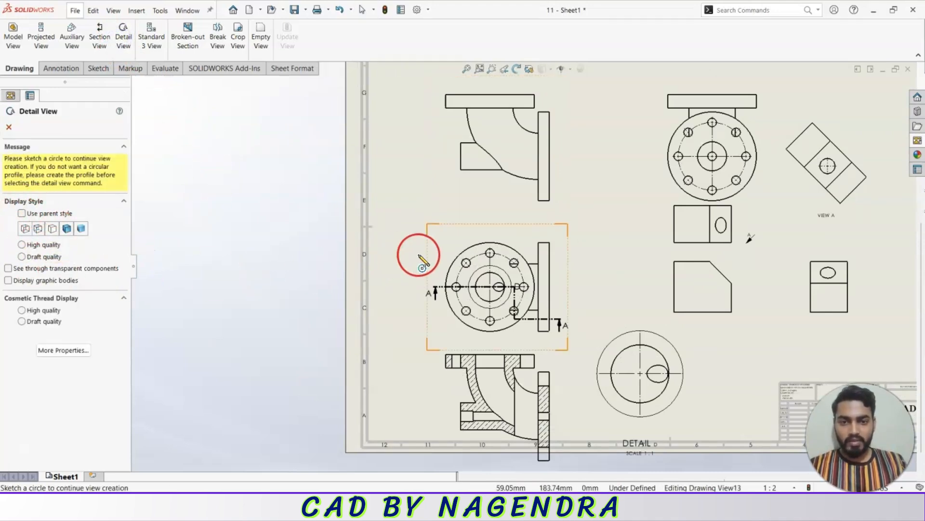
scroll(562, 247, "down", 3)
scroll(558, 227, "up", 4)
scroll(507, 174, "down", 3)
scroll(506, 176, "down", 2)
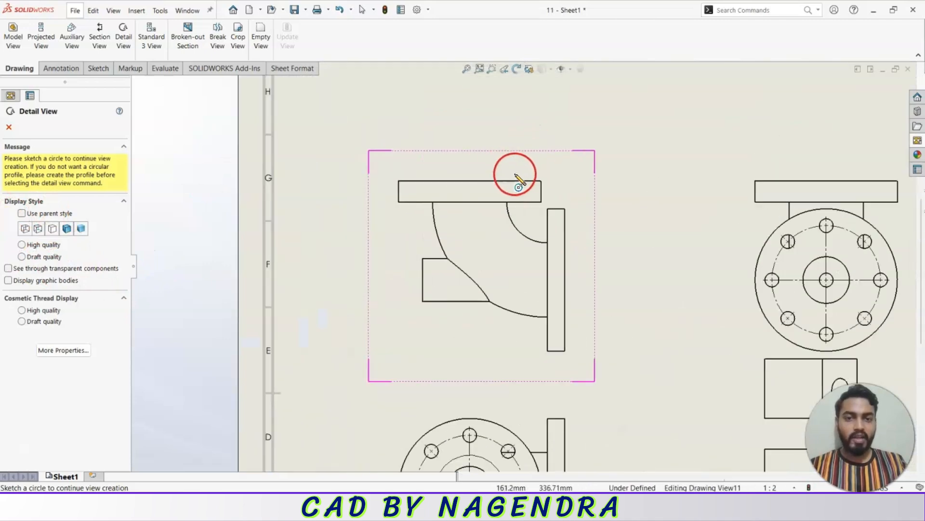
left_click(413, 189)
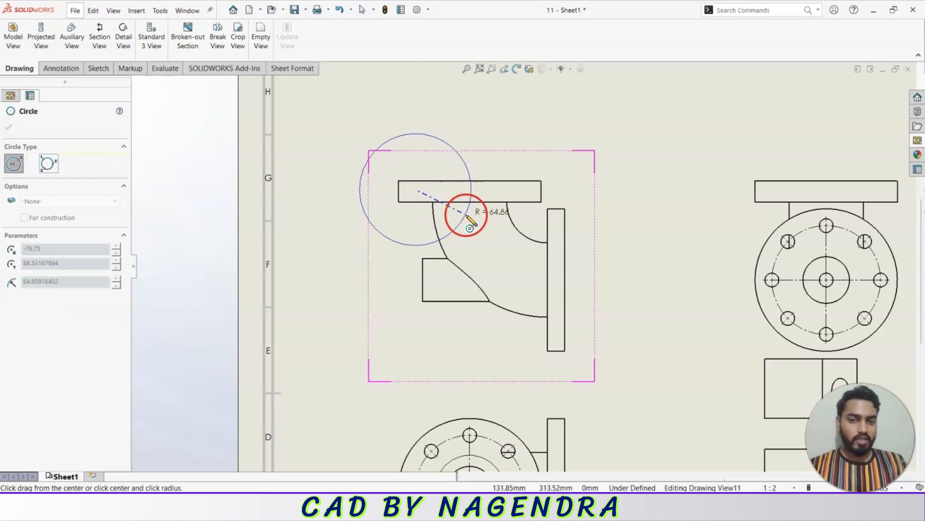
left_click(461, 217)
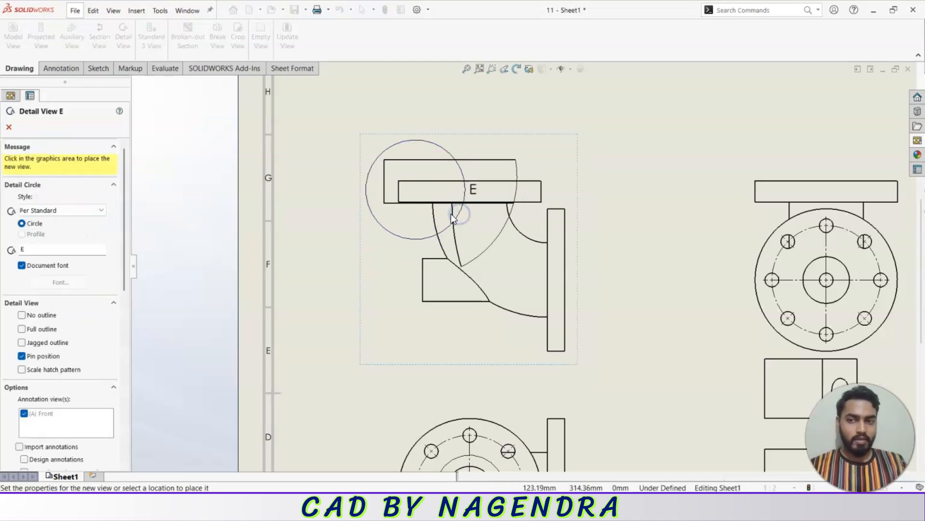
scroll(451, 213, "up", 5)
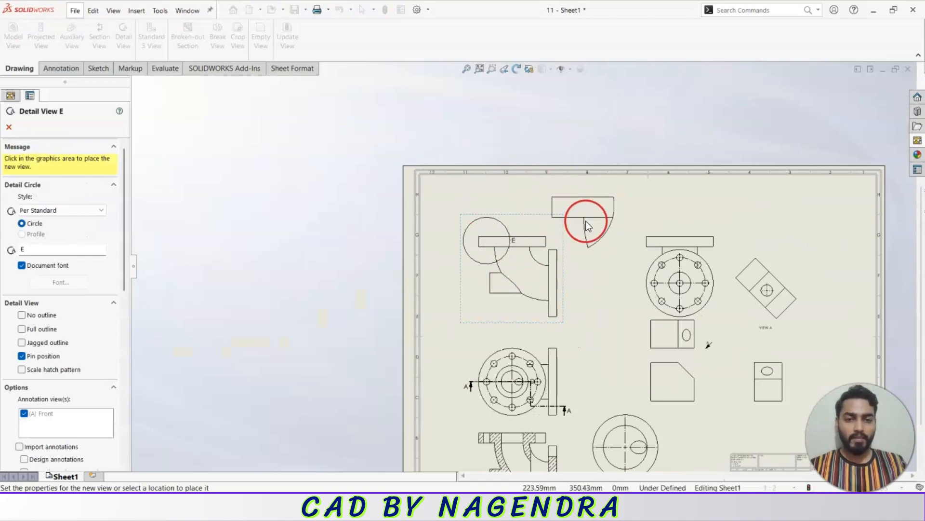
left_click(604, 205)
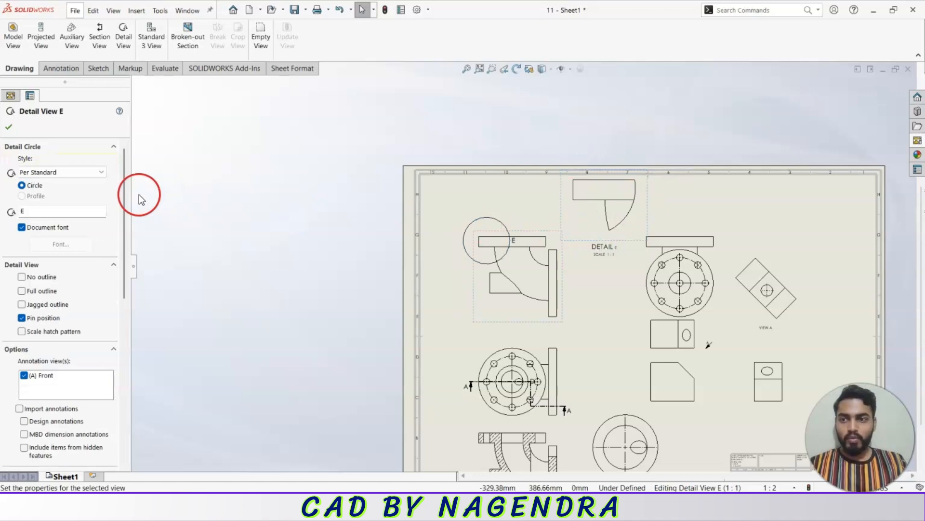
Try the Broken Circle, With Leader and No Leader styles on detail circle E
left_click(50, 172)
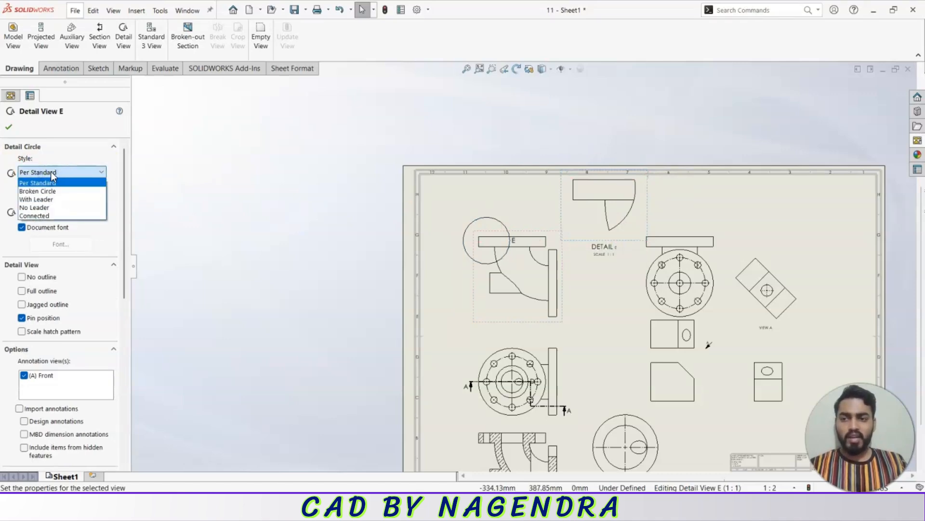
left_click(48, 191)
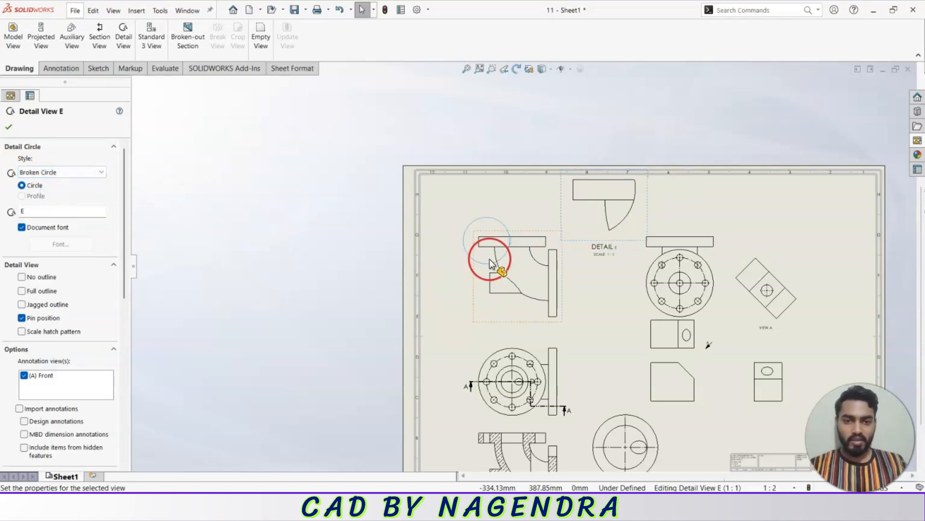
scroll(490, 262, "down", 5)
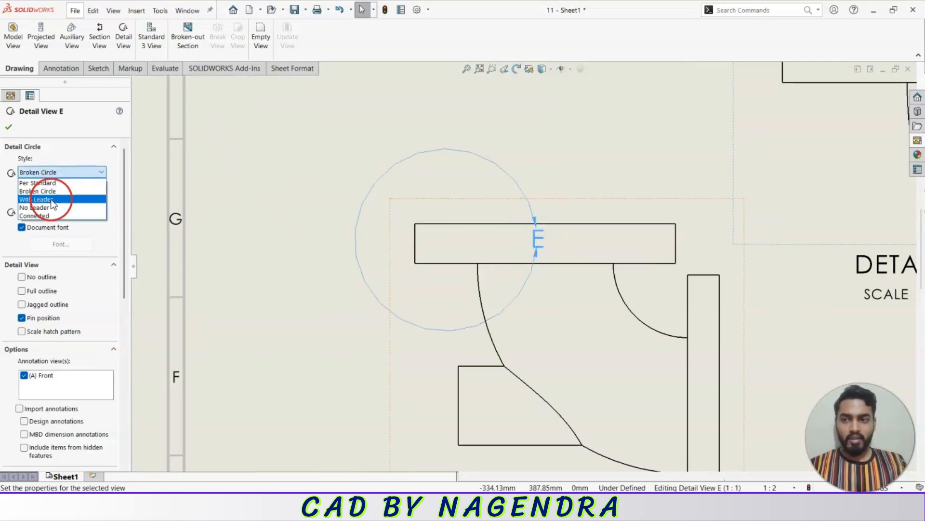
left_click(52, 202)
scroll(535, 248, "up", 2)
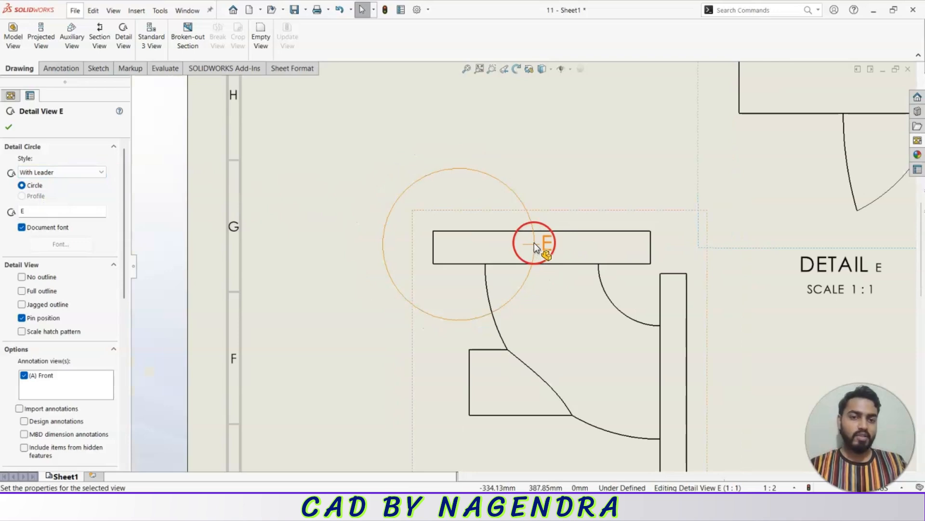
left_click(79, 171)
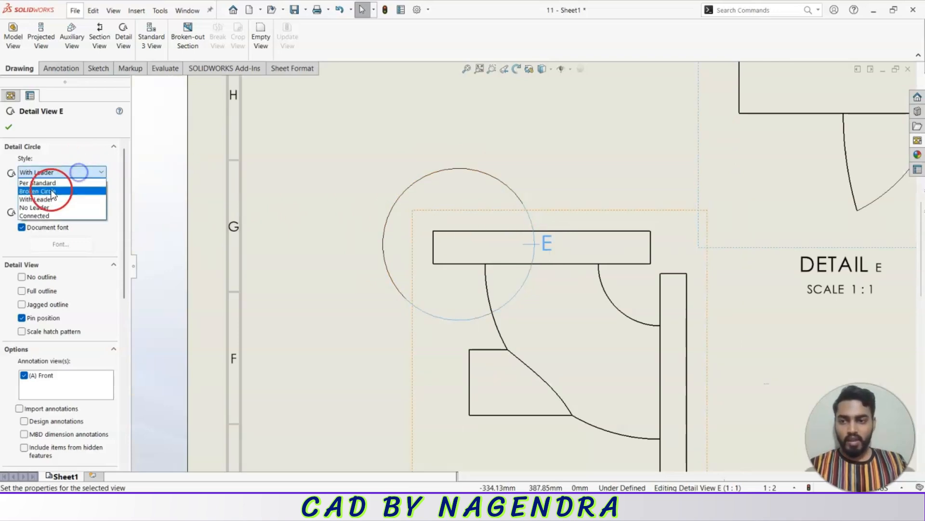
left_click(36, 207)
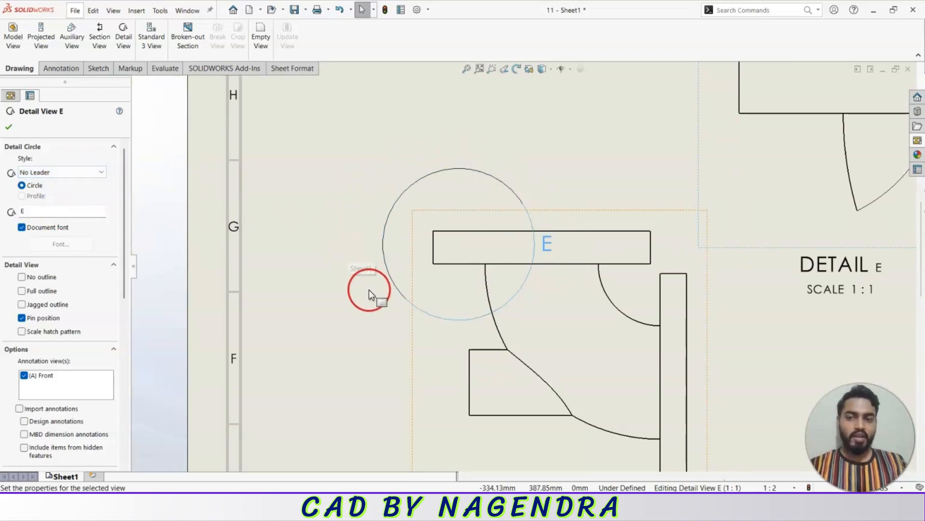
Set the style of detail circle E to Connected
left_click(109, 172)
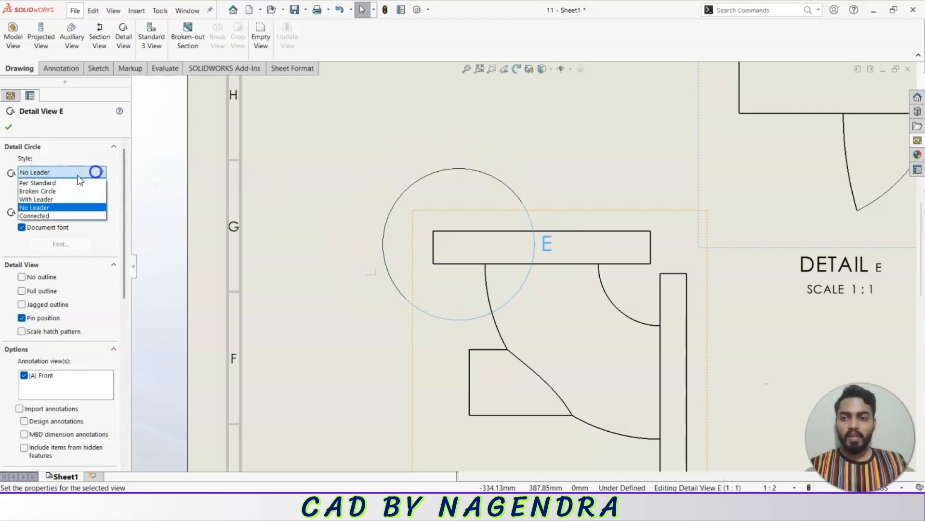
left_click(48, 214)
scroll(501, 265, "down", 1)
scroll(511, 265, "up", 6)
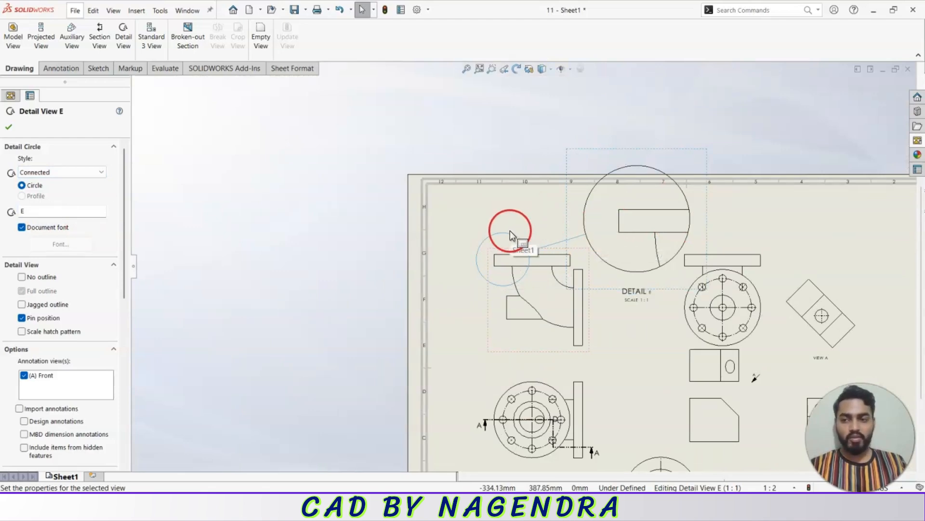
Try the No outline option on detail view E, restore its full outline and turn on Jagged outline
left_click(22, 278)
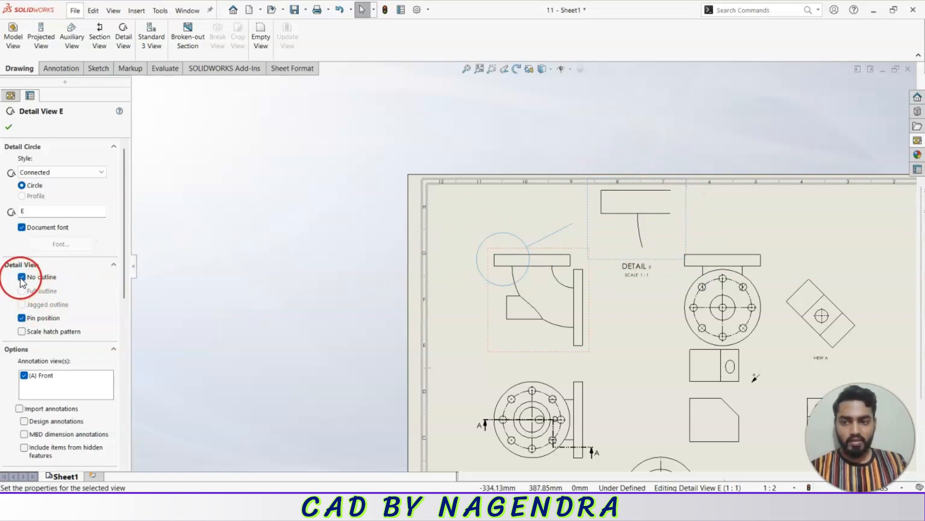
left_click(21, 291)
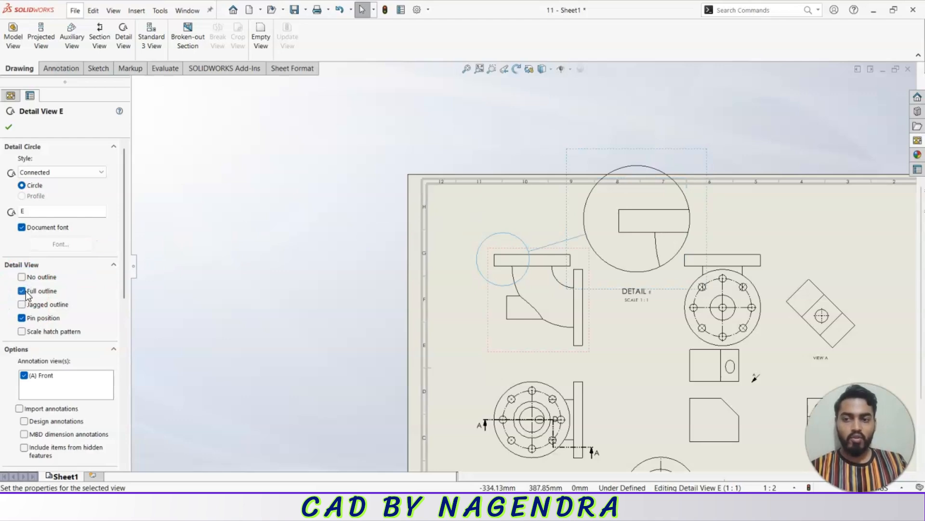
left_click(22, 304)
scroll(681, 233, "down", 5)
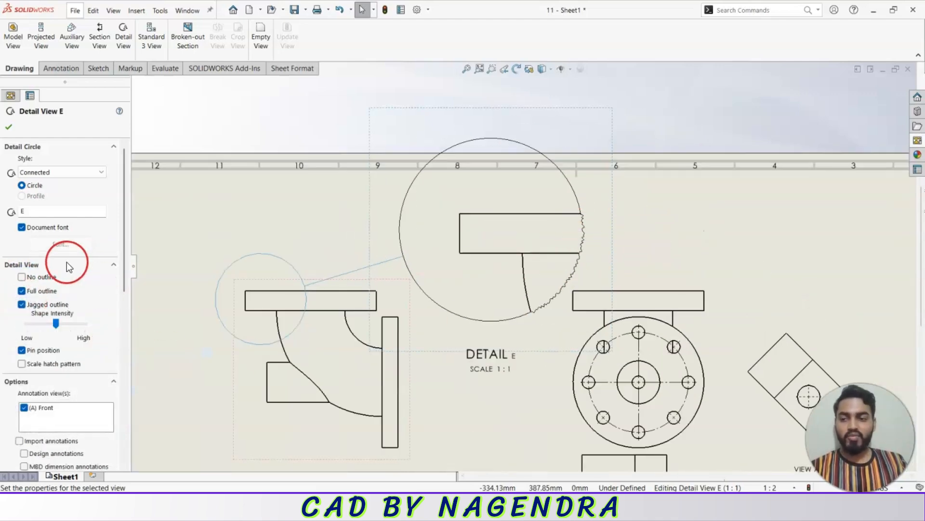
Turn off the parent display style for detail view E, apply Hidden Lines Removed and confirm the view settings
scroll(66, 264, "down", 4)
left_click(21, 405)
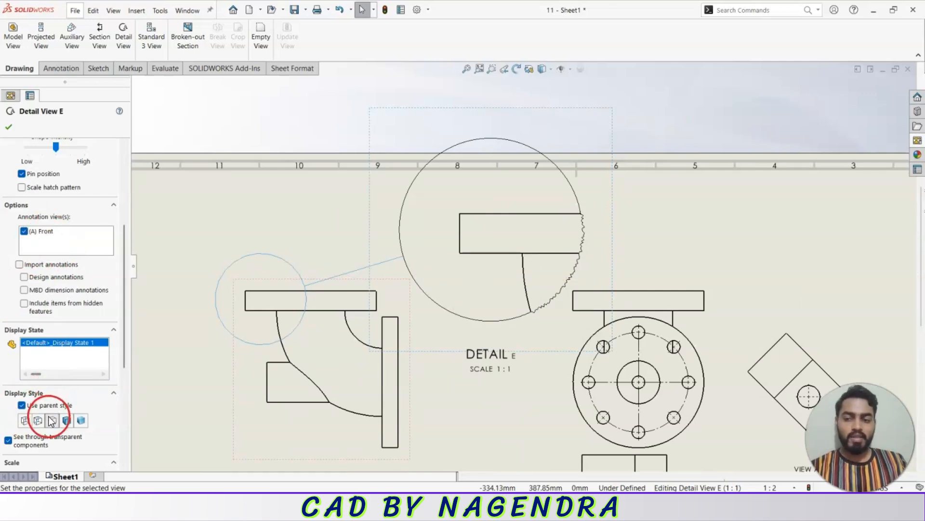
left_click(66, 420)
left_click(54, 421)
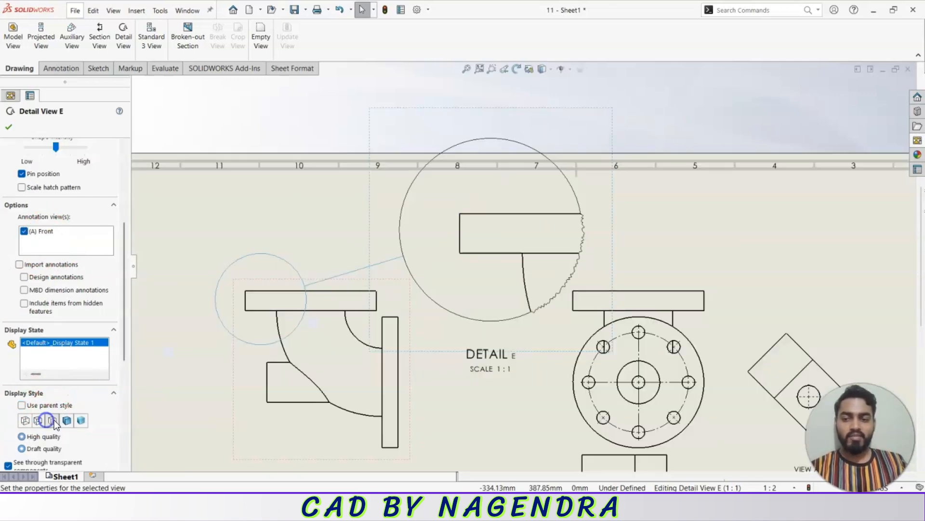
scroll(94, 279, "up", 4)
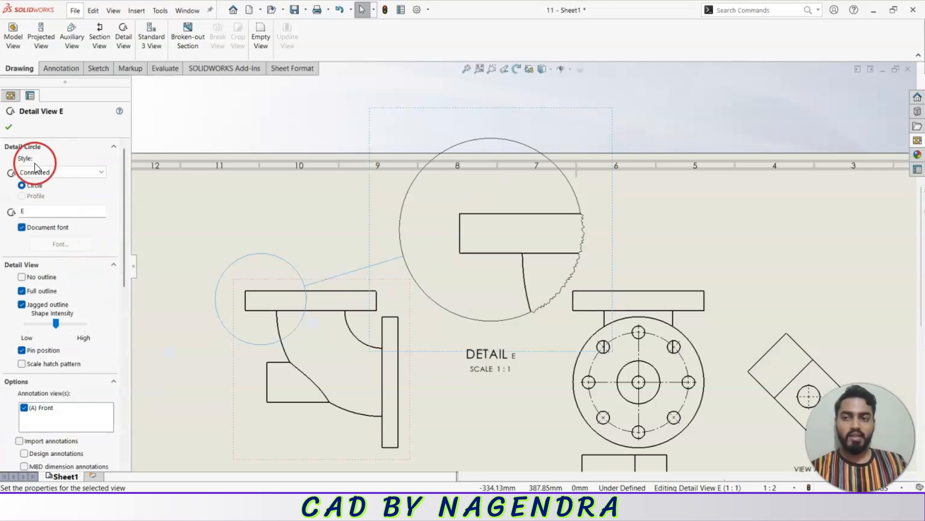
left_click(9, 127)
left_click(341, 137)
Sketch a center rectangle over the upper corner of the block in auxiliary view A
left_click(730, 275)
scroll(729, 271, "down", 1)
middle_click_drag(723, 310, 614, 216)
scroll(614, 216, "up", 3)
scroll(554, 229, "down", 3)
scroll(543, 244, "down", 1)
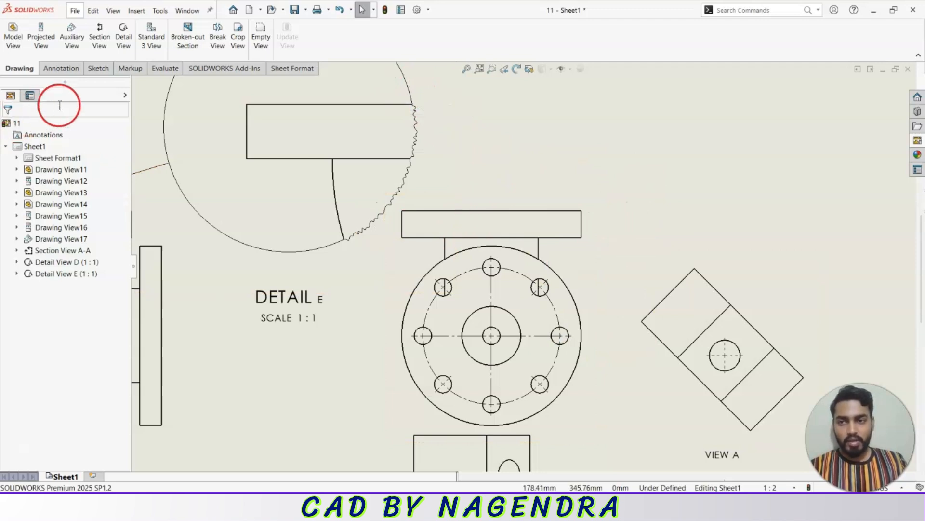
left_click(97, 69)
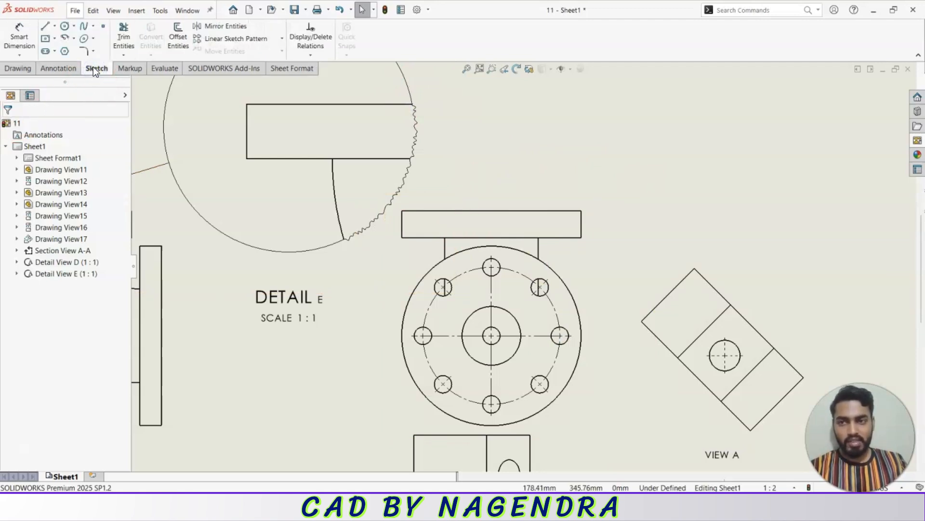
left_click(47, 41)
scroll(620, 196, "down", 2)
scroll(620, 252, "up", 1)
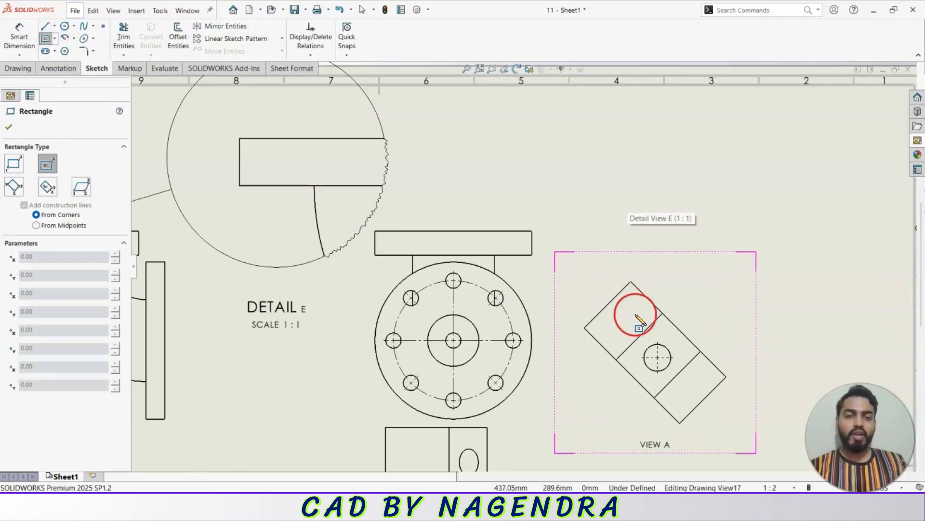
scroll(636, 318, "up", 2)
left_click(604, 293)
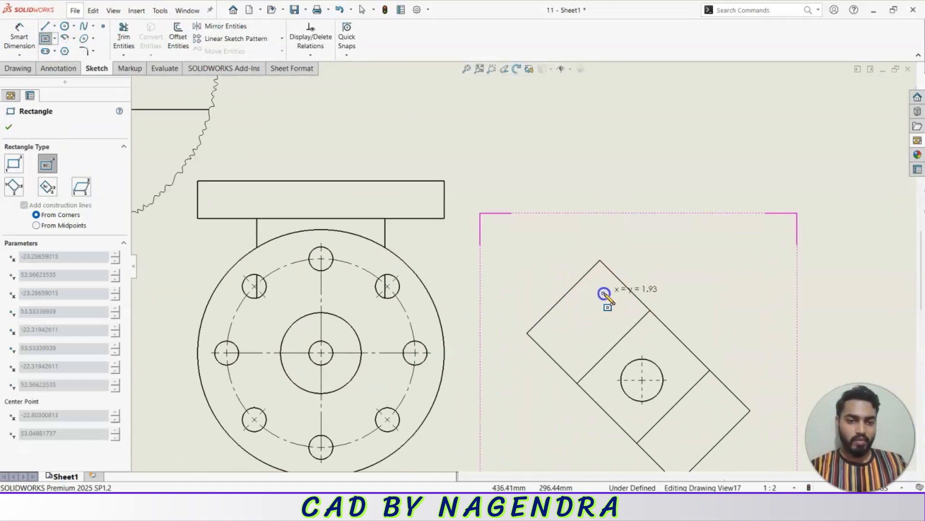
left_click(656, 246)
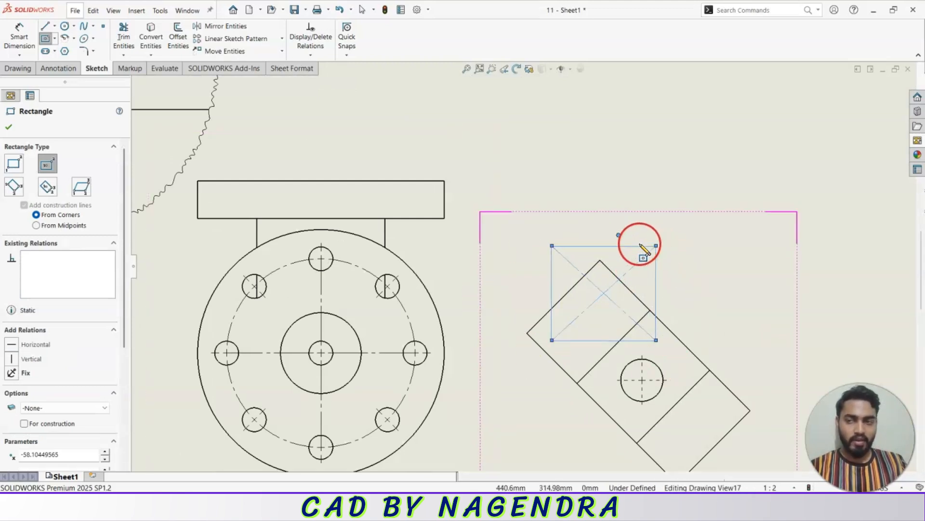
Create a detail view from the sketched rectangle on auxiliary view A and place it above that view
left_click(20, 70)
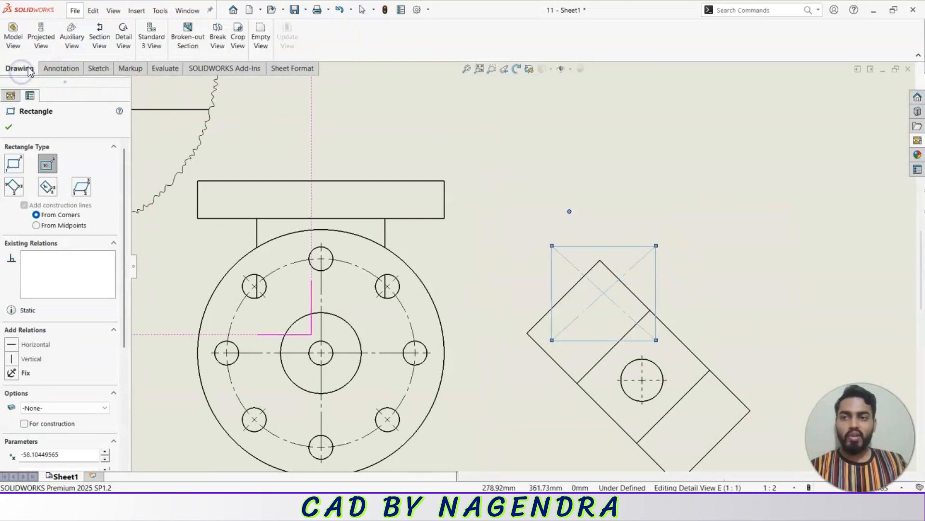
left_click(126, 39)
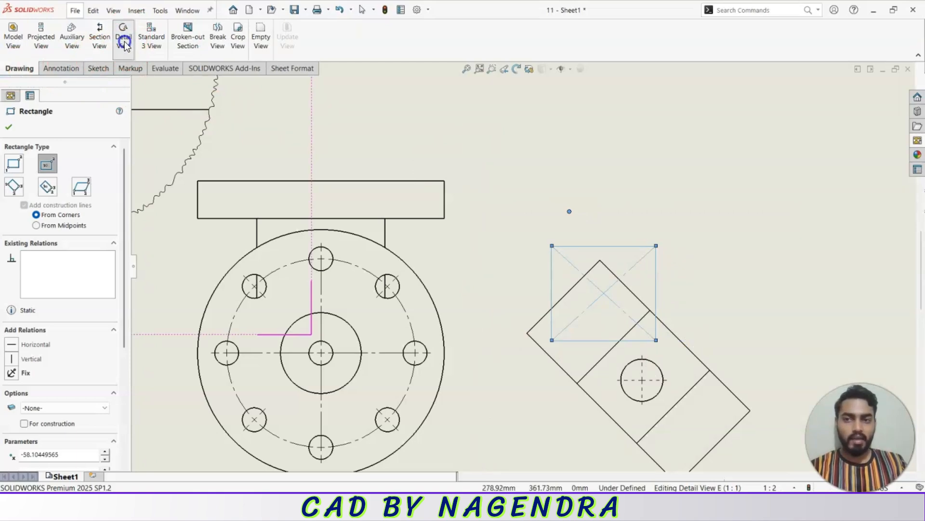
scroll(606, 276, "down", 2)
scroll(520, 265, "up", 5)
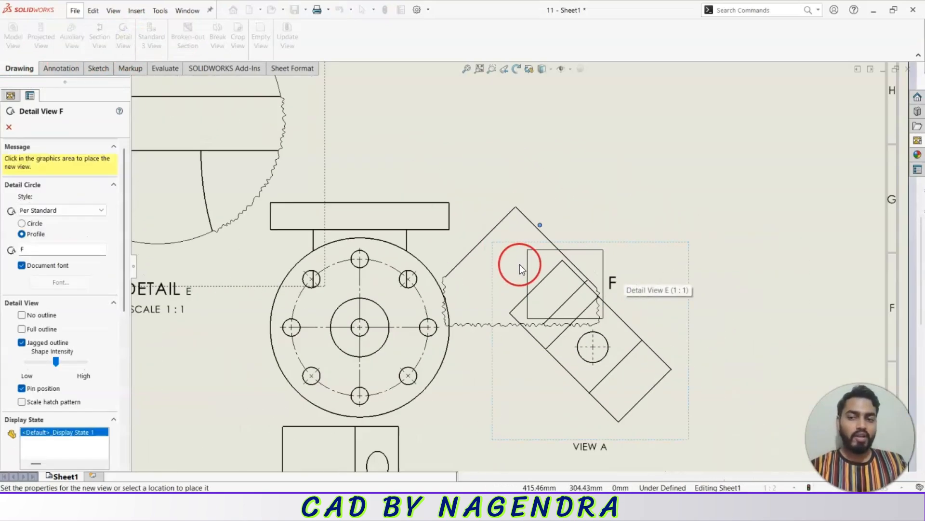
left_click(658, 187)
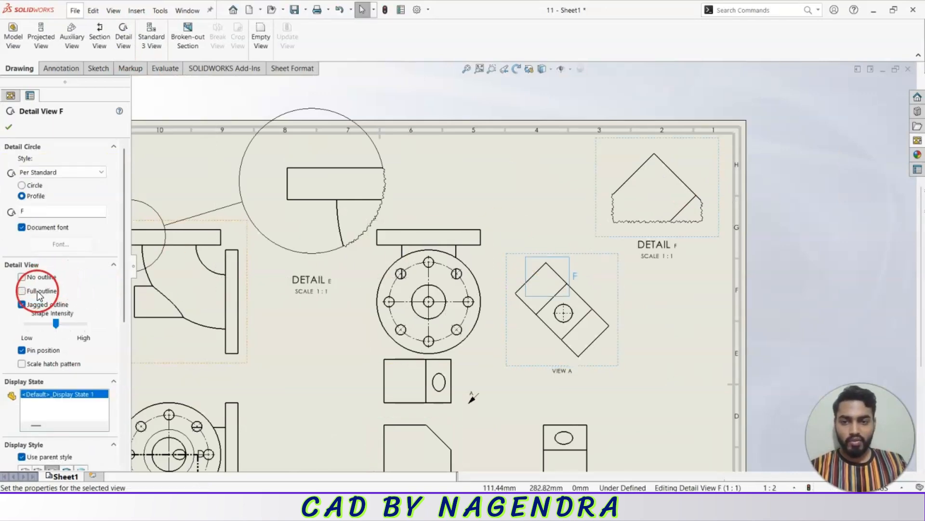
Turn on Full outline and turn off Jagged outline for detail view F, then confirm the view settings
left_click(21, 291)
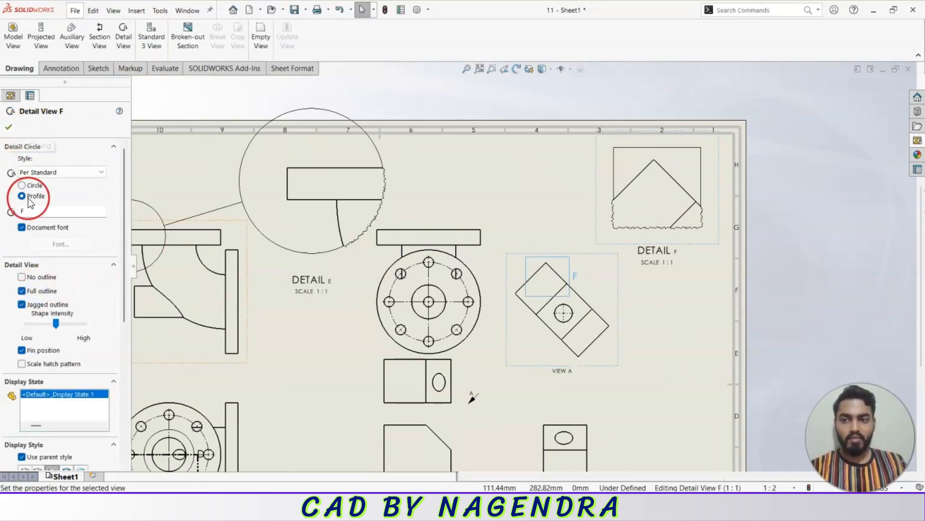
left_click(22, 305)
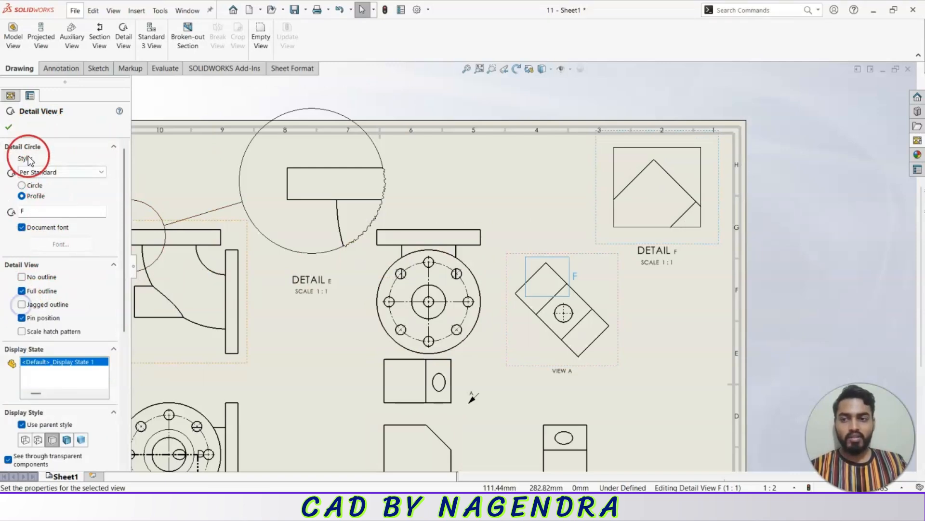
left_click(9, 128)
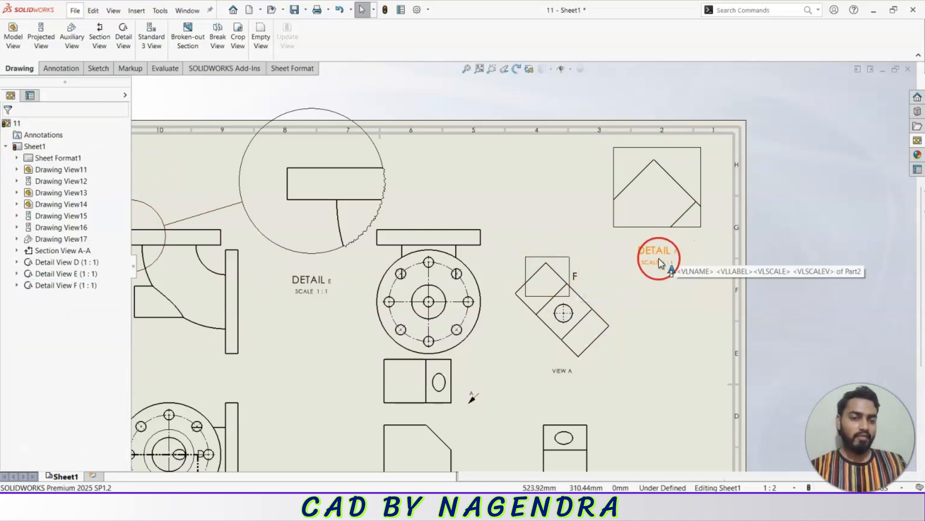
Set detail view F to a custom scale of 2:1
left_click(707, 230)
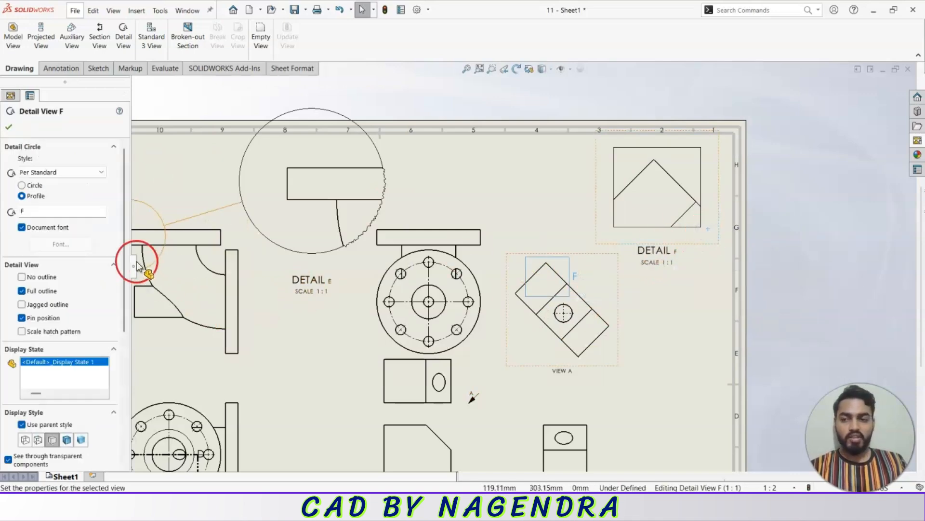
left_click_drag(125, 249, 128, 350)
left_click(78, 327)
left_click(36, 336)
left_click(101, 341)
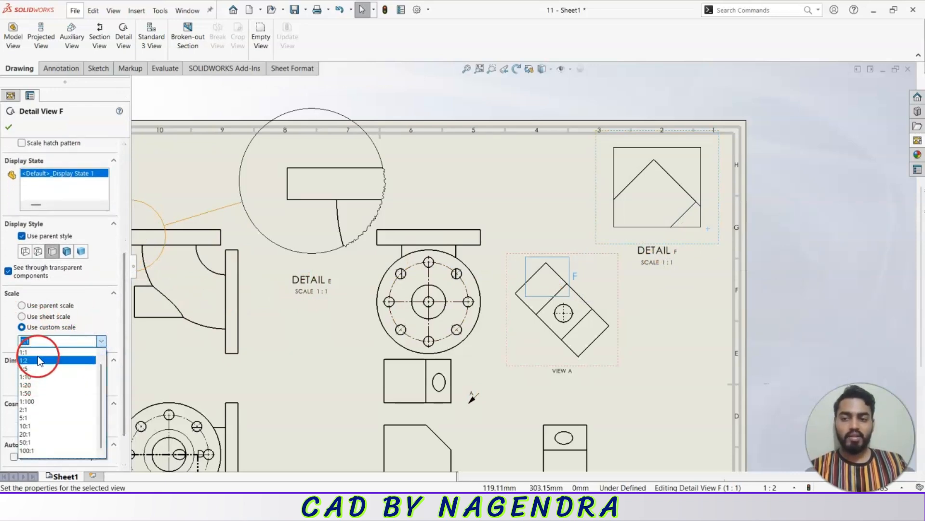
left_click(39, 410)
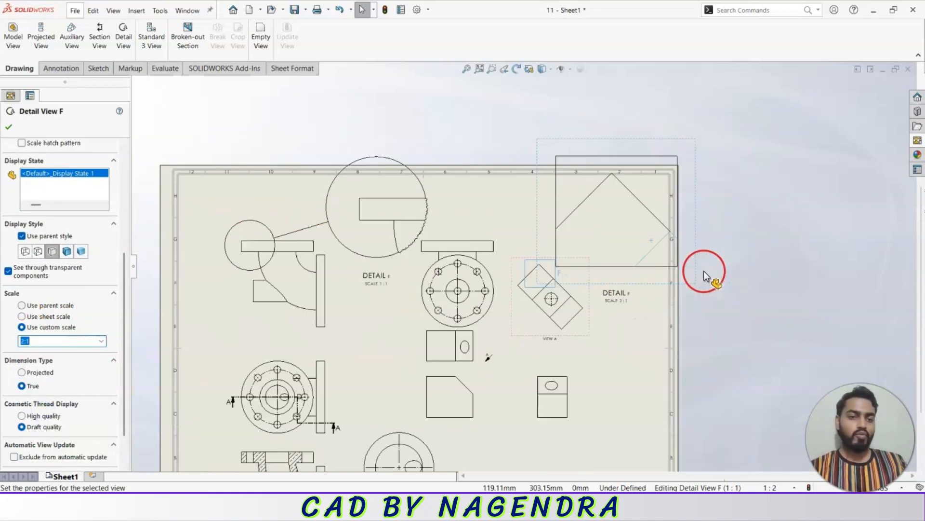
Move detail view F up and to the left, clear of auxiliary view A, and deselect it
scroll(703, 271, "up", 3)
left_click(649, 278)
left_click_drag(624, 276, 591, 245)
left_click(707, 282)
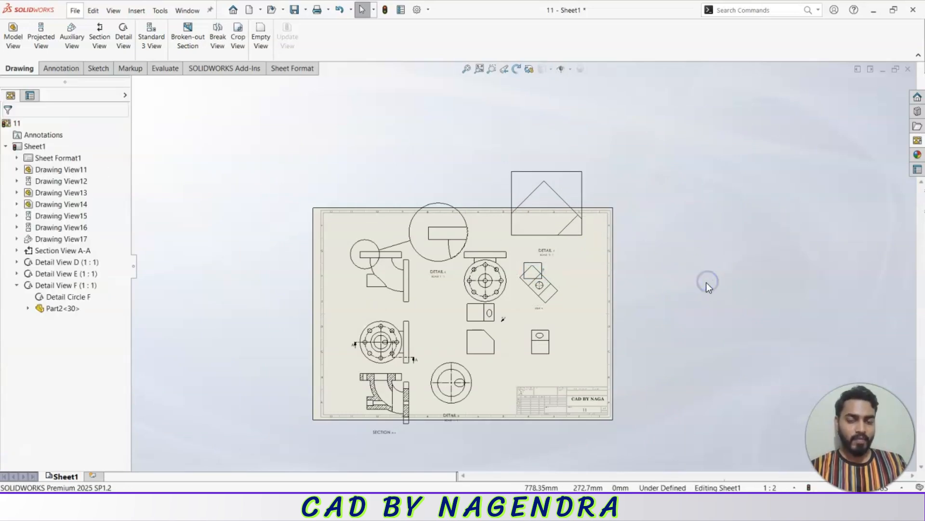
left_click(119, 49)
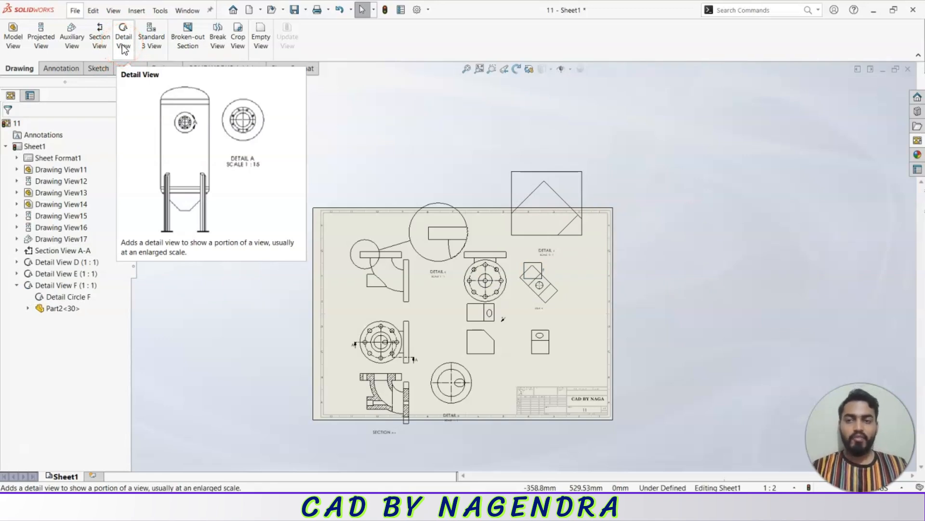